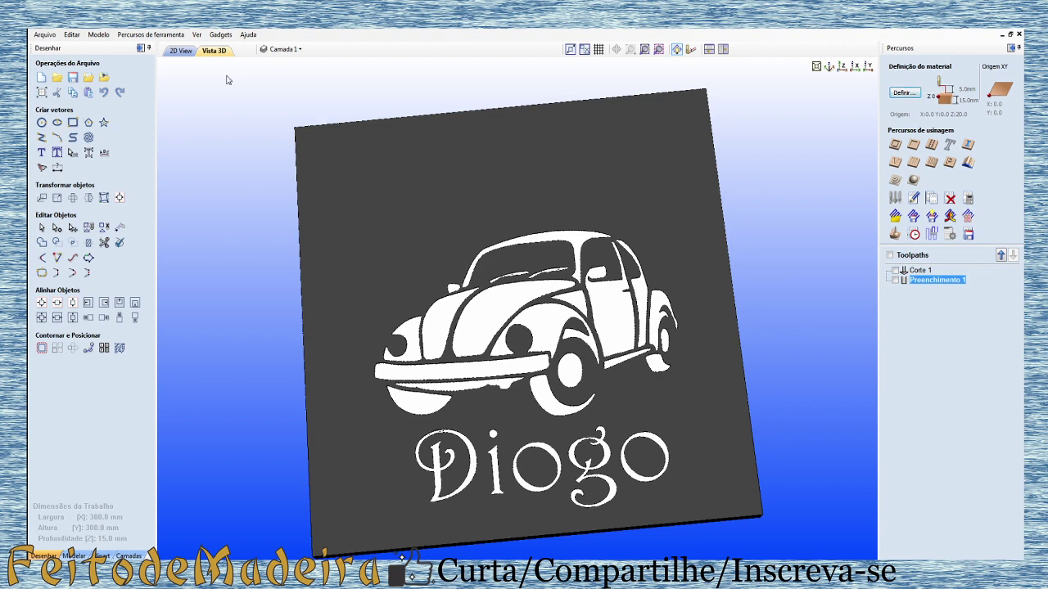
Back in the 2D layout, move the Beetle reference picture down and right toward the job sheet.
{"action": "left_click", "coordinate": [182, 51]}
{"action": "scroll", "coordinate": [577, 274], "scroll_direction": "down", "scroll_amount": 2}
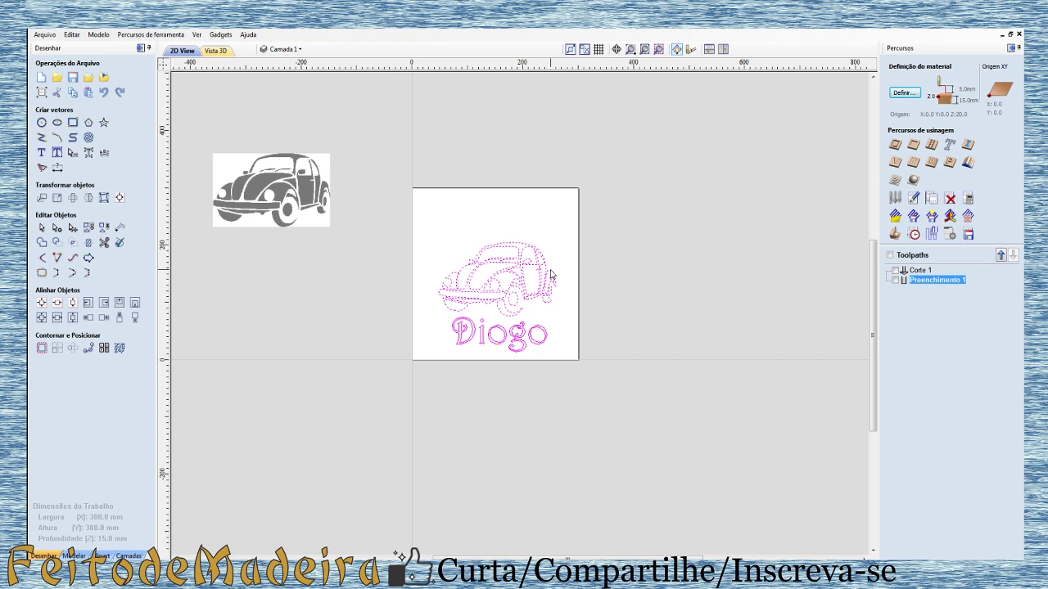
{"action": "left_click", "coordinate": [241, 293]}
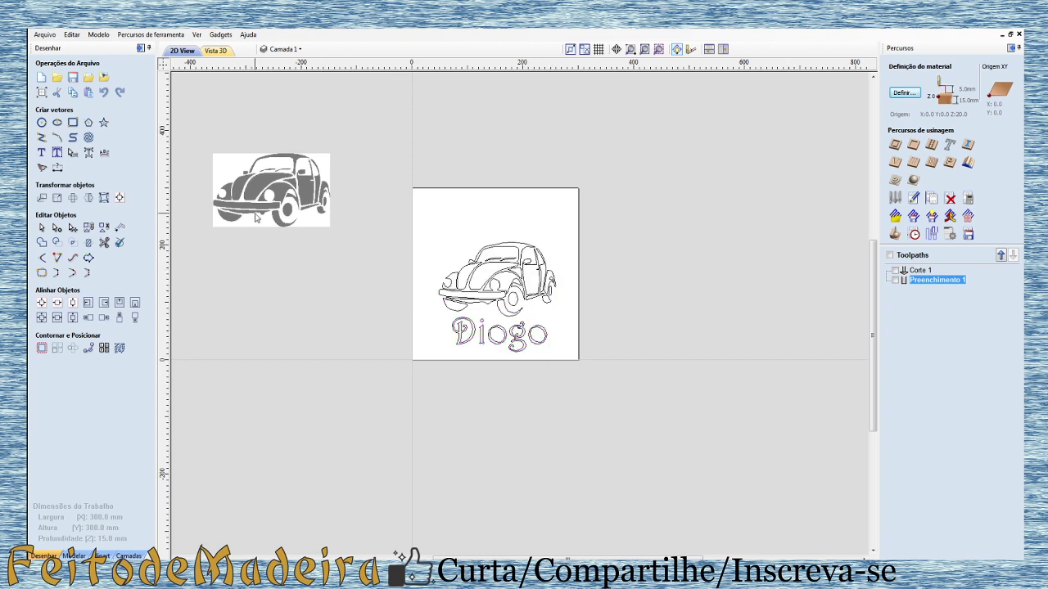
{"action": "left_click", "coordinate": [256, 218]}
{"action": "left_click_drag", "start_coordinate": [270, 195], "coordinate": [295, 239]}
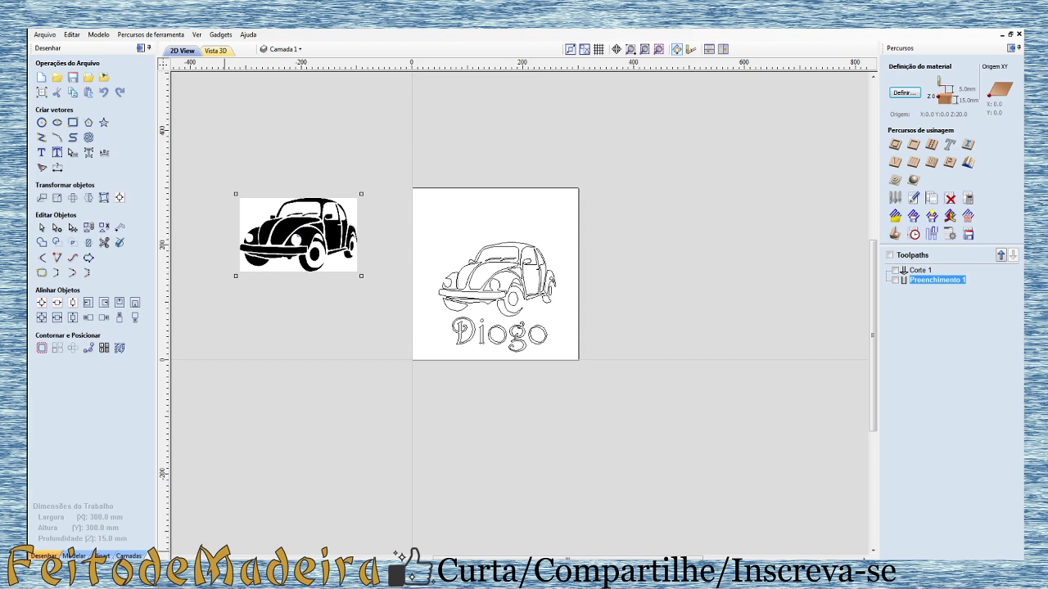
{"action": "key", "text": "alt+Tab"}
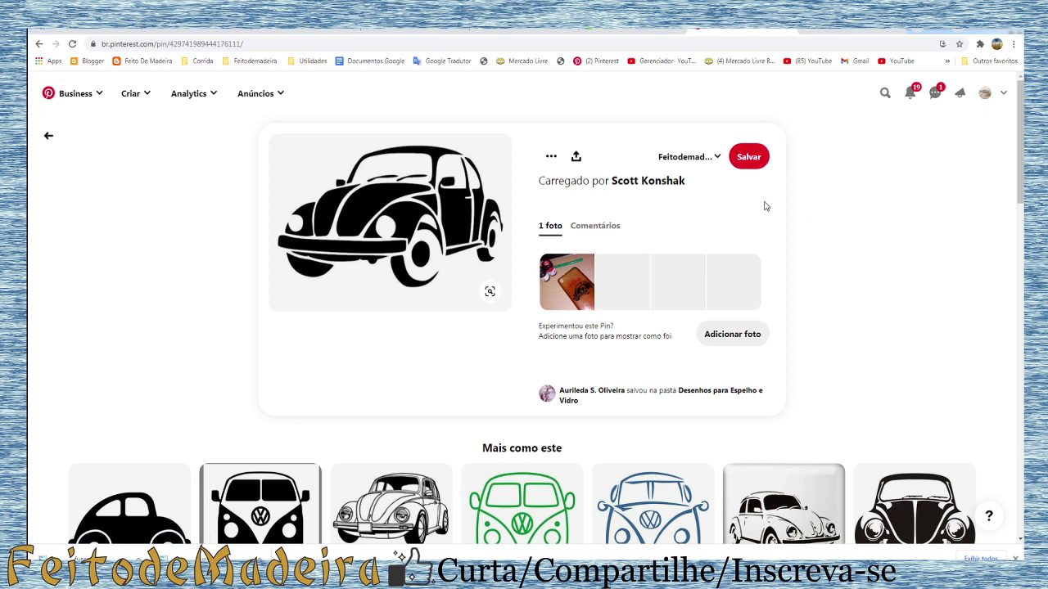
Save the black Beetle silhouette from the 'fusca silhueta' image results to the Imagens folder.
{"action": "left_click", "coordinate": [986, 99]}
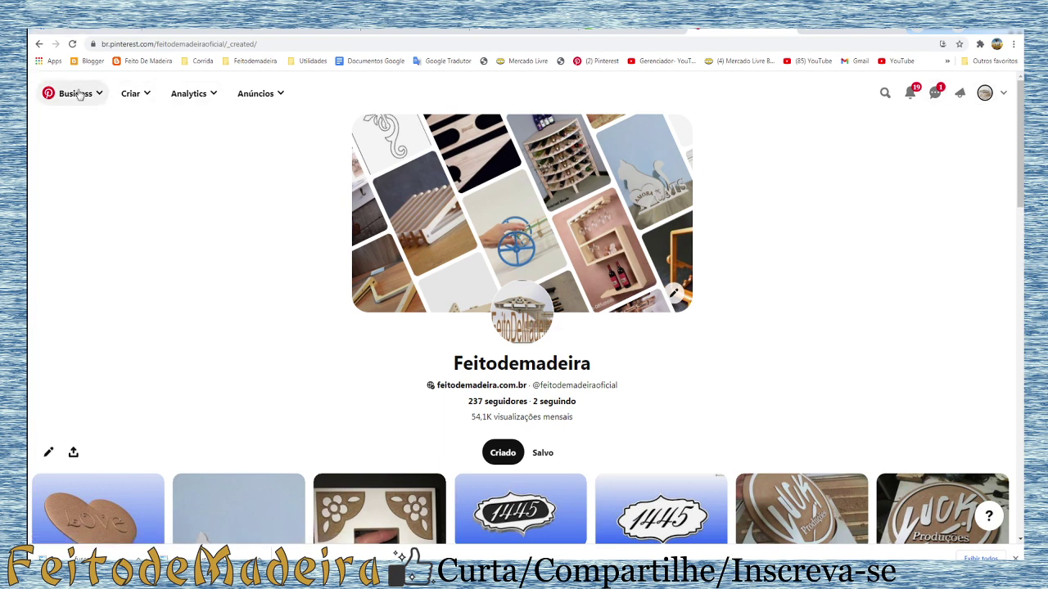
{"action": "key", "text": "alt+Left"}
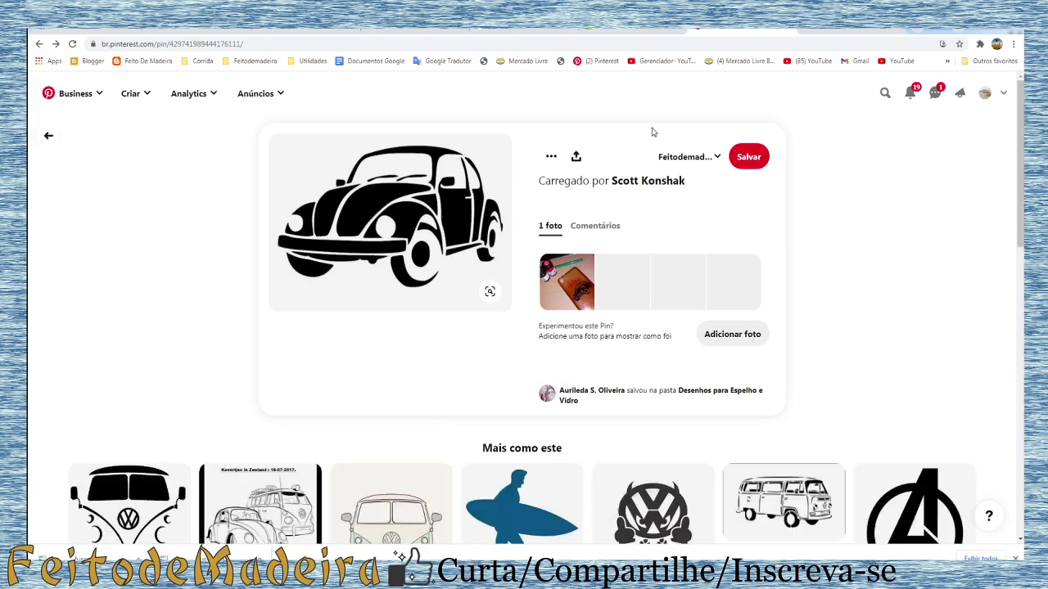
{"action": "left_click", "coordinate": [876, 29]}
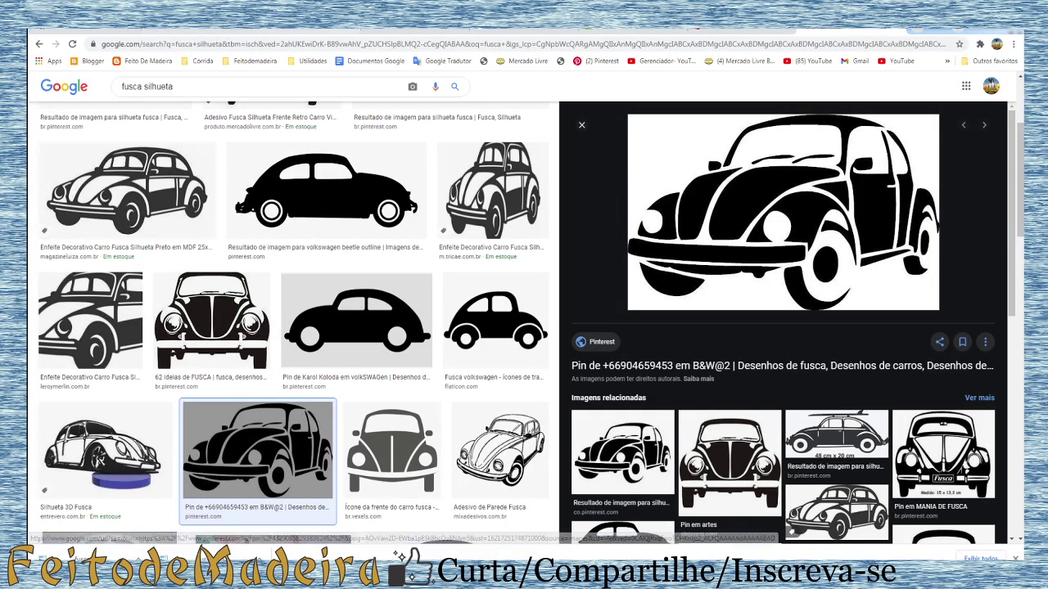
{"action": "right_click", "coordinate": [792, 234]}
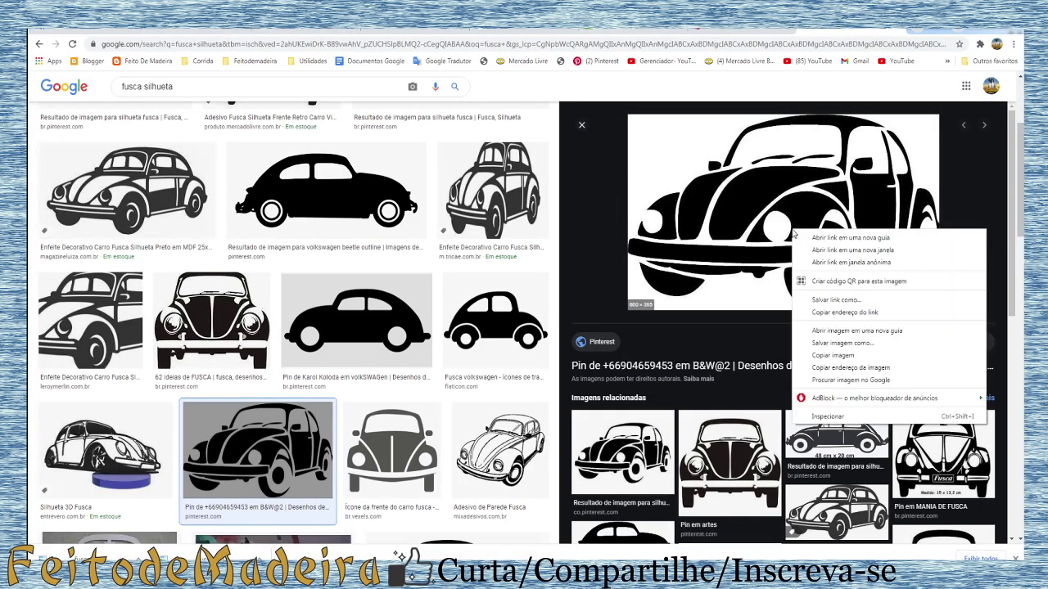
{"action": "left_click", "coordinate": [853, 344]}
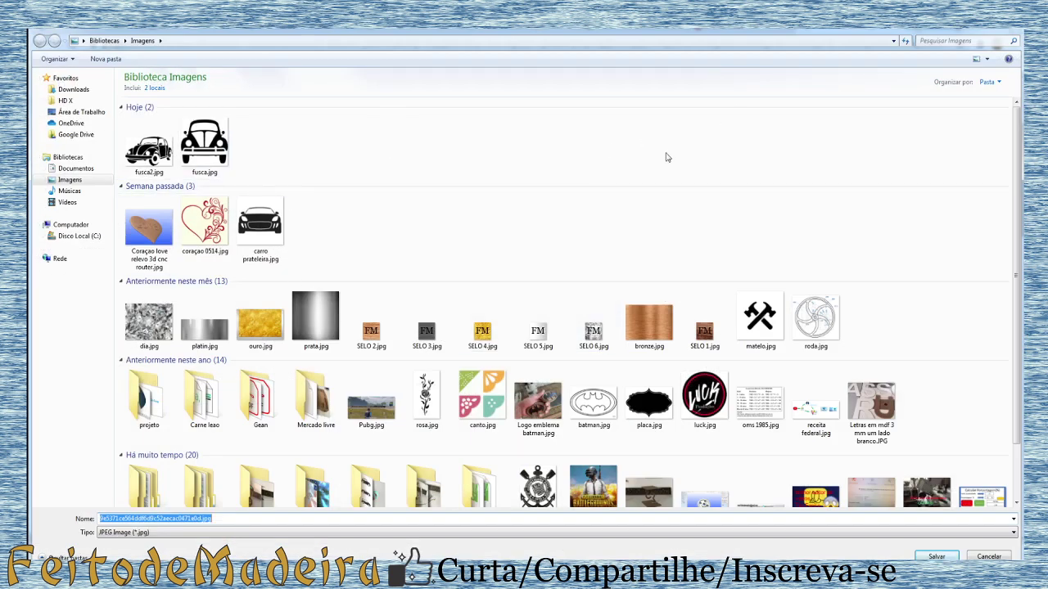
{"action": "key", "text": "Return"}
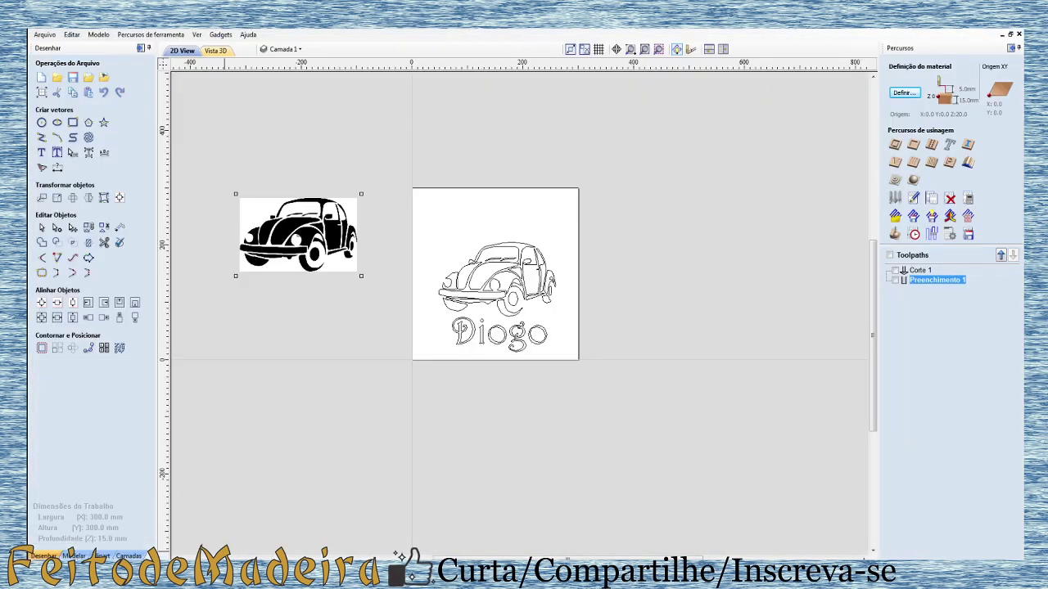
Delete the old Beetle and Diogo vectors from the job sheet.
{"action": "left_click", "coordinate": [105, 78]}
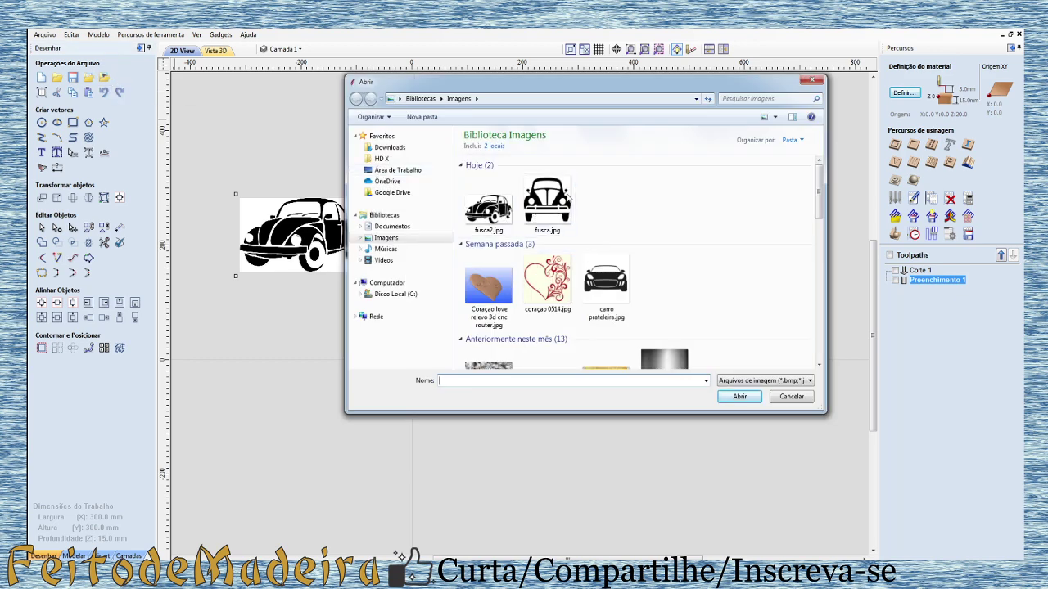
{"action": "left_click", "coordinate": [809, 81]}
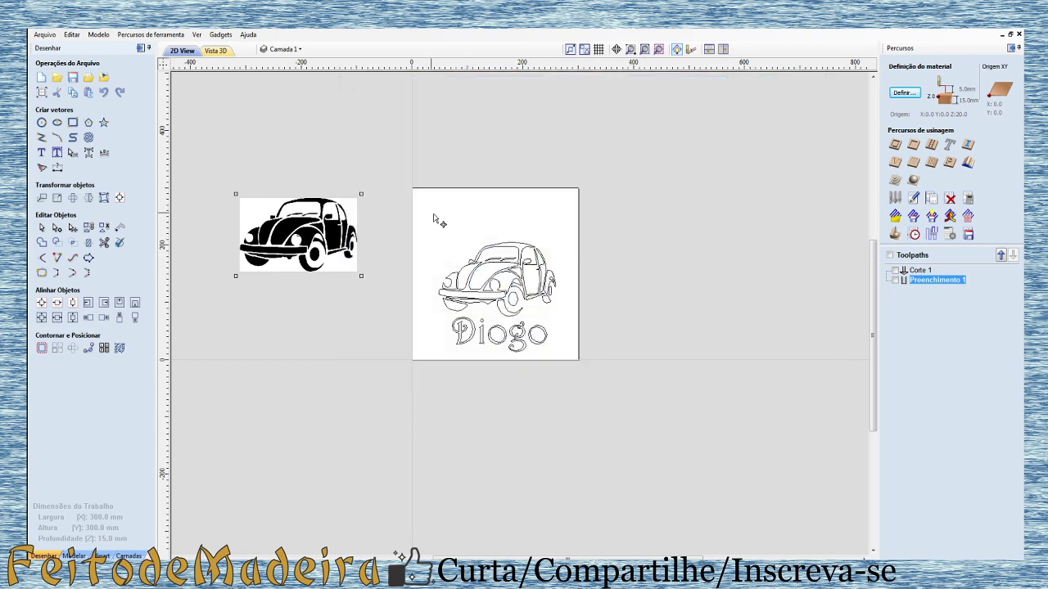
{"action": "left_click_drag", "start_coordinate": [419, 196], "coordinate": [603, 390]}
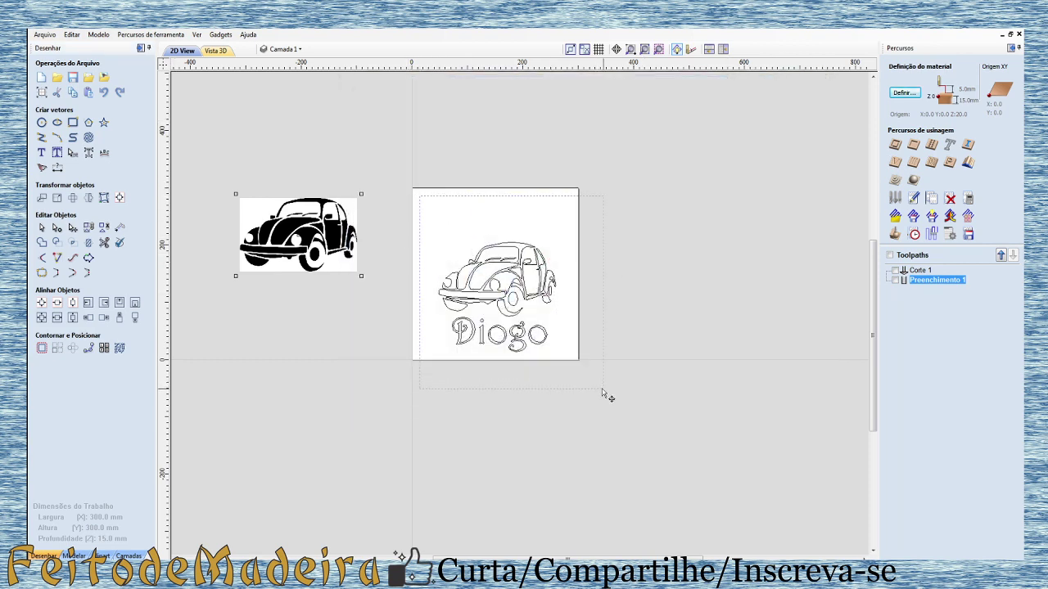
{"action": "key", "text": "Delete"}
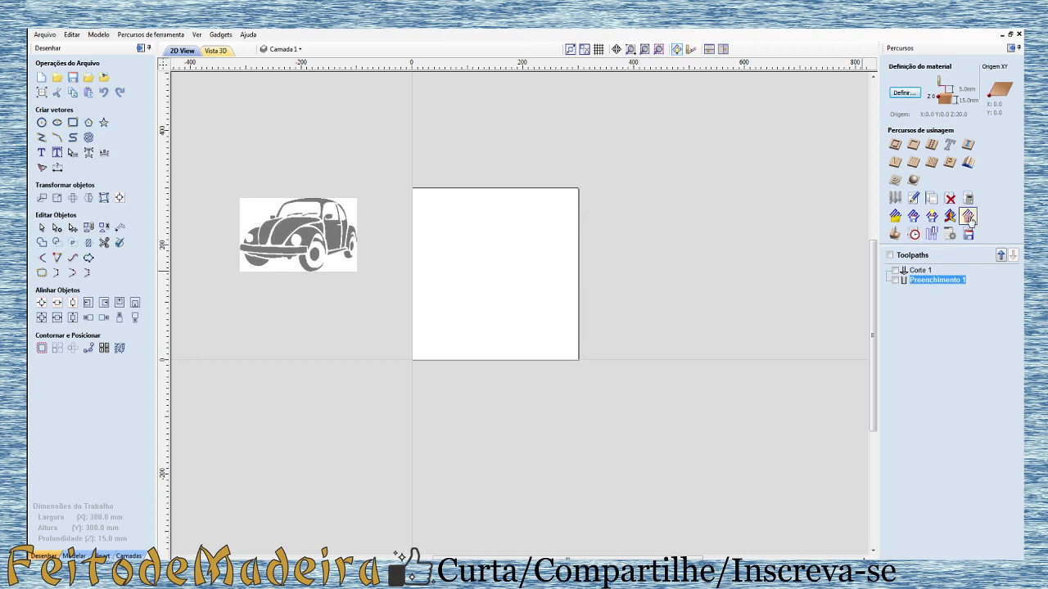
Reset the toolpath simulation to a blank block and reselect the reference car picture in 2D View.
{"action": "left_click", "coordinate": [894, 234]}
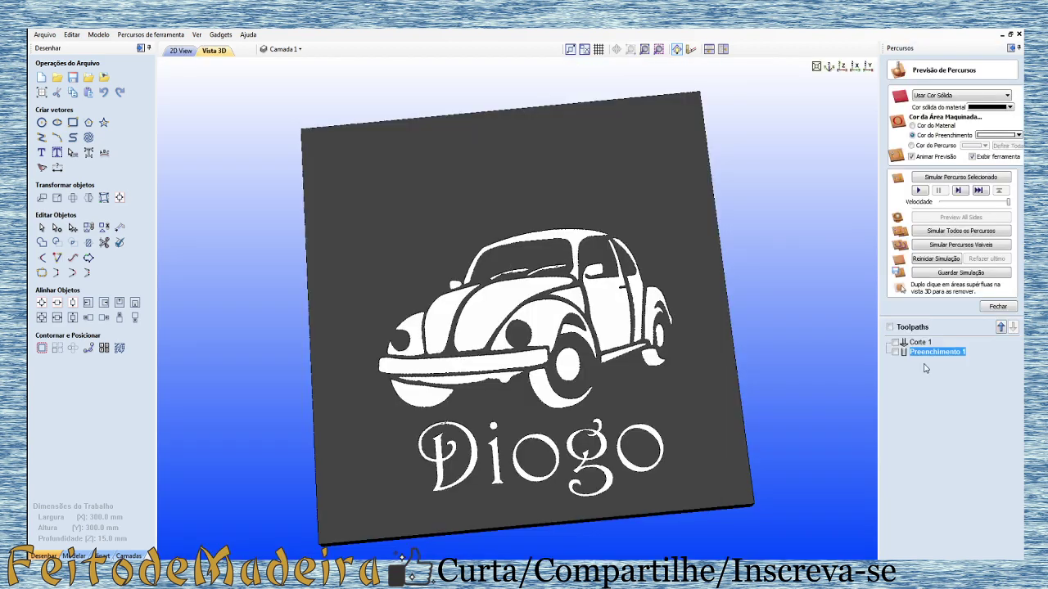
{"action": "left_click", "coordinate": [934, 258]}
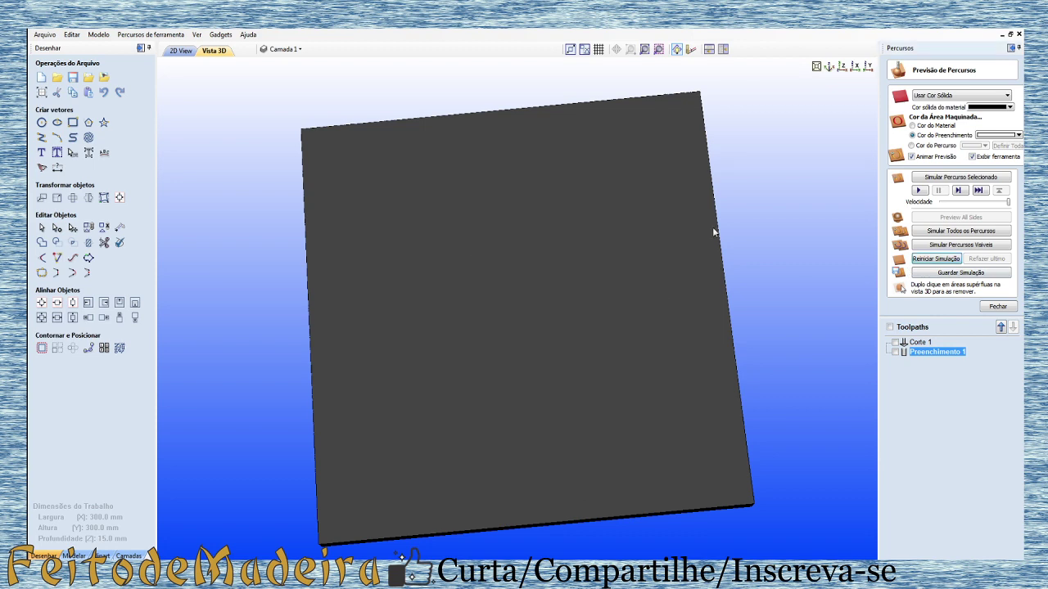
{"action": "left_click", "coordinate": [180, 51]}
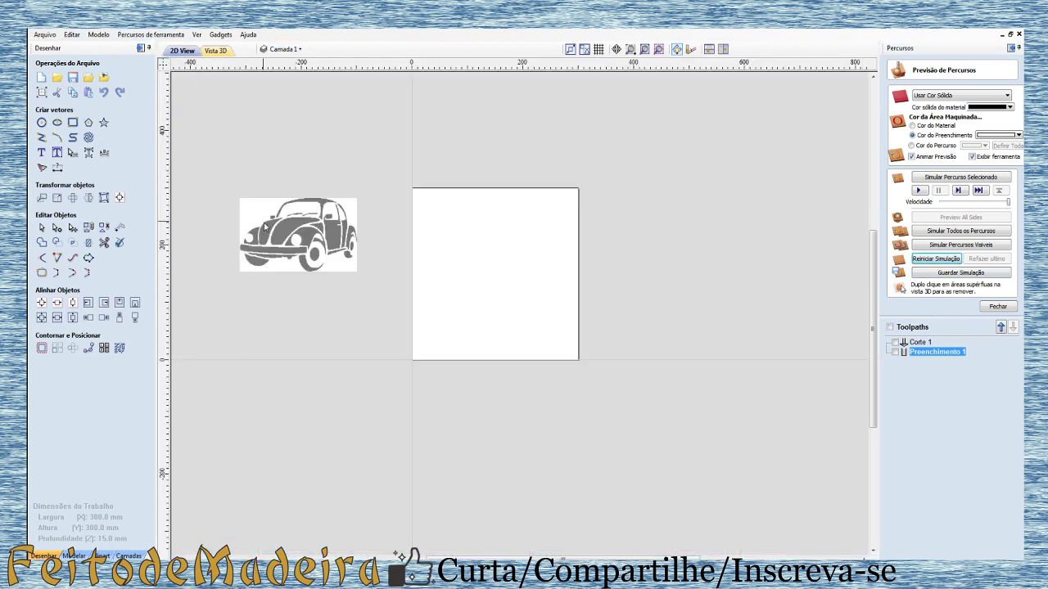
{"action": "left_click", "coordinate": [294, 231]}
{"action": "left_click", "coordinate": [293, 231]}
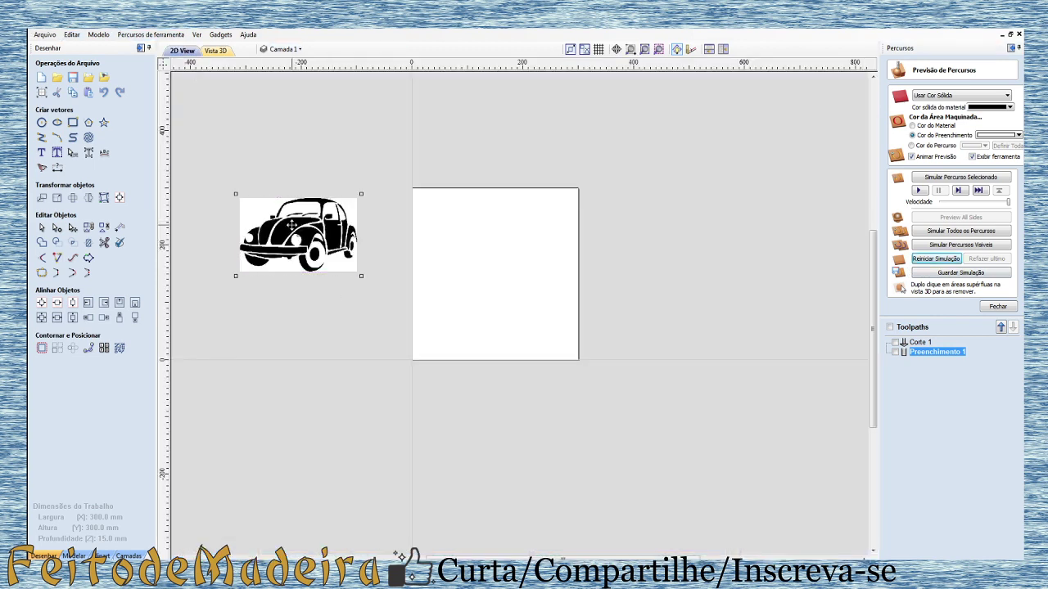
Move the Beetle picture onto the sheet and trace it in black-and-white at threshold 0.82.
{"action": "left_click_drag", "start_coordinate": [293, 232], "coordinate": [491, 295]}
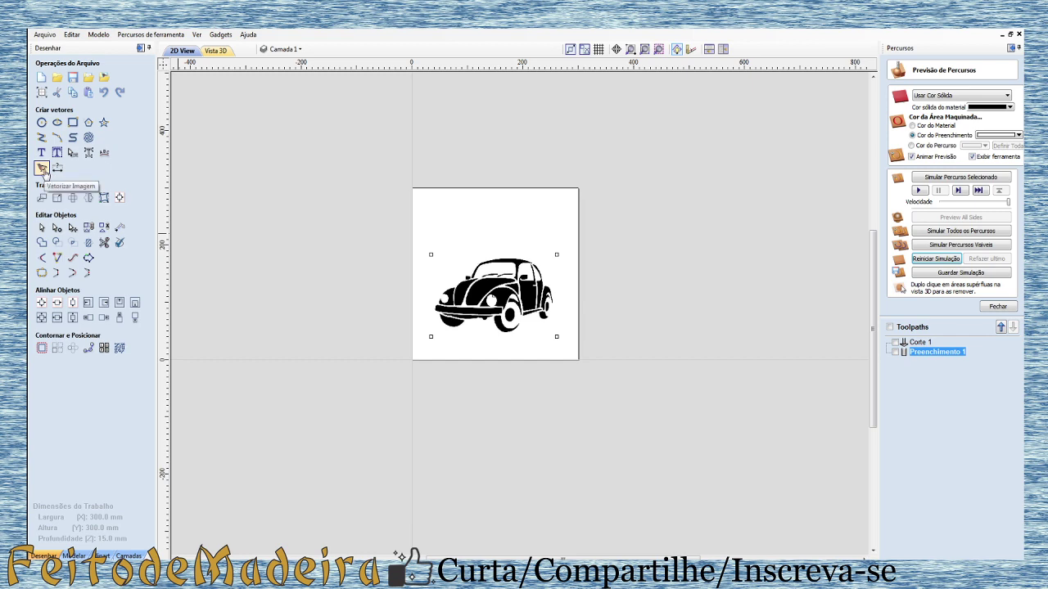
{"action": "left_click", "coordinate": [41, 168]}
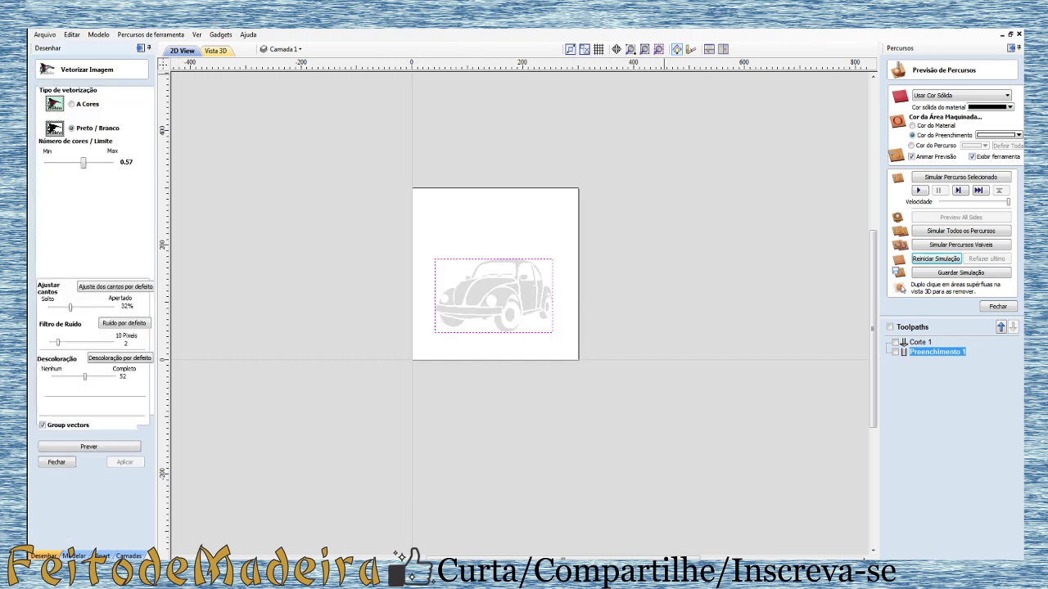
{"action": "left_click", "coordinate": [659, 51]}
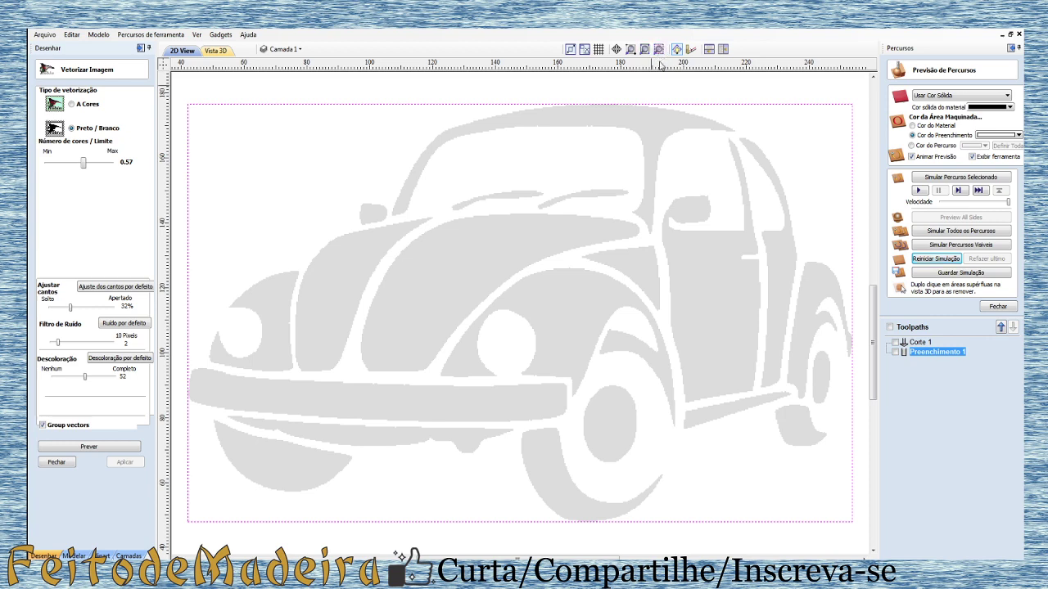
{"action": "scroll", "coordinate": [662, 122], "scroll_direction": "down", "scroll_amount": 2}
{"action": "scroll", "coordinate": [662, 122], "scroll_direction": "up", "scroll_amount": 2}
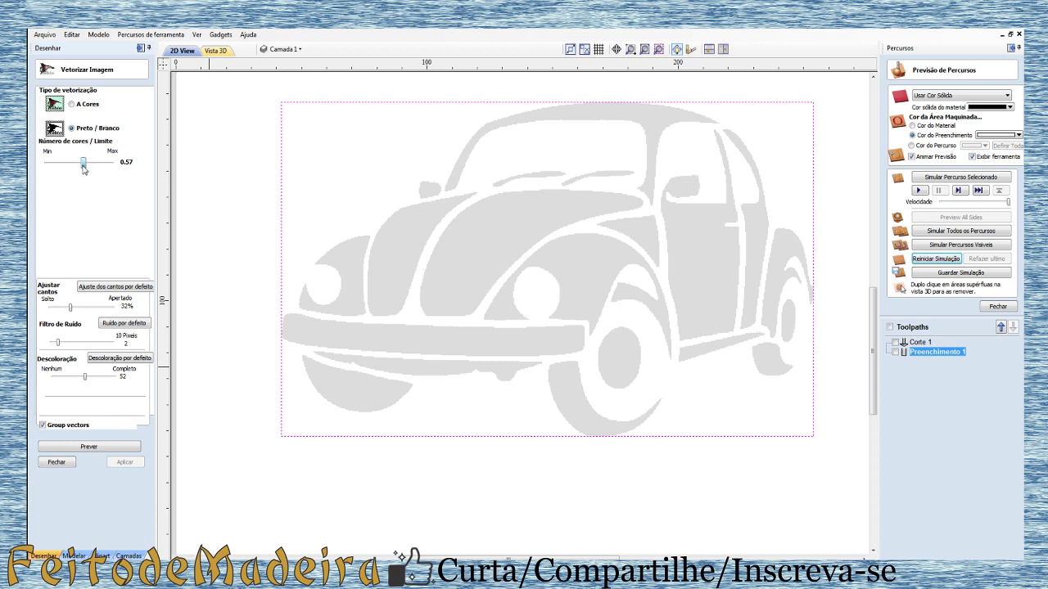
{"action": "mouse_move", "coordinate": [83, 167]}
{"action": "left_mouse_down"}
{"action": "mouse_move", "coordinate": [71, 176]}
{"action": "mouse_move", "coordinate": [95, 182]}
{"action": "mouse_move", "coordinate": [78, 180]}
{"action": "left_mouse_up"}
{"action": "left_click", "coordinate": [94, 449]}
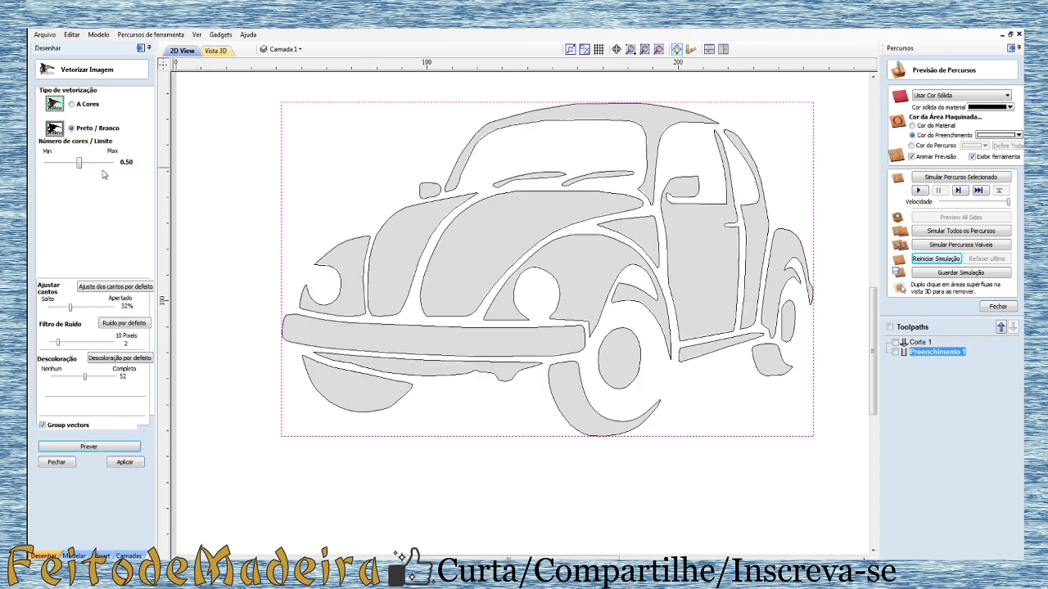
{"action": "left_click_drag", "start_coordinate": [80, 163], "coordinate": [100, 163]}
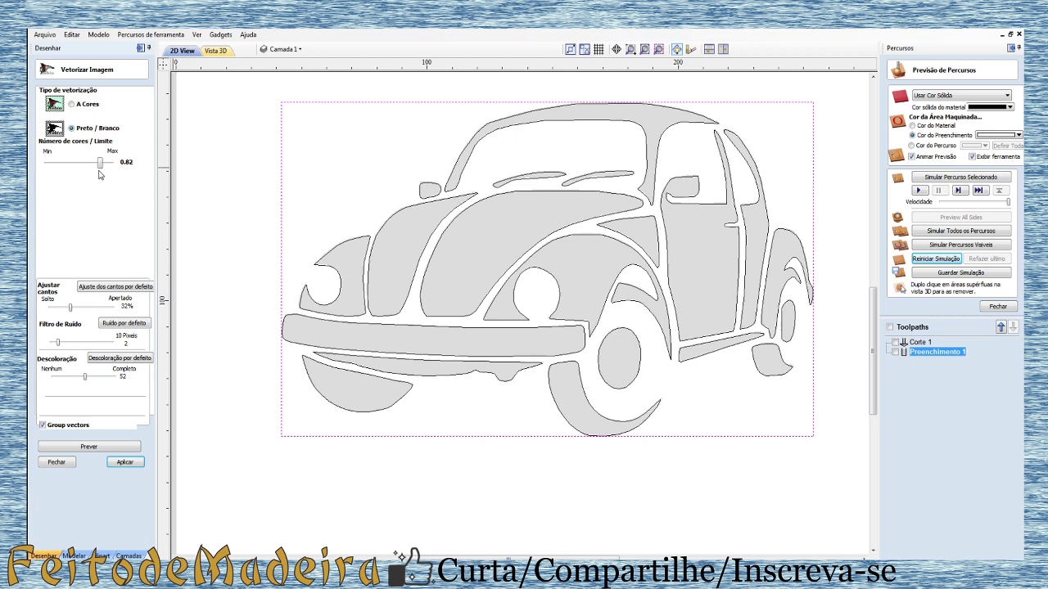
{"action": "left_click", "coordinate": [83, 447]}
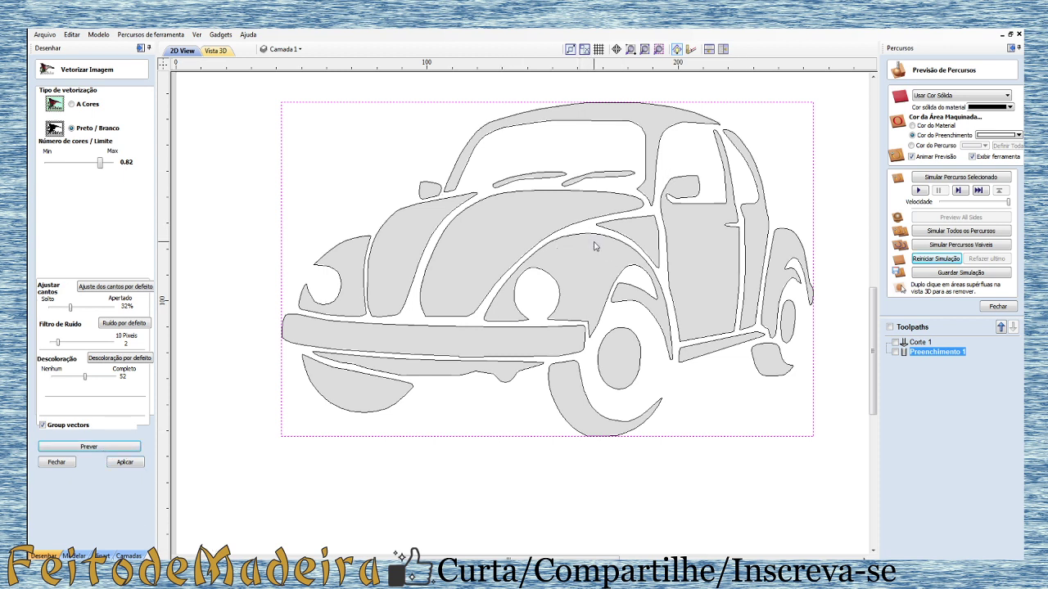
{"action": "left_click", "coordinate": [130, 465]}
Close the tracing settings and move the reference picture off the sheet to the upper right.
{"action": "left_click", "coordinate": [55, 465]}
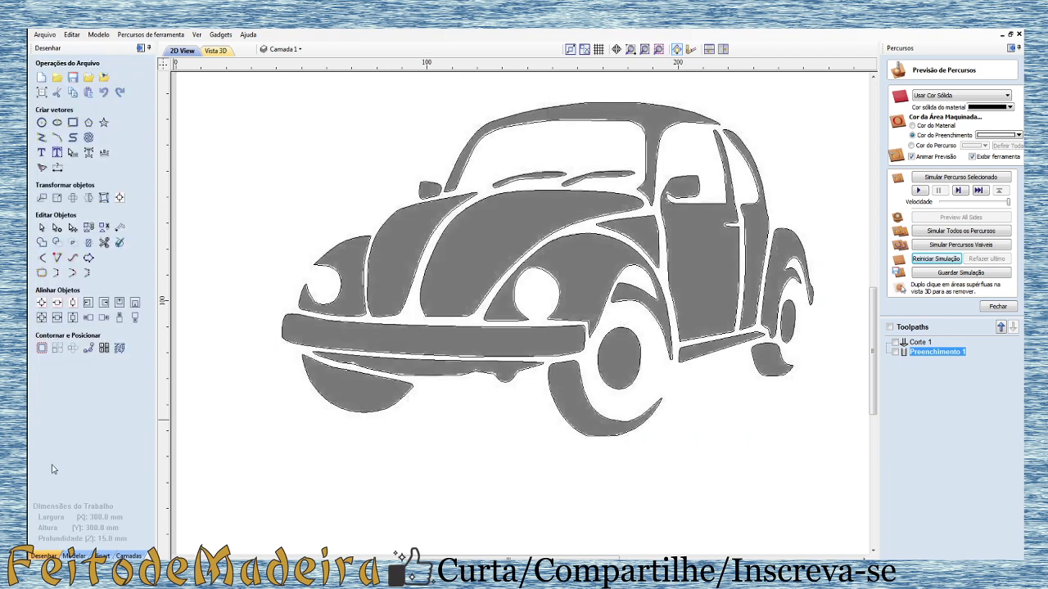
{"action": "scroll", "coordinate": [315, 419], "scroll_direction": "down", "scroll_amount": 2}
{"action": "scroll", "coordinate": [328, 419], "scroll_direction": "down", "scroll_amount": 2}
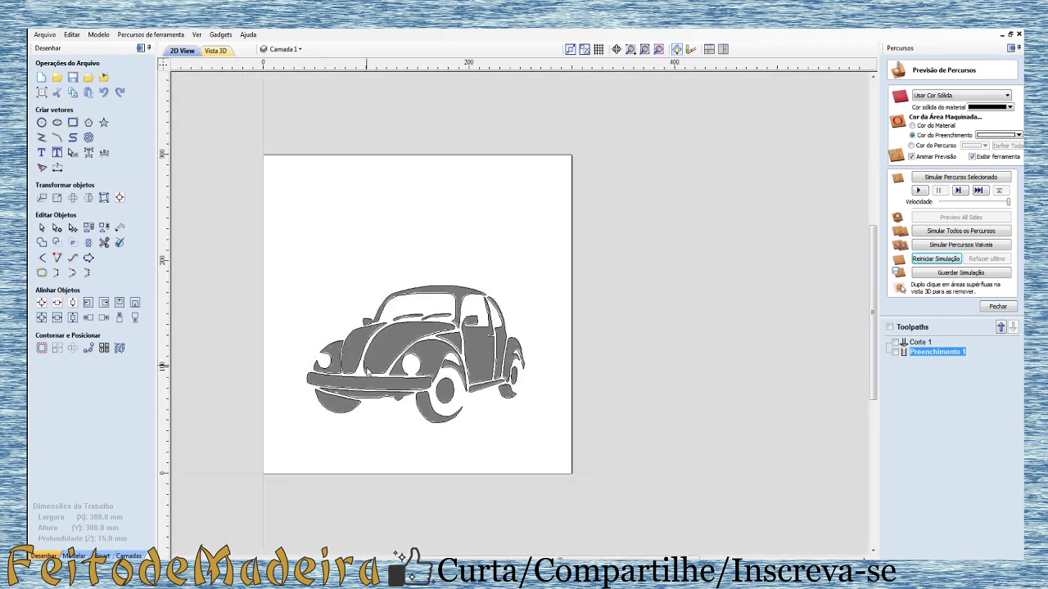
{"action": "left_click", "coordinate": [385, 348]}
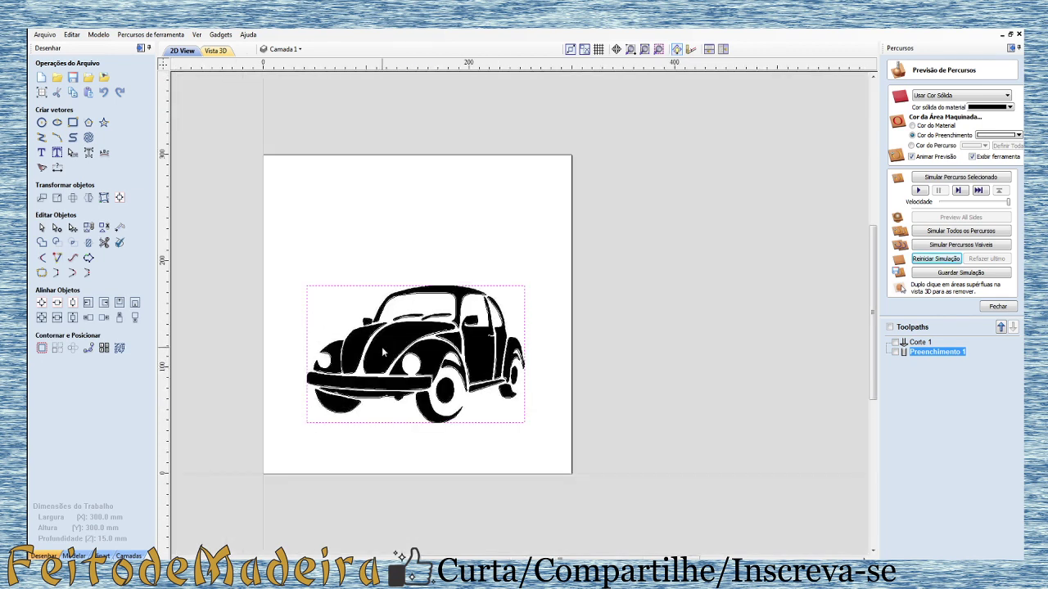
{"action": "left_click", "coordinate": [385, 349]}
{"action": "left_click_drag", "start_coordinate": [384, 349], "coordinate": [695, 172]}
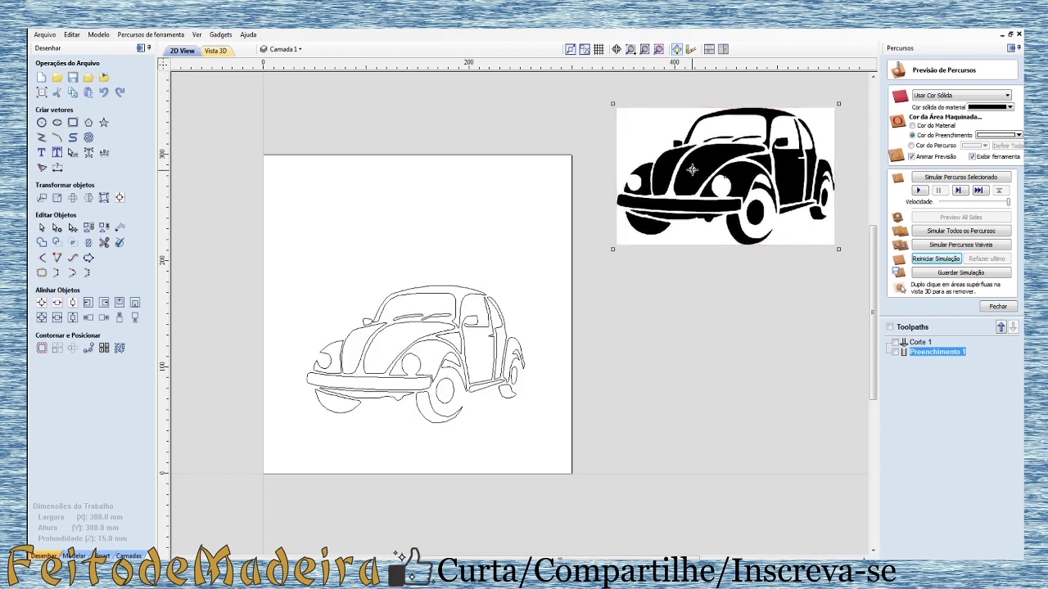
Ungroup the traced Beetle into separate vectors by layer and select the roof outline.
{"action": "left_click", "coordinate": [366, 376]}
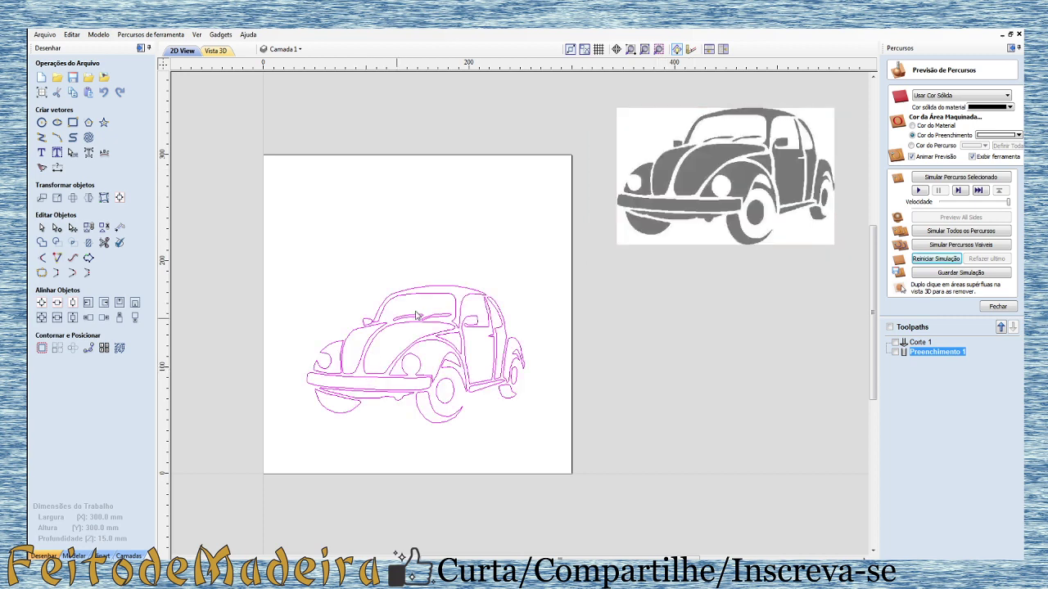
{"action": "scroll", "coordinate": [386, 322], "scroll_direction": "up", "scroll_amount": 3}
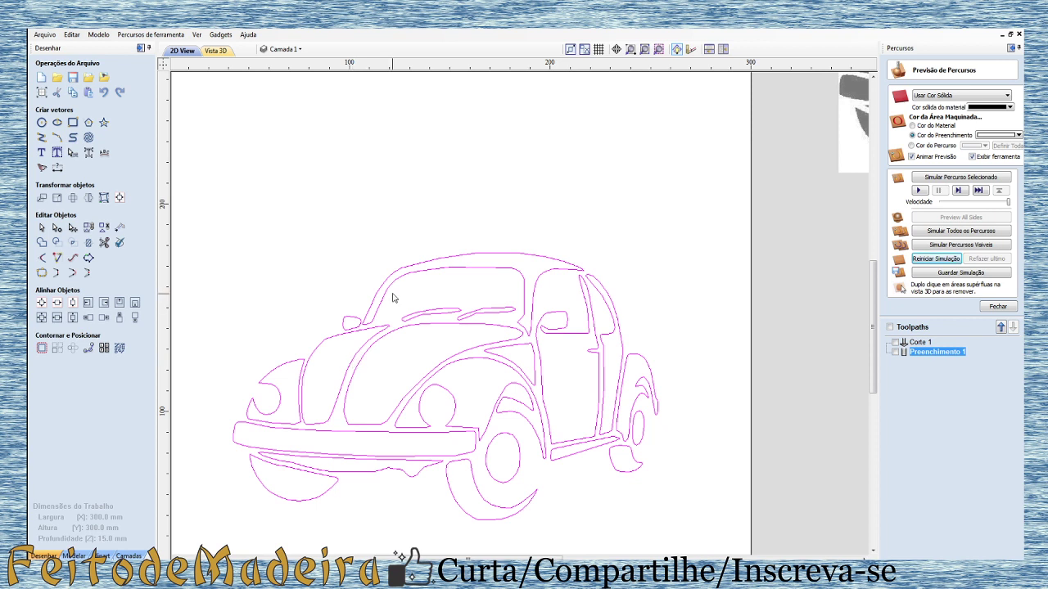
{"action": "right_click", "coordinate": [357, 367]}
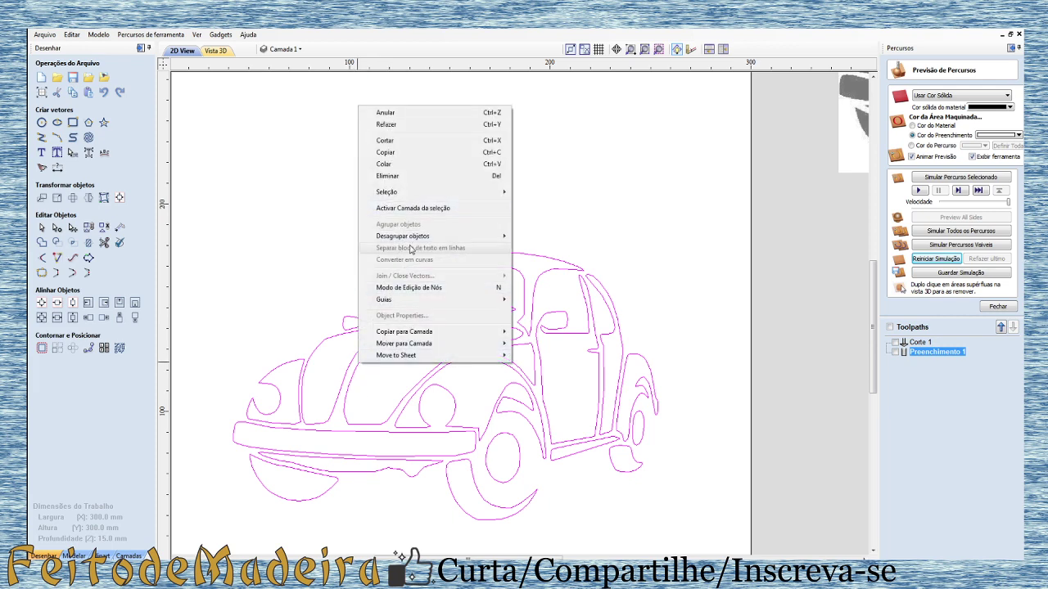
{"action": "mouse_move", "coordinate": [403, 235]}
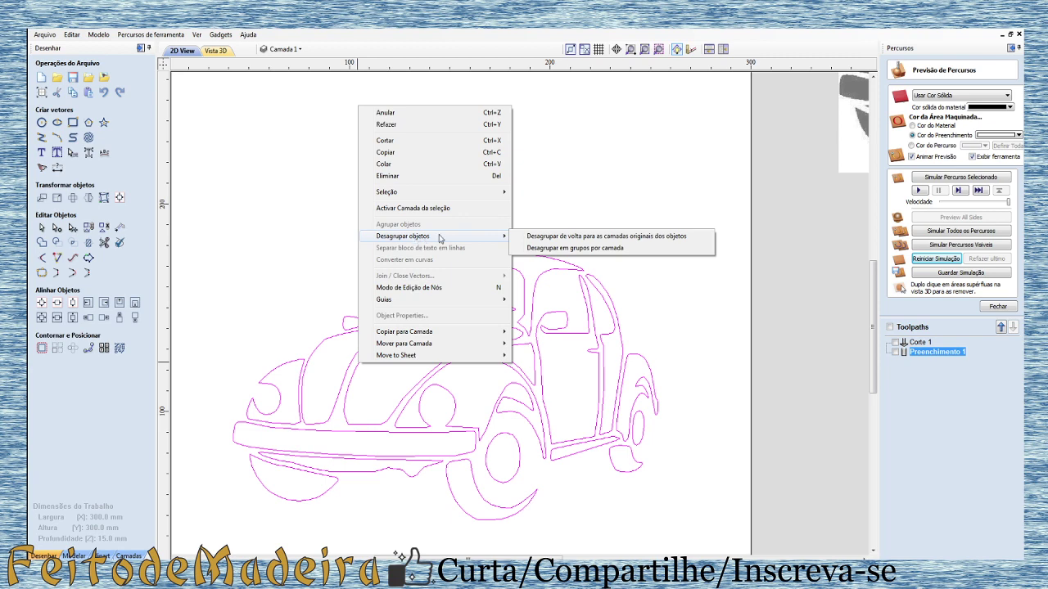
{"action": "left_click", "coordinate": [631, 241]}
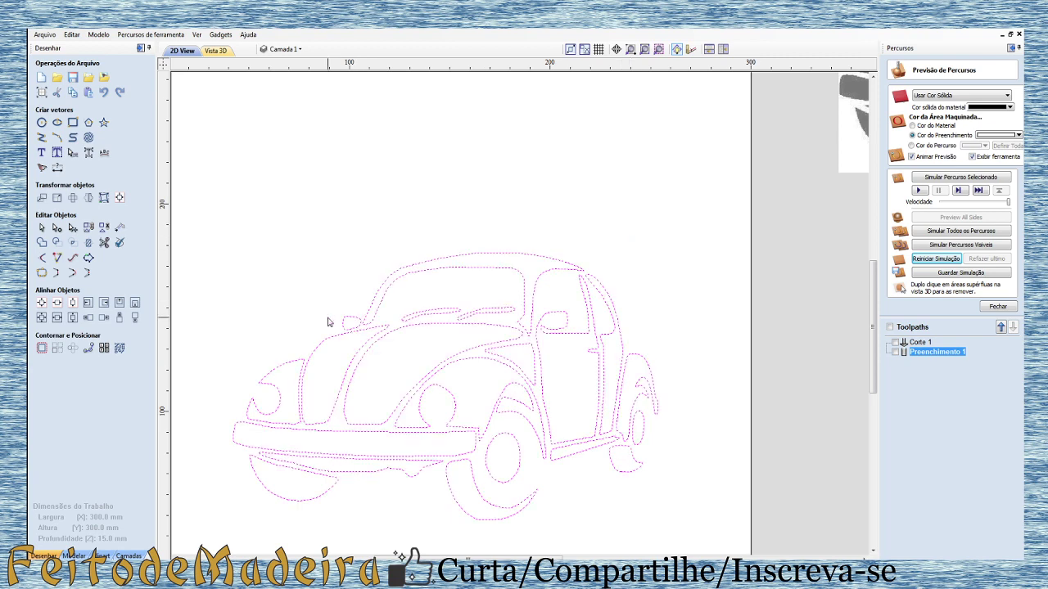
{"action": "left_click", "coordinate": [668, 115]}
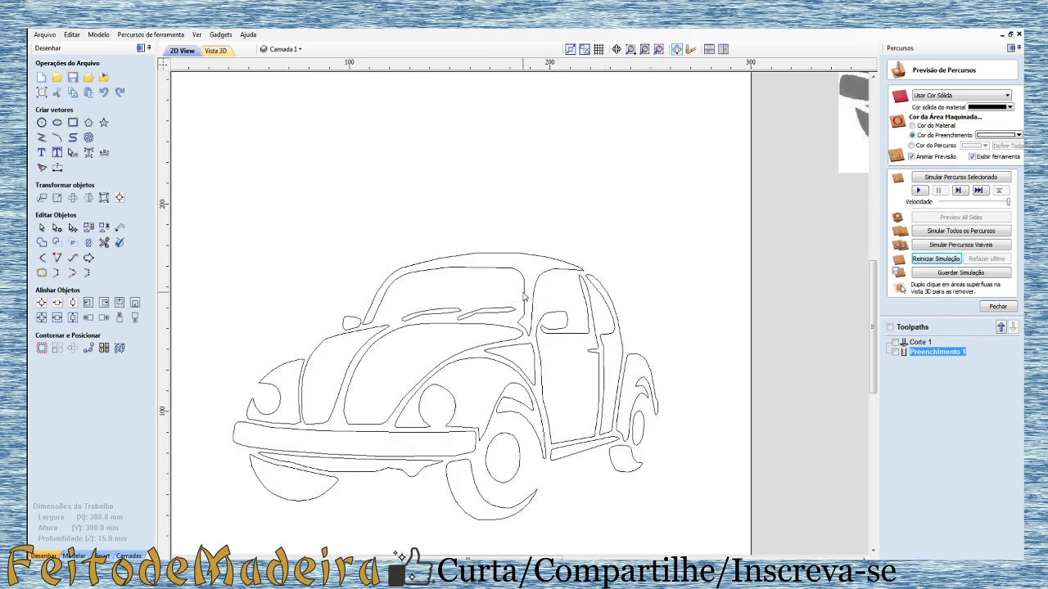
{"action": "left_click", "coordinate": [524, 298]}
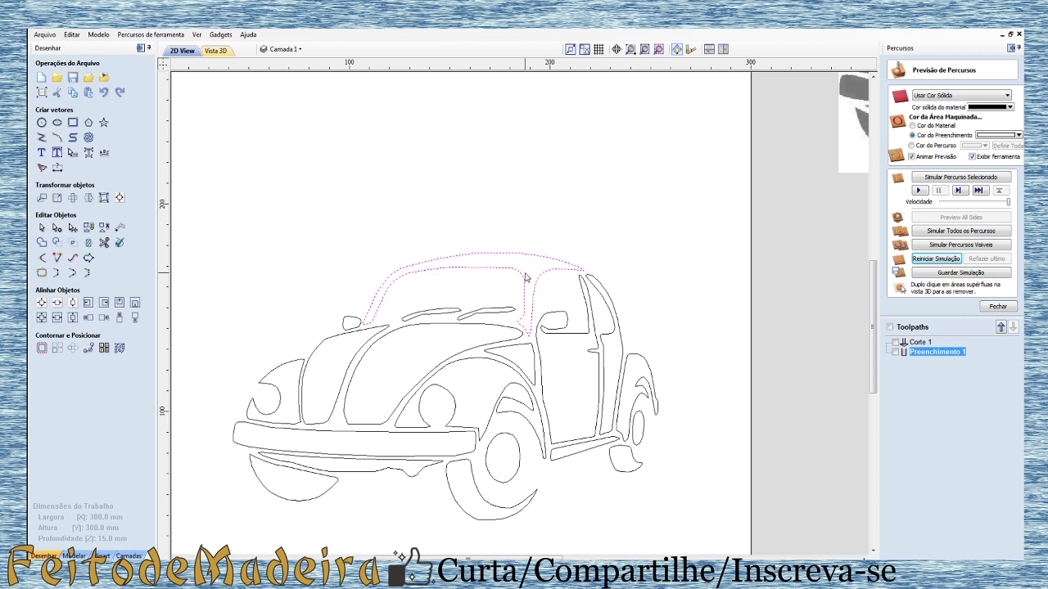
Zoom to the rear wheel and draw a three-point arc along the crescent's inner edge.
{"action": "scroll", "coordinate": [554, 285], "scroll_direction": "down", "scroll_amount": 4}
{"action": "scroll", "coordinate": [614, 426], "scroll_direction": "up", "scroll_amount": 4}
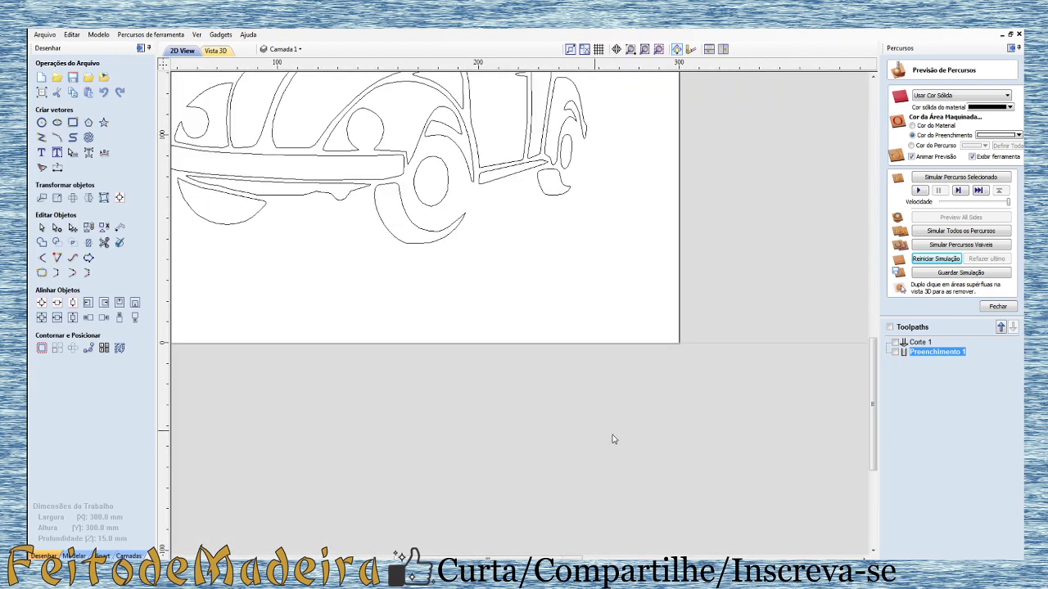
{"action": "scroll", "coordinate": [537, 161], "scroll_direction": "up", "scroll_amount": 2}
{"action": "scroll", "coordinate": [451, 218], "scroll_direction": "up", "scroll_amount": 2}
{"action": "scroll", "coordinate": [439, 239], "scroll_direction": "down", "scroll_amount": 4}
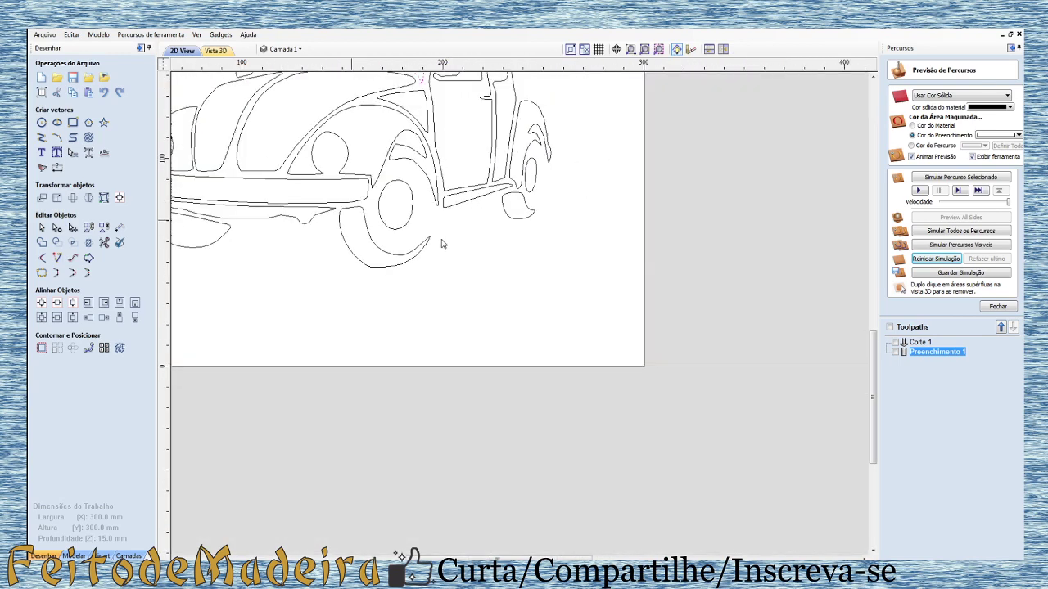
{"action": "scroll", "coordinate": [412, 182], "scroll_direction": "up", "scroll_amount": 2}
{"action": "scroll", "coordinate": [412, 183], "scroll_direction": "up", "scroll_amount": 2}
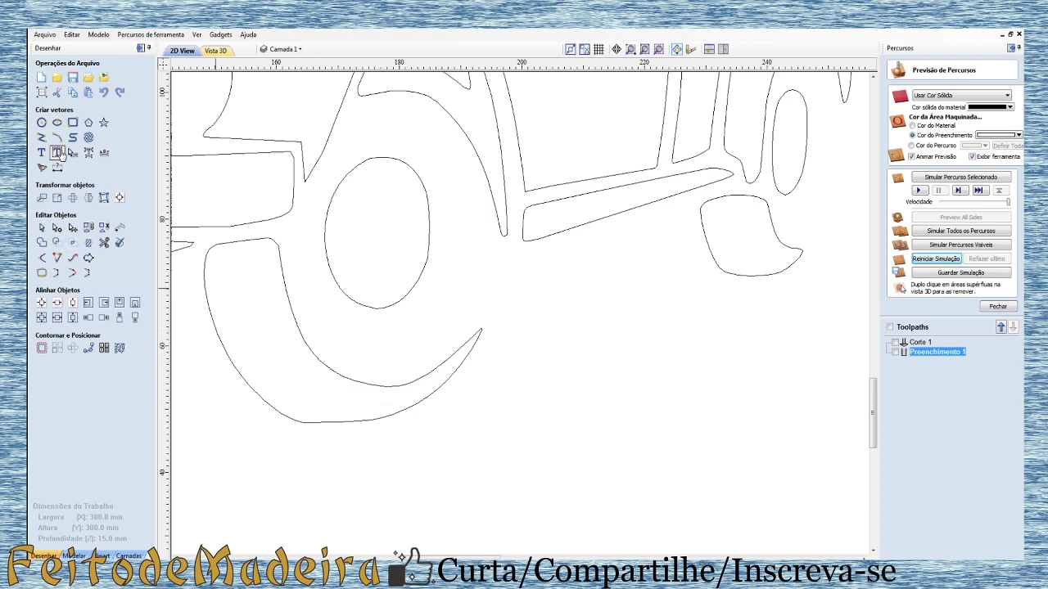
{"action": "left_click", "coordinate": [57, 139]}
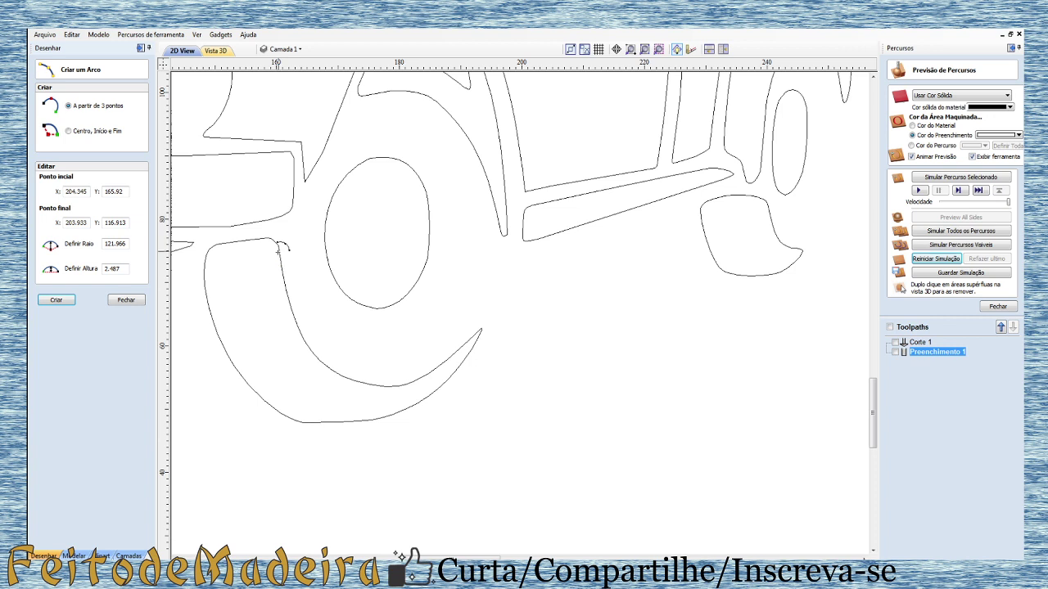
{"action": "left_click", "coordinate": [278, 244]}
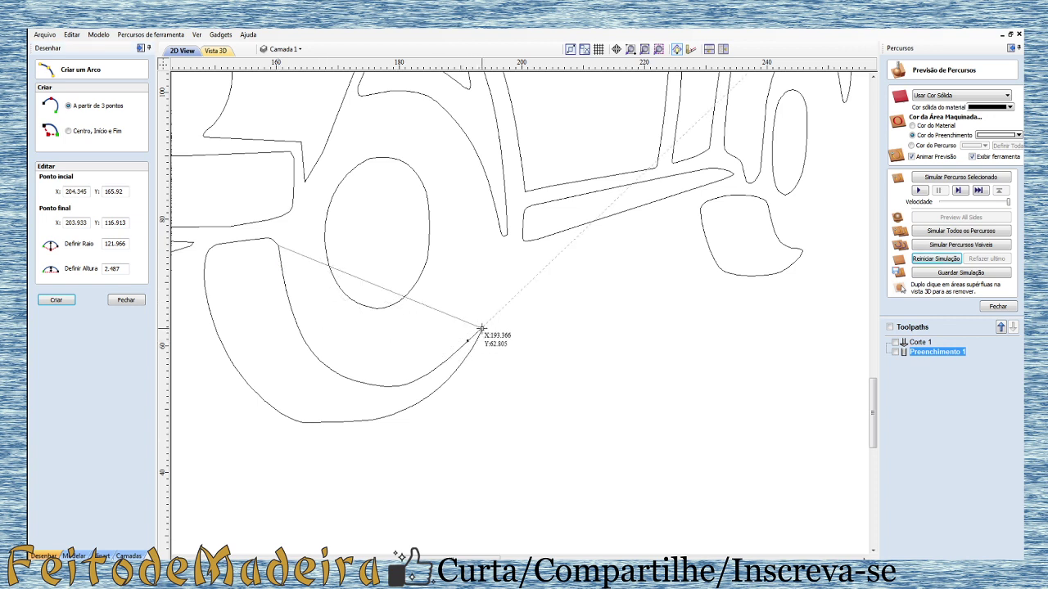
{"action": "left_click", "coordinate": [481, 330]}
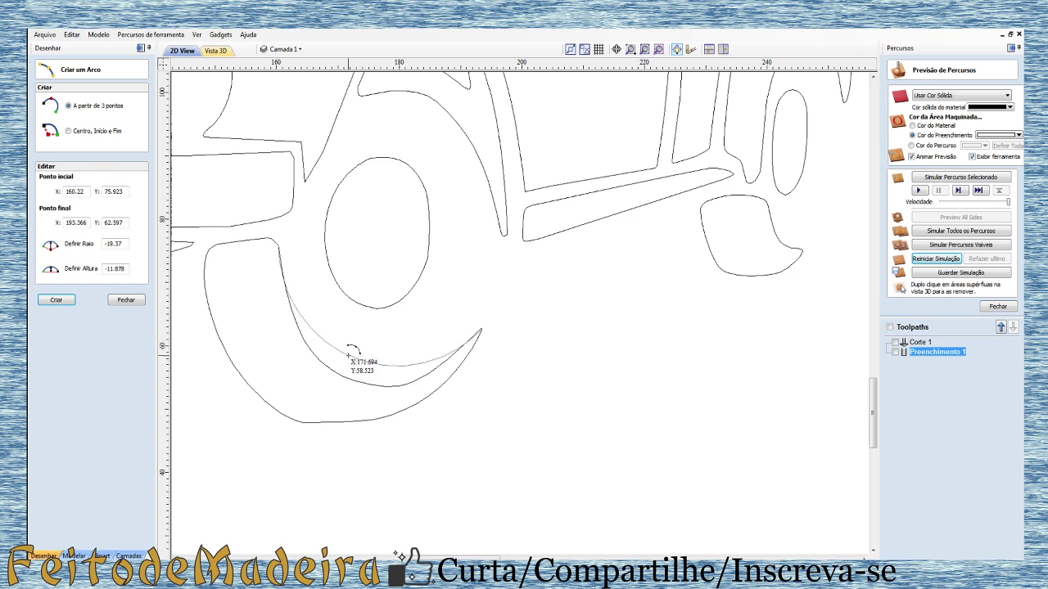
{"action": "left_click", "coordinate": [349, 352]}
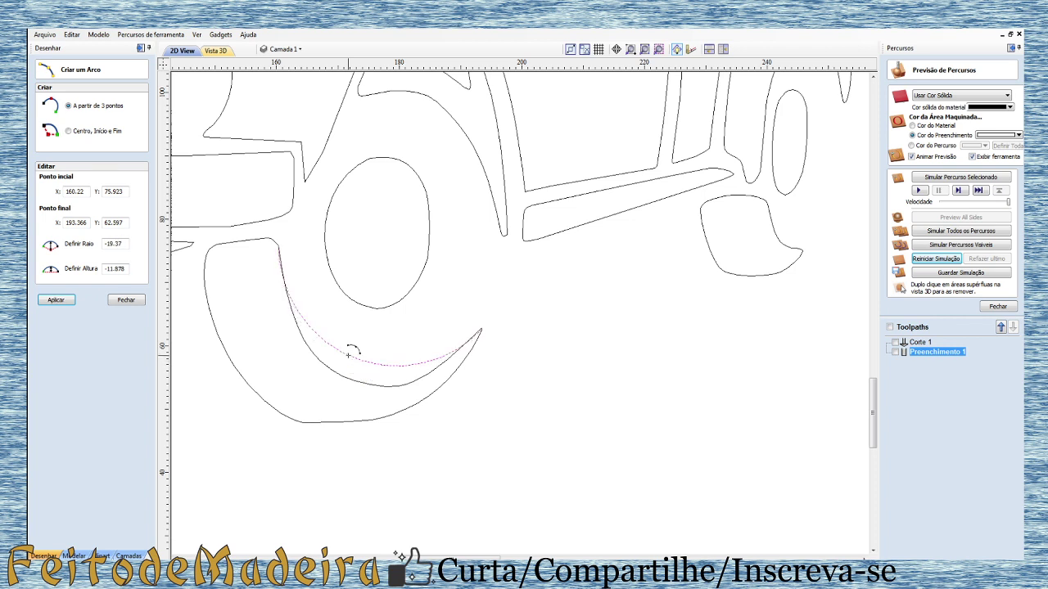
{"action": "left_click", "coordinate": [126, 299]}
Trim away the leftover piece at the crescent tip and the sliver beside the new arc.
{"action": "left_click", "coordinate": [105, 242]}
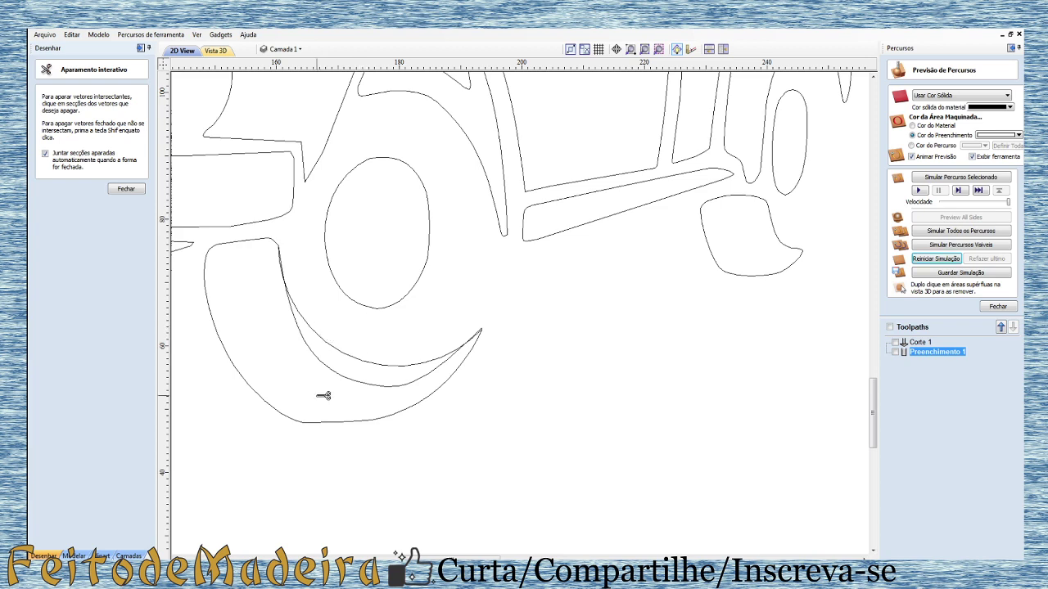
{"action": "scroll", "coordinate": [333, 369], "scroll_direction": "up", "scroll_amount": 2}
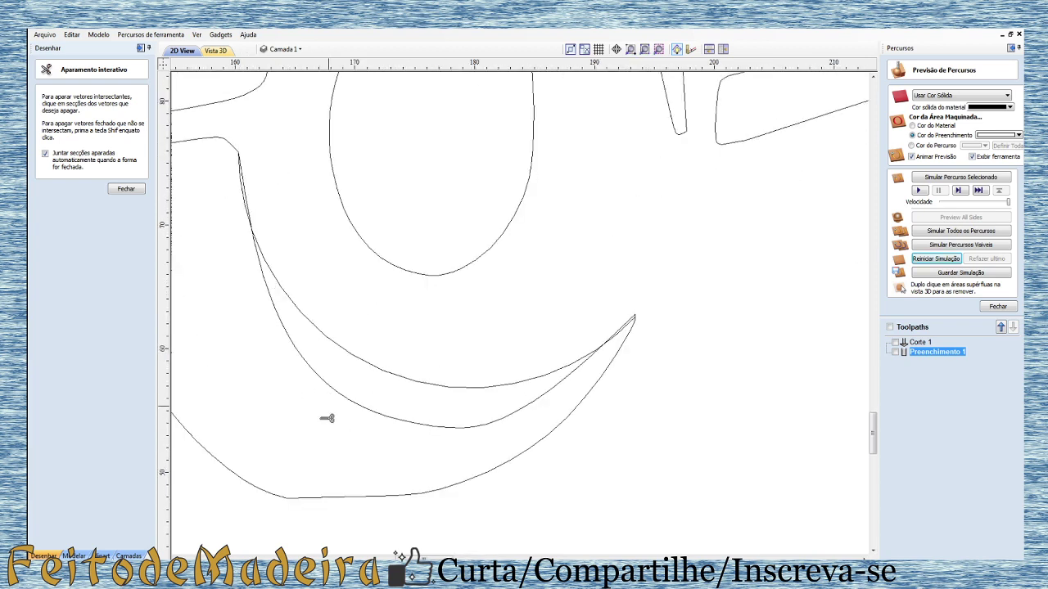
{"action": "scroll", "coordinate": [557, 374], "scroll_direction": "up", "scroll_amount": 1}
{"action": "scroll", "coordinate": [685, 297], "scroll_direction": "up", "scroll_amount": 1}
{"action": "scroll", "coordinate": [655, 309], "scroll_direction": "up", "scroll_amount": 2}
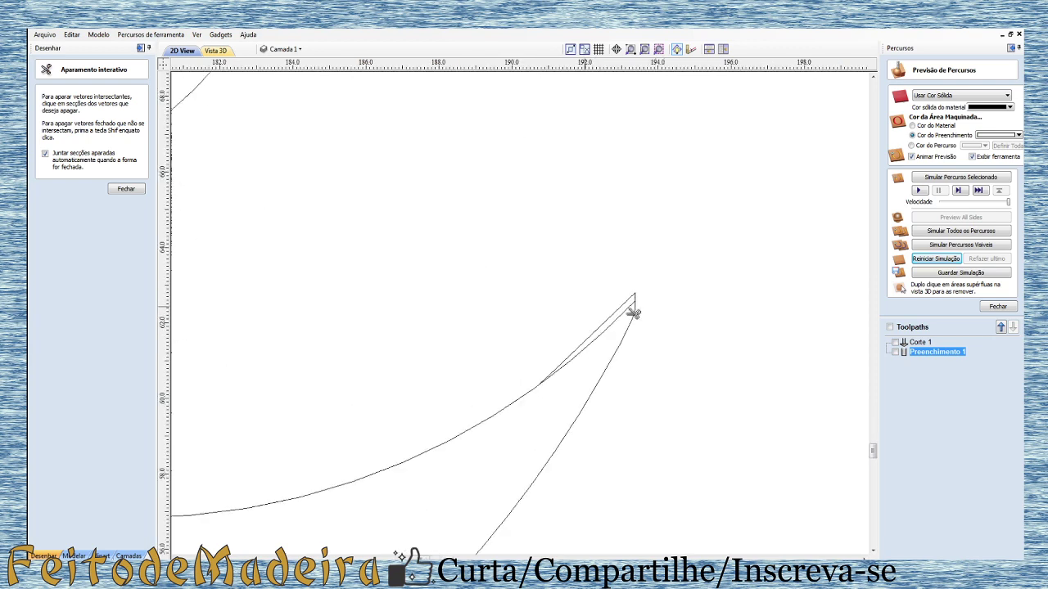
{"action": "scroll", "coordinate": [633, 306], "scroll_direction": "up", "scroll_amount": 1}
{"action": "left_click", "coordinate": [615, 350]}
{"action": "scroll", "coordinate": [663, 290], "scroll_direction": "down", "scroll_amount": 3}
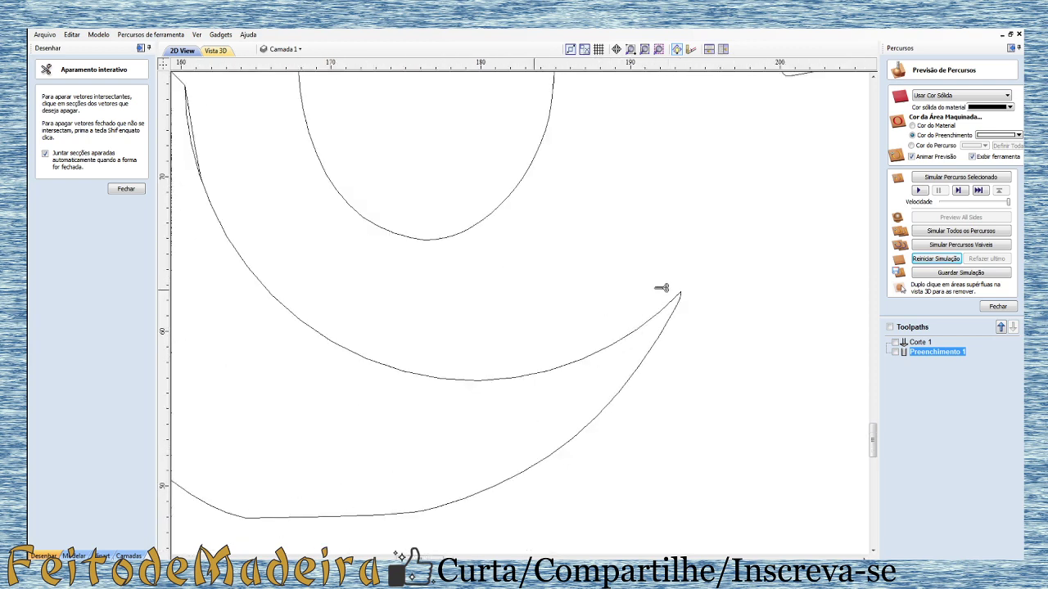
{"action": "scroll", "coordinate": [468, 364], "scroll_direction": "down", "scroll_amount": 4}
{"action": "scroll", "coordinate": [409, 300], "scroll_direction": "up", "scroll_amount": 2}
{"action": "scroll", "coordinate": [334, 325], "scroll_direction": "up", "scroll_amount": 3}
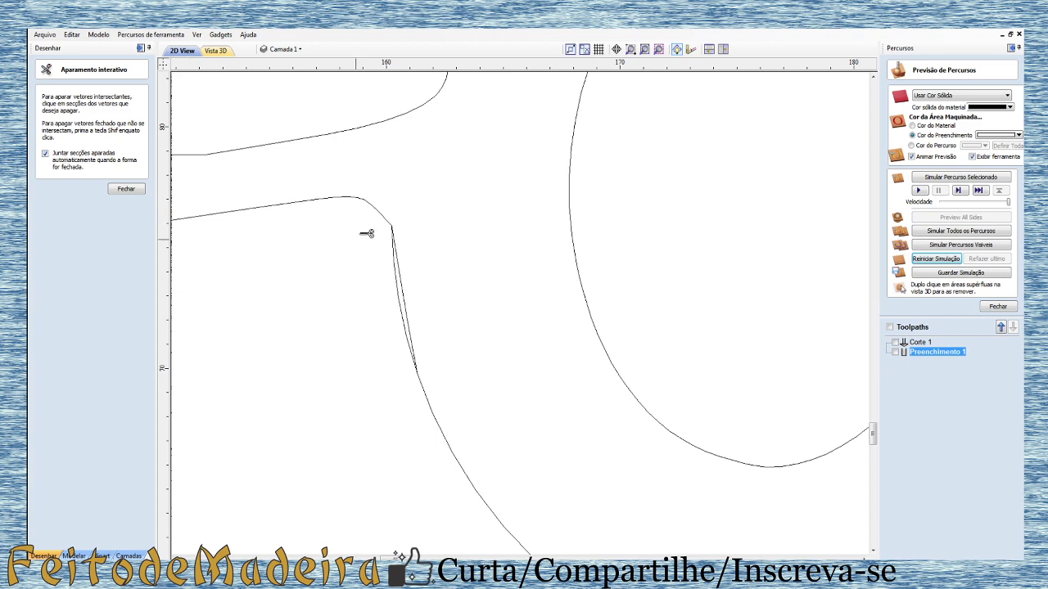
{"action": "left_click", "coordinate": [410, 313]}
{"action": "scroll", "coordinate": [401, 224], "scroll_direction": "down", "scroll_amount": 4}
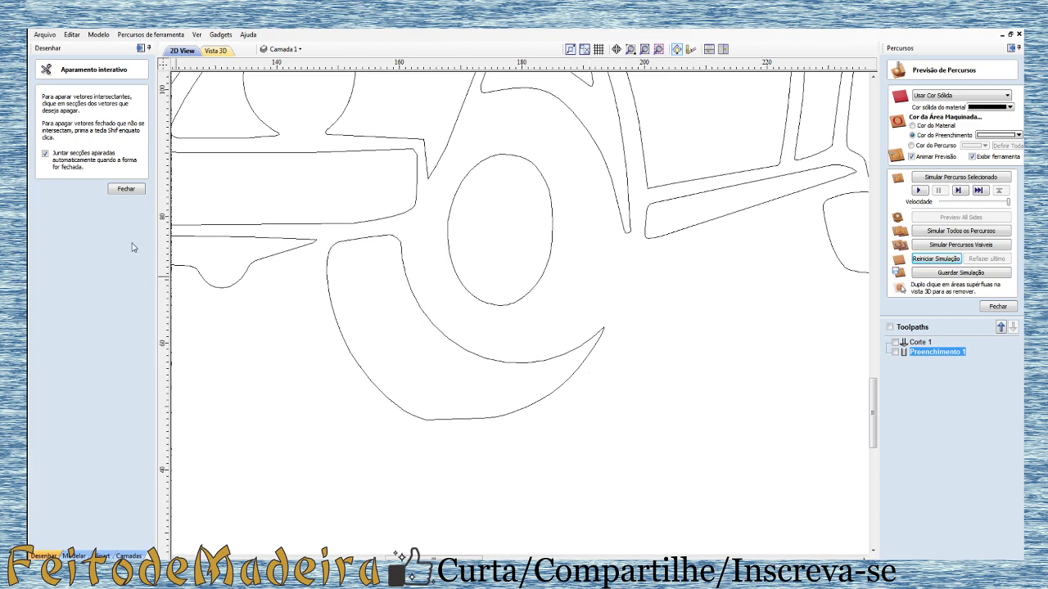
{"action": "left_click", "coordinate": [125, 188]}
Select the crescent under the rear wheel and inspect its right-click options without changing anything.
{"action": "left_click", "coordinate": [343, 341]}
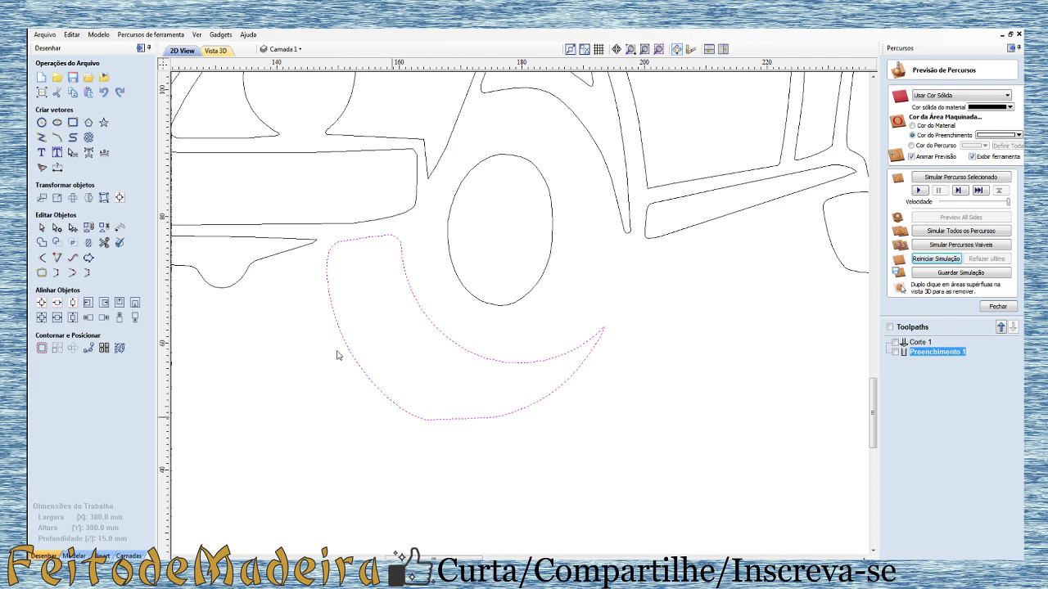
{"action": "scroll", "coordinate": [339, 302], "scroll_direction": "down", "scroll_amount": 2}
{"action": "scroll", "coordinate": [352, 356], "scroll_direction": "up", "scroll_amount": 3}
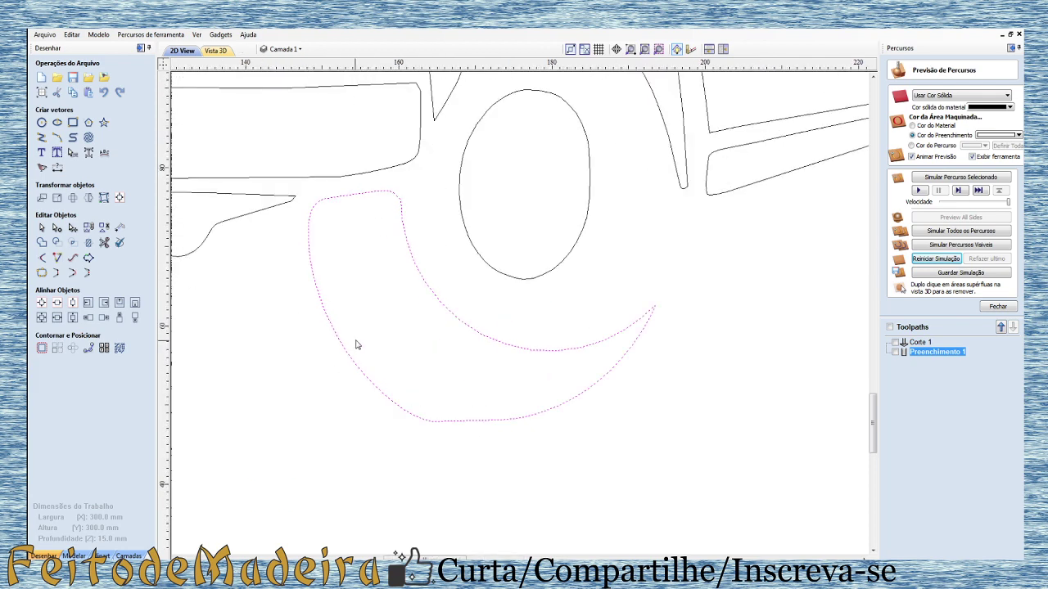
{"action": "right_click", "coordinate": [338, 335]}
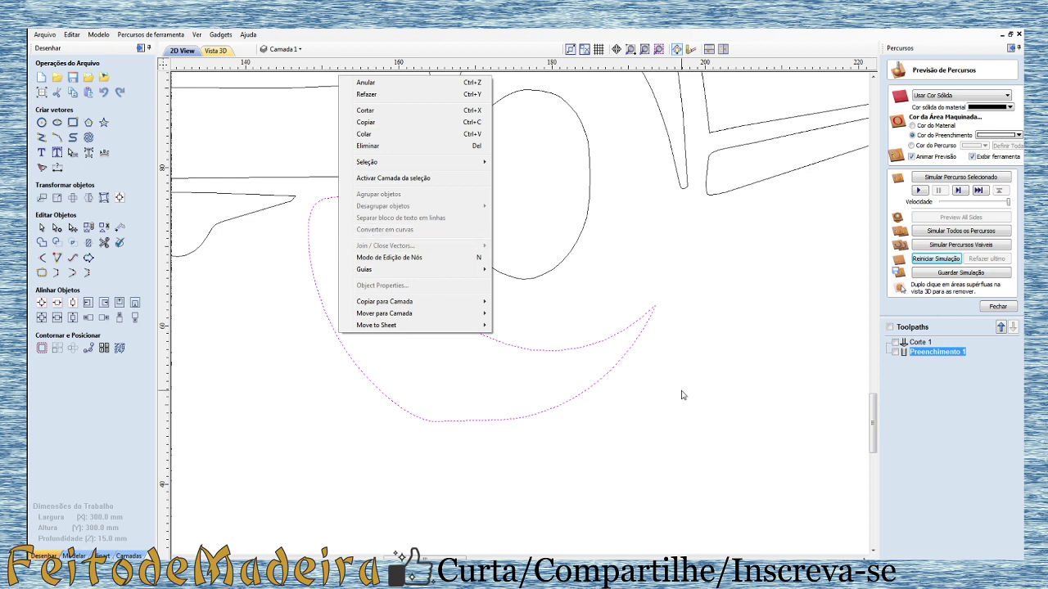
{"action": "left_click", "coordinate": [681, 396]}
Draw a three-point arc along the crescent's bottom edge.
{"action": "left_click", "coordinate": [57, 136]}
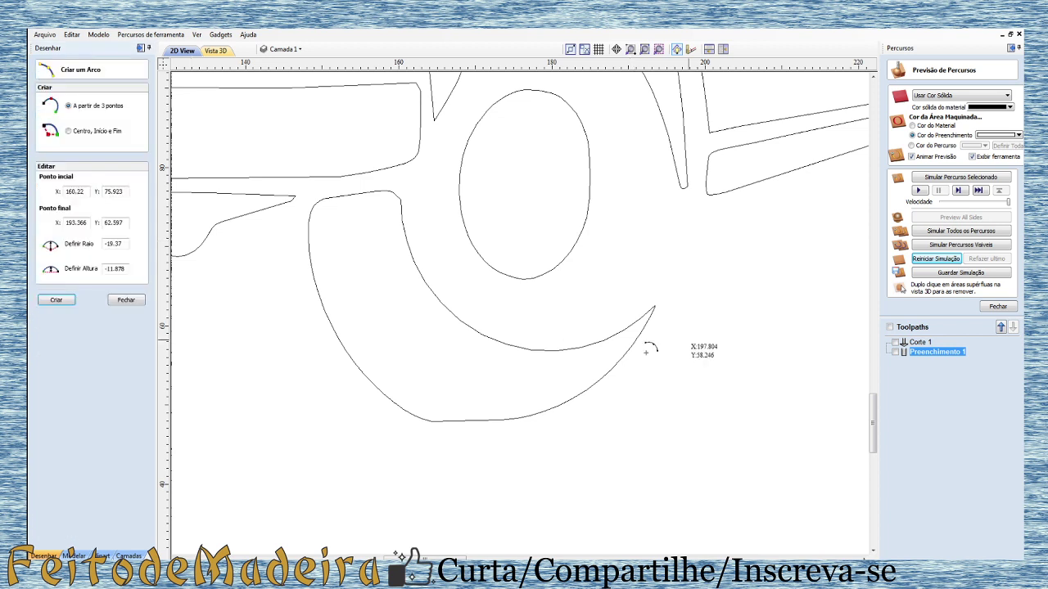
{"action": "left_click", "coordinate": [420, 418]}
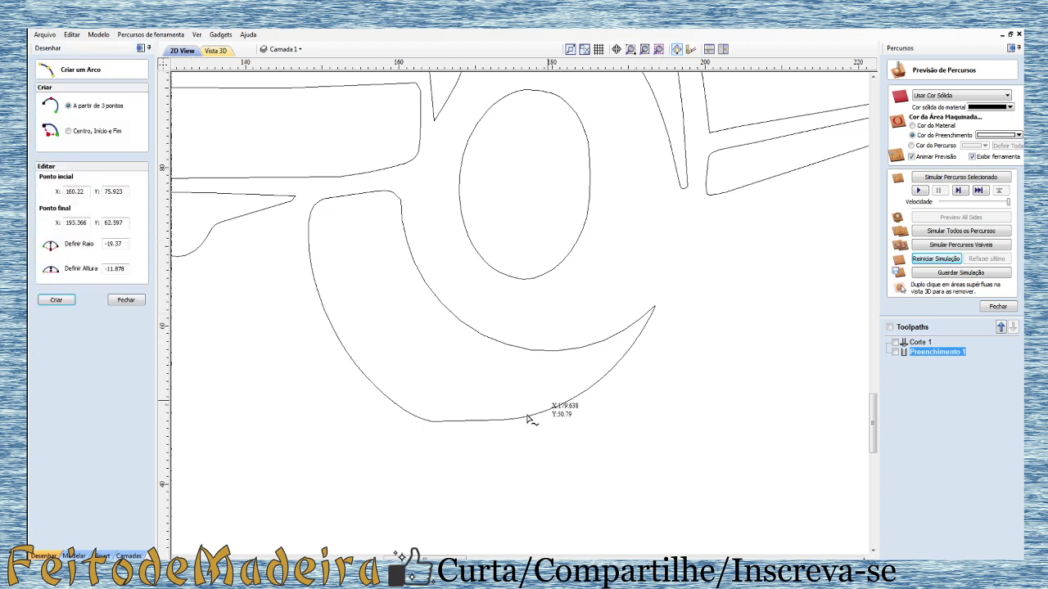
{"action": "left_click", "coordinate": [609, 374]}
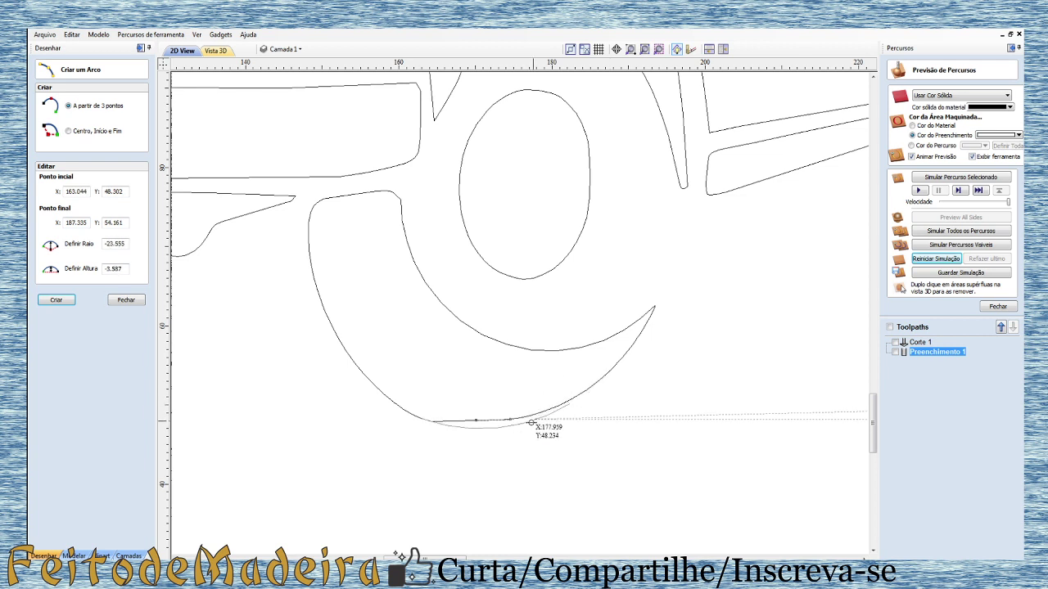
{"action": "left_click", "coordinate": [534, 422]}
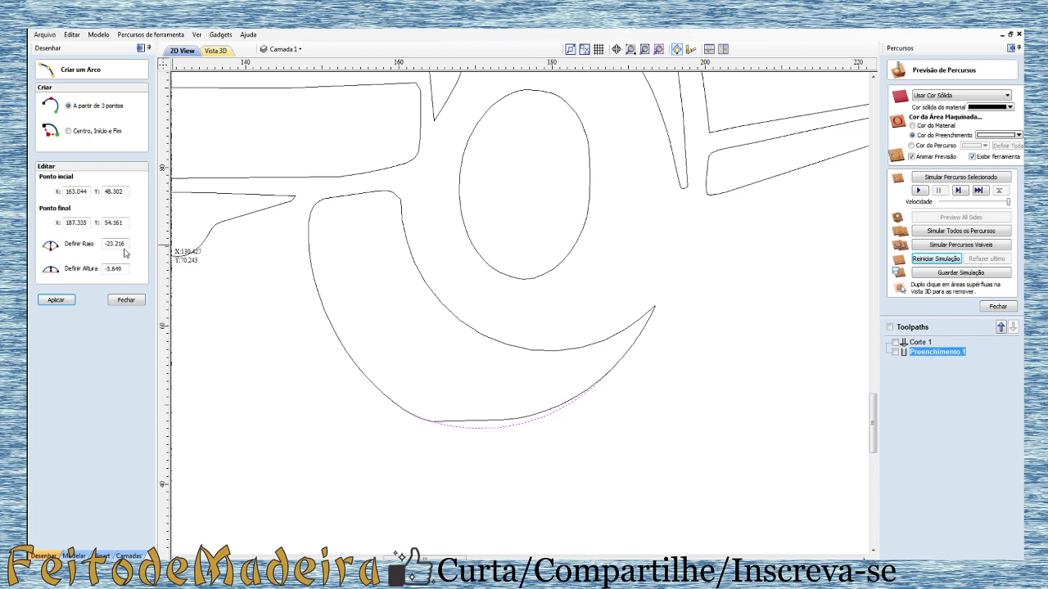
{"action": "left_click", "coordinate": [126, 301]}
Trim away the crescent's old bottom edge.
{"action": "left_click", "coordinate": [104, 242]}
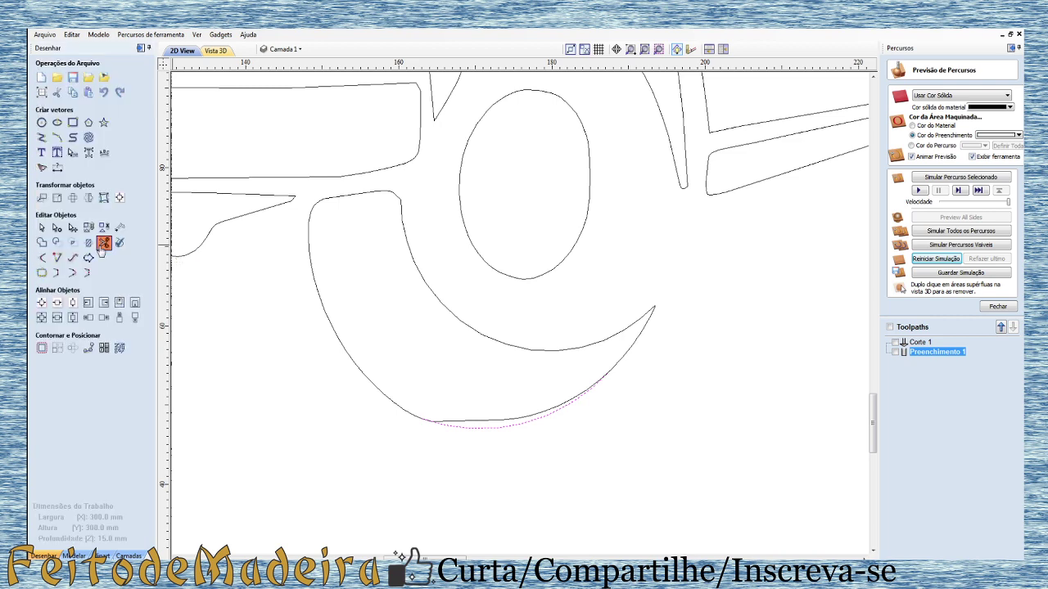
{"action": "left_click", "coordinate": [514, 418]}
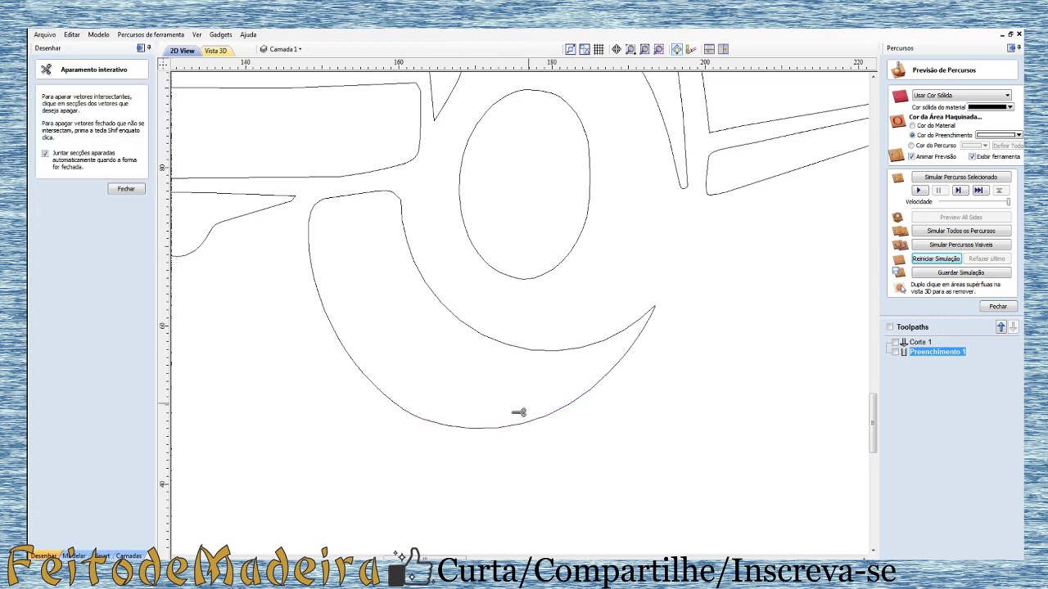
{"action": "scroll", "coordinate": [379, 411], "scroll_direction": "up", "scroll_amount": 1}
{"action": "scroll", "coordinate": [390, 407], "scroll_direction": "down", "scroll_amount": 2}
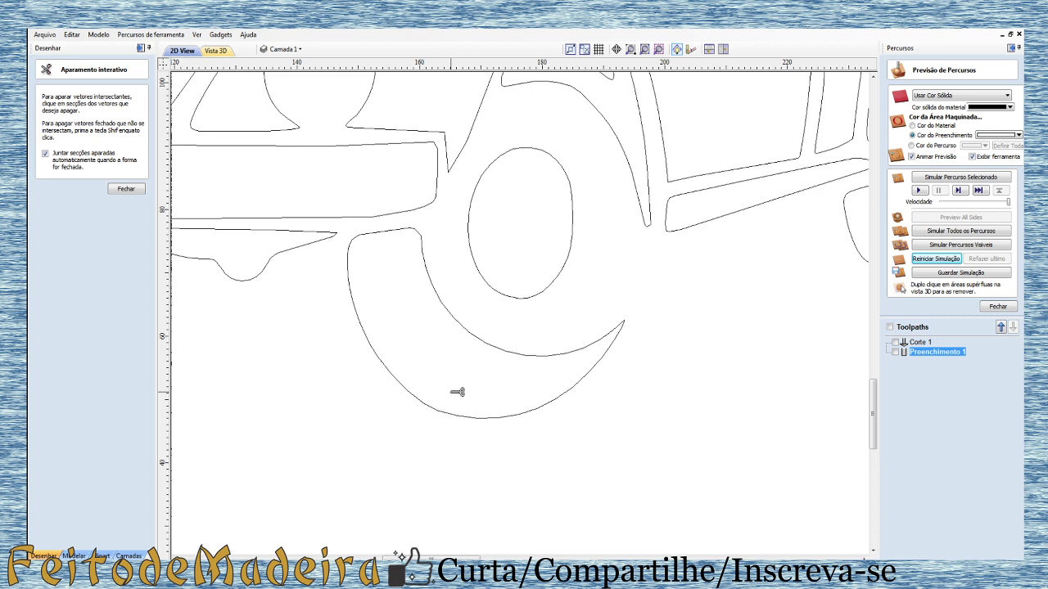
{"action": "left_click", "coordinate": [114, 191]}
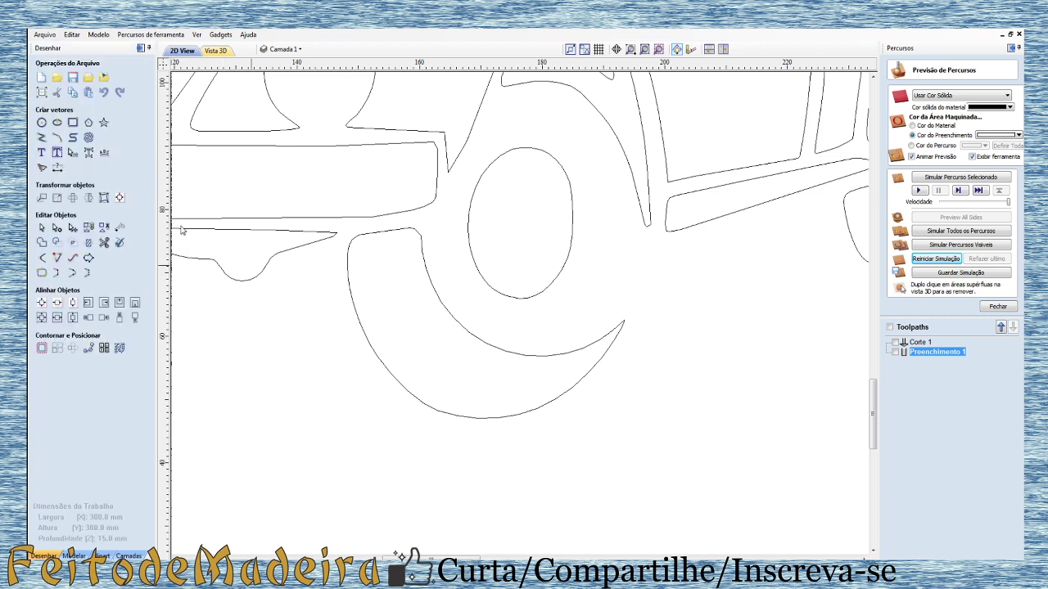
Select the reshaped crescent and dismiss its right-click menu without changes.
{"action": "left_click", "coordinate": [381, 360]}
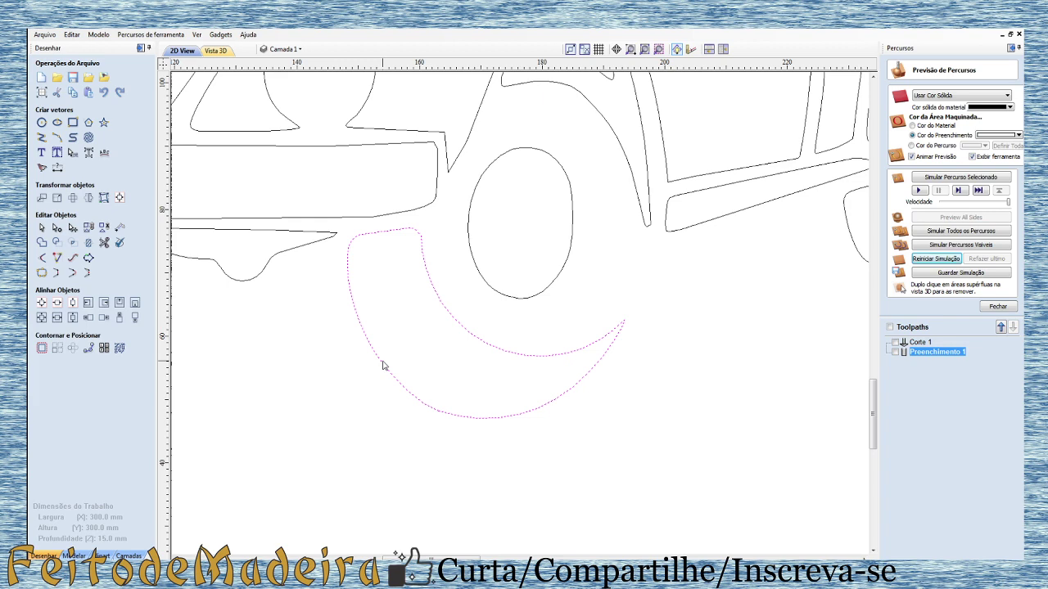
{"action": "scroll", "coordinate": [473, 309], "scroll_direction": "down", "scroll_amount": 3}
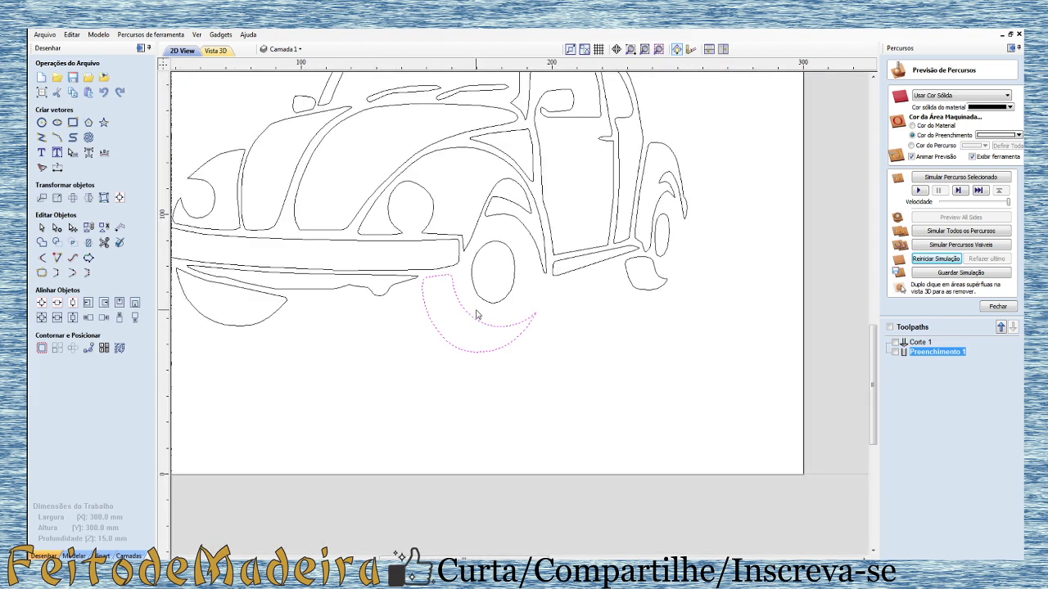
{"action": "right_click", "coordinate": [464, 304]}
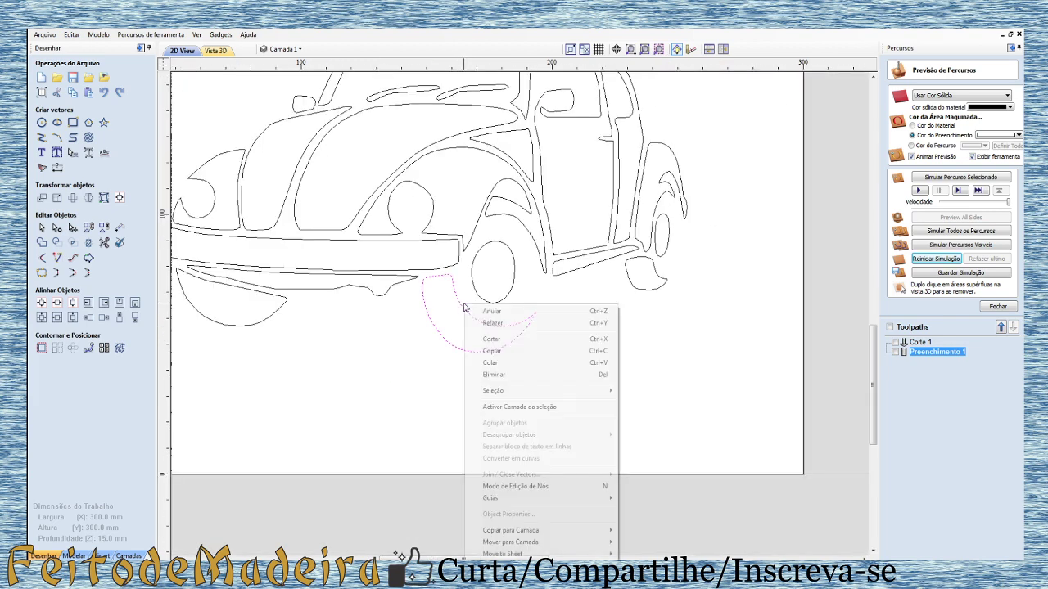
{"action": "left_click", "coordinate": [835, 324]}
{"action": "scroll", "coordinate": [685, 369], "scroll_direction": "down", "scroll_amount": 3}
{"action": "scroll", "coordinate": [685, 369], "scroll_direction": "up", "scroll_amount": 3}
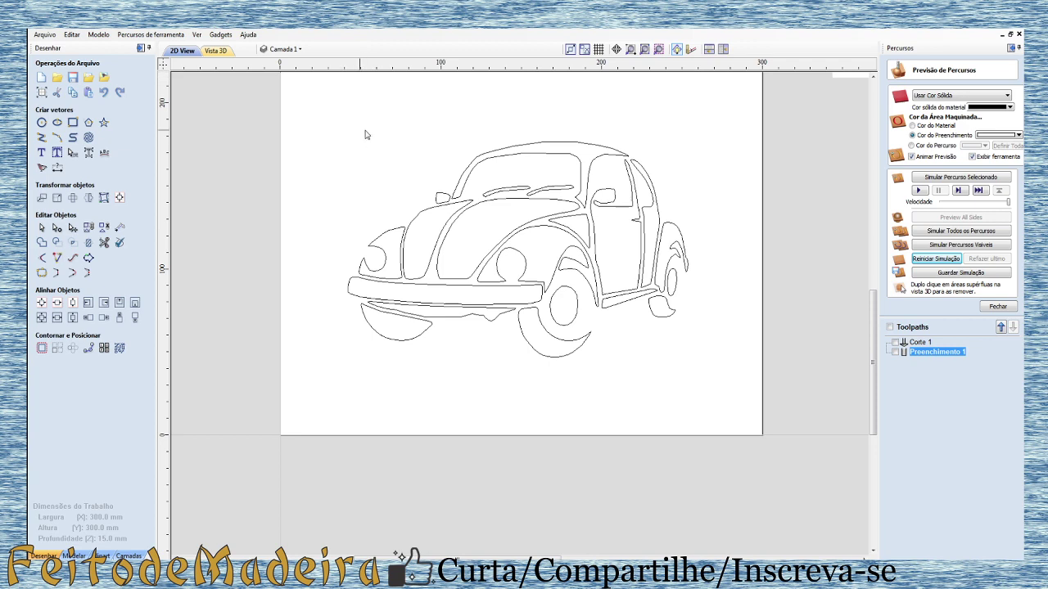
Box-select the whole Beetle outline, shift it up and left, and nudge it upward.
{"action": "mouse_move", "coordinate": [349, 101]}
{"action": "left_mouse_down"}
{"action": "mouse_move", "coordinate": [464, 110]}
{"action": "mouse_move", "coordinate": [753, 412]}
{"action": "left_mouse_up"}
{"action": "left_click", "coordinate": [536, 358]}
{"action": "mouse_move", "coordinate": [333, 116]}
{"action": "left_mouse_down"}
{"action": "mouse_move", "coordinate": [694, 306]}
{"action": "mouse_move", "coordinate": [748, 374]}
{"action": "left_mouse_up"}
{"action": "left_click", "coordinate": [529, 344]}
{"action": "left_click_drag", "start_coordinate": [334, 116], "coordinate": [745, 384]}
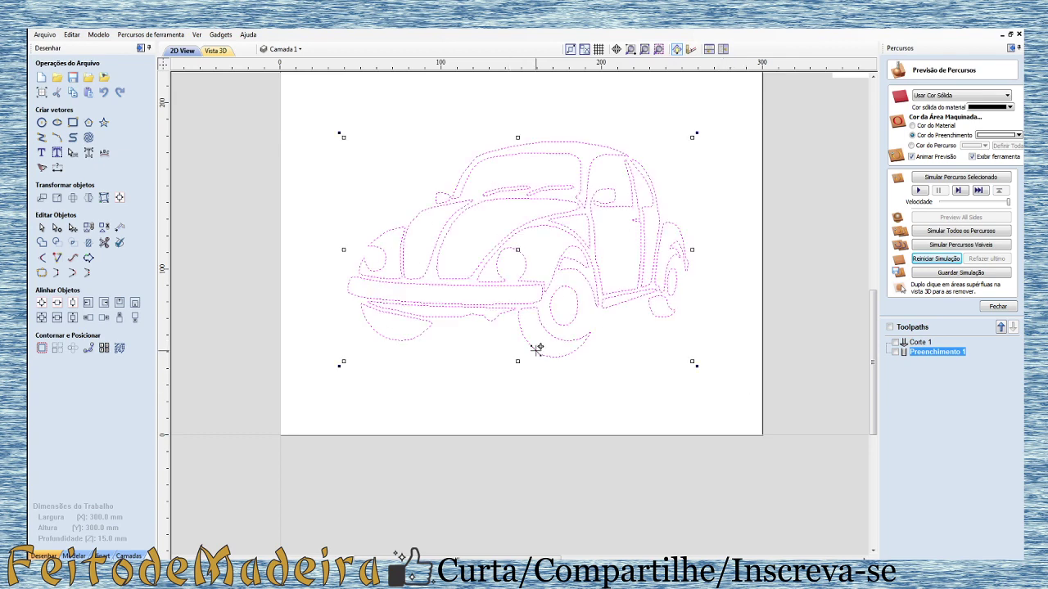
{"action": "mouse_move", "coordinate": [536, 349]}
{"action": "left_mouse_down"}
{"action": "mouse_move", "coordinate": [511, 311]}
{"action": "mouse_move", "coordinate": [524, 333]}
{"action": "left_mouse_up"}
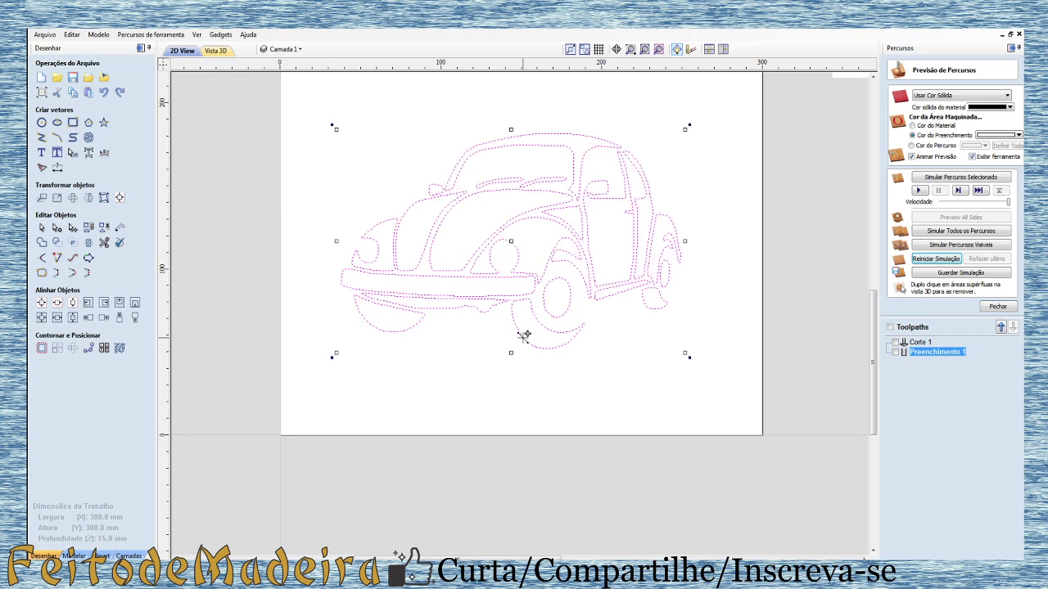
{"action": "key", "text": "Up"}
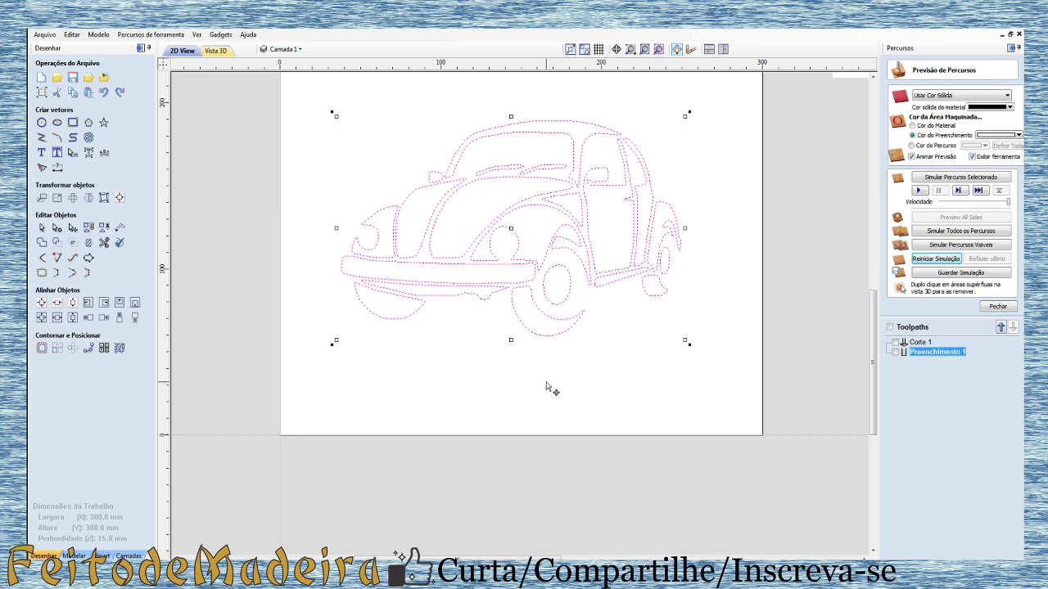
{"action": "left_click", "coordinate": [540, 351]}
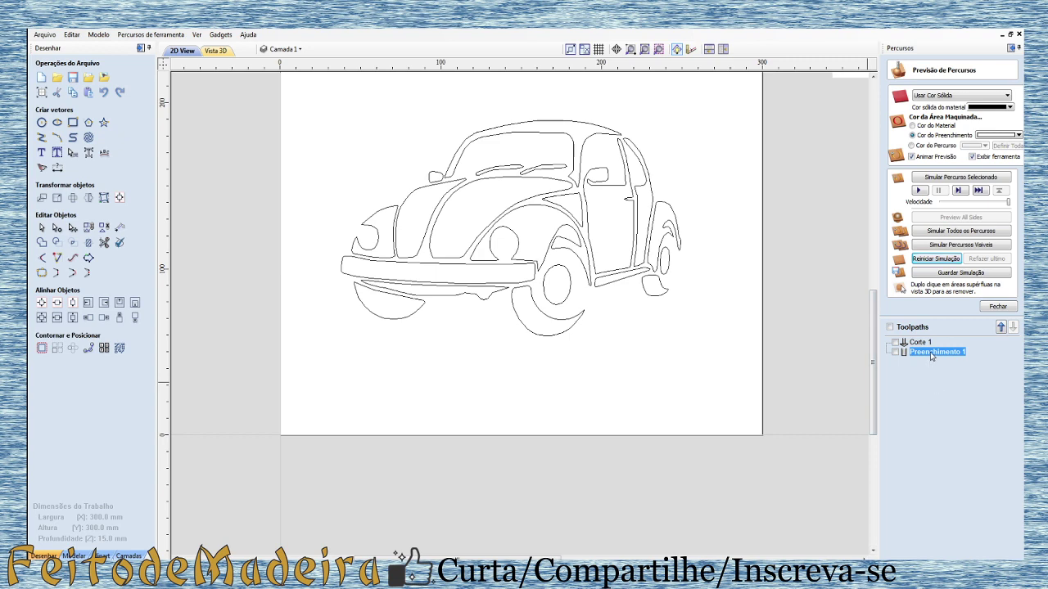
Delete the Preenchimento 1 and Corte 1 toolpaths and enter the text 'Diogo'.
{"action": "key", "text": "Delete"}
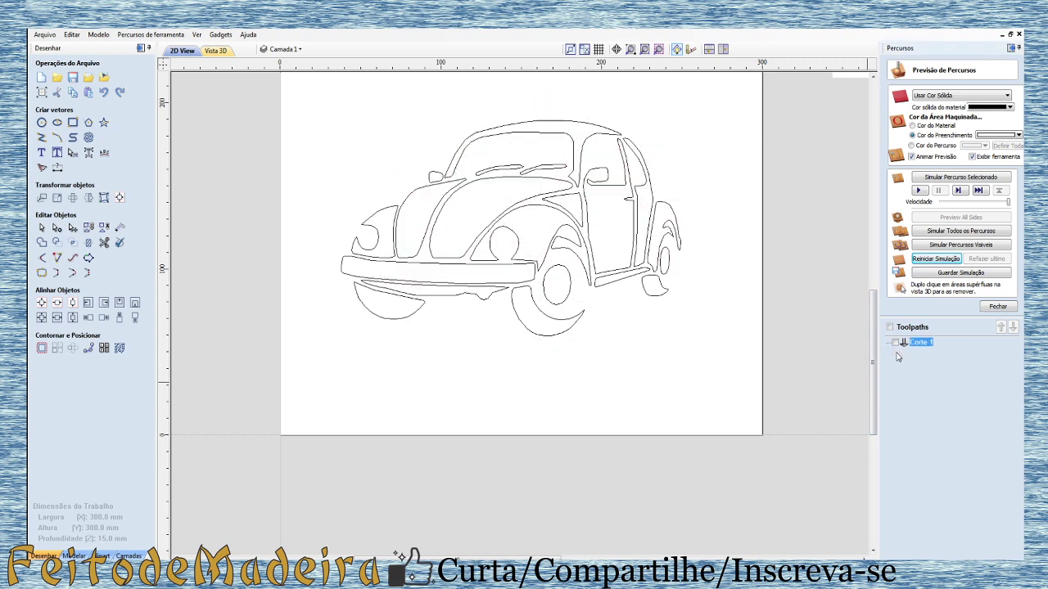
{"action": "key", "text": "Delete"}
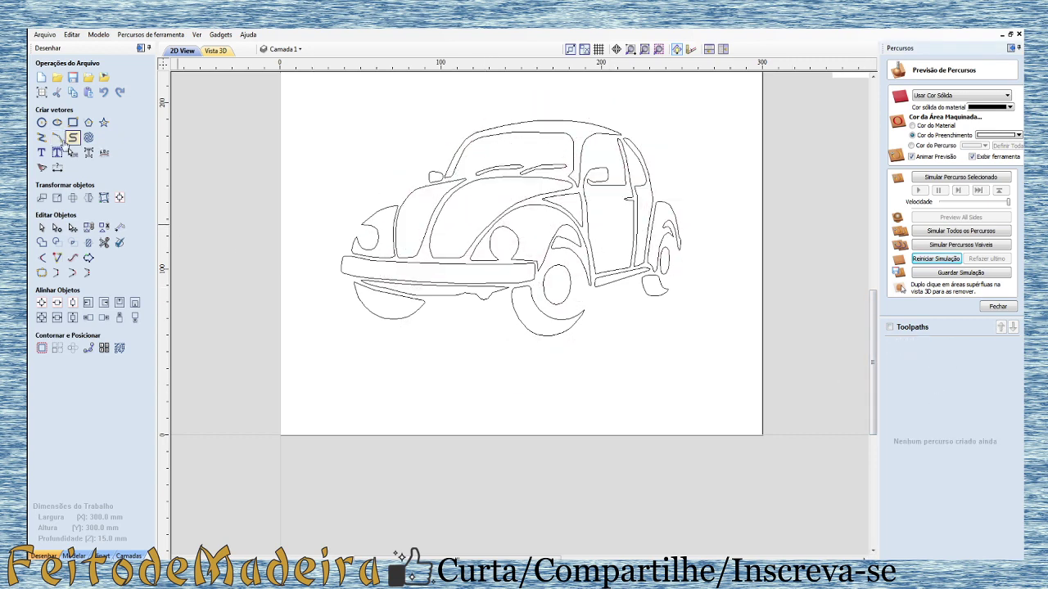
{"action": "left_click", "coordinate": [46, 156]}
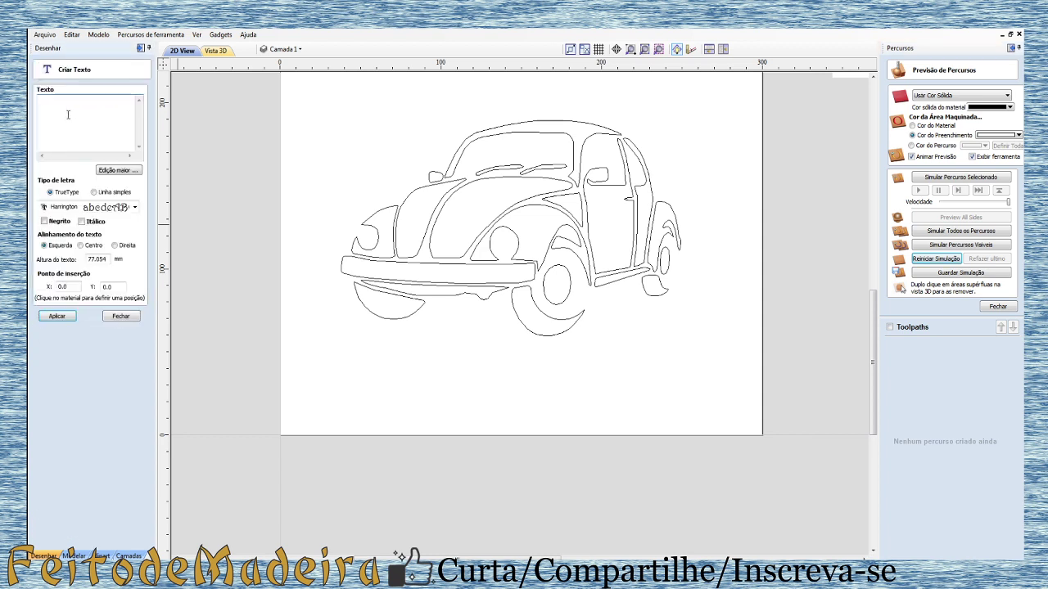
{"action": "type", "text": "Diogo"}
{"action": "left_click", "coordinate": [57, 316]}
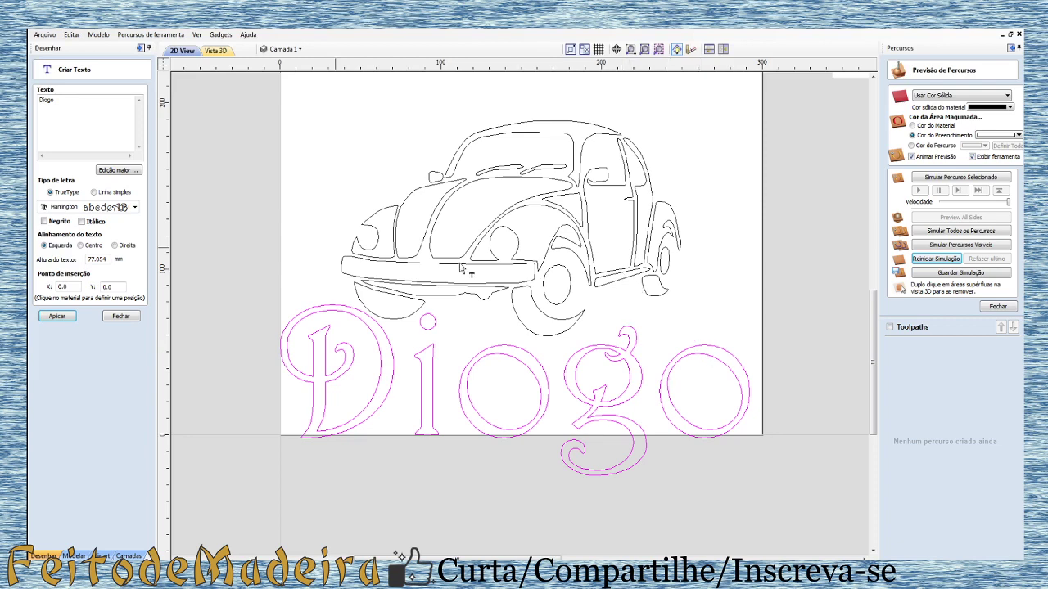
Place the 77.054 mm Harrington 'Diogo' text beneath the Beetle and select the car outline.
{"action": "left_click", "coordinate": [274, 257]}
{"action": "scroll", "coordinate": [275, 255], "scroll_direction": "down", "scroll_amount": 2}
{"action": "scroll", "coordinate": [349, 274], "scroll_direction": "down", "scroll_amount": 2}
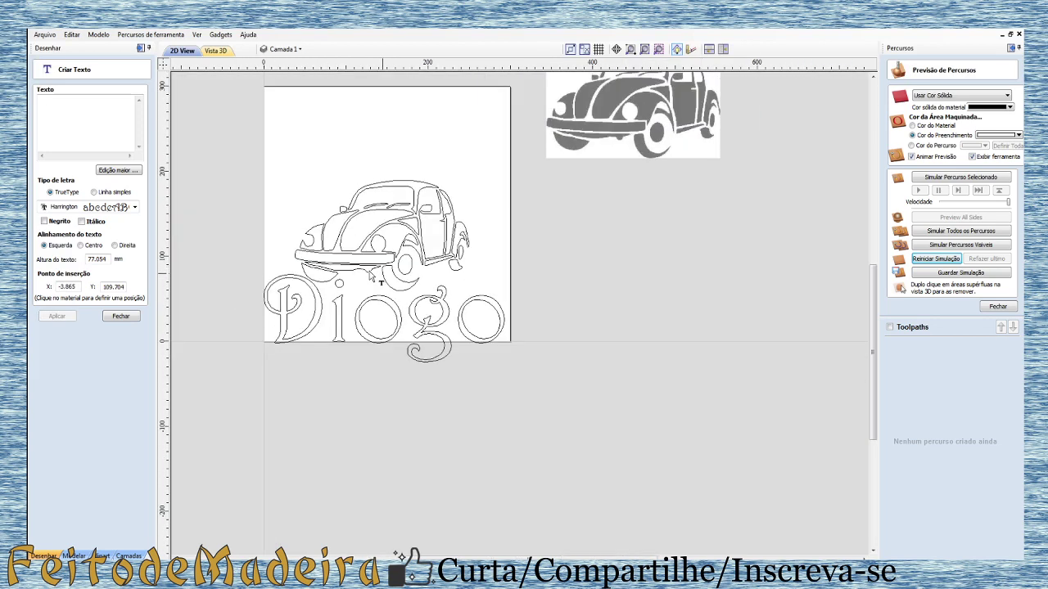
{"action": "left_click", "coordinate": [316, 293]}
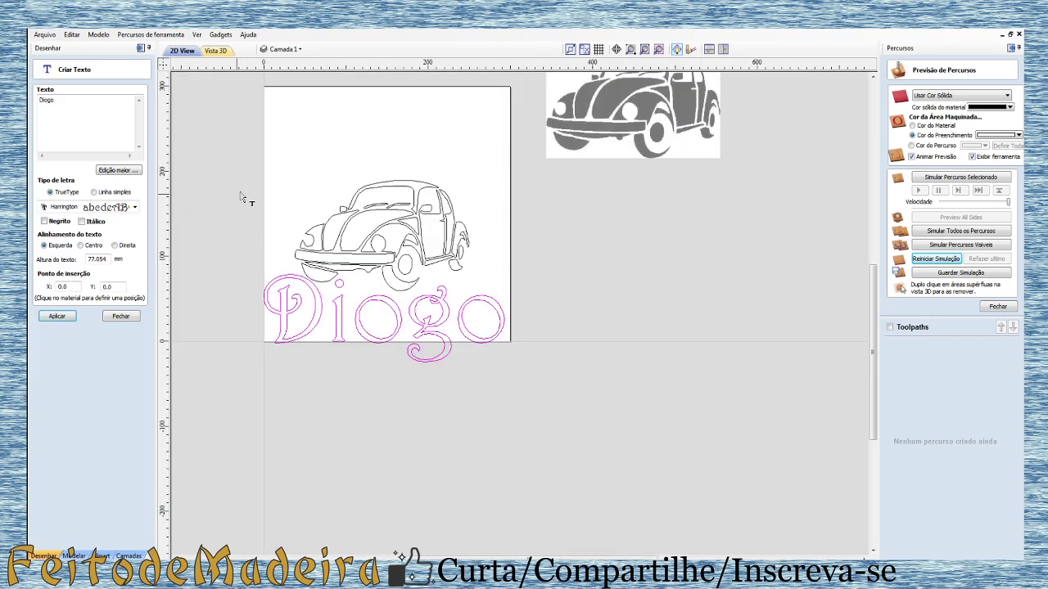
{"action": "left_click", "coordinate": [133, 317]}
{"action": "left_click_drag", "start_coordinate": [260, 164], "coordinate": [505, 282]}
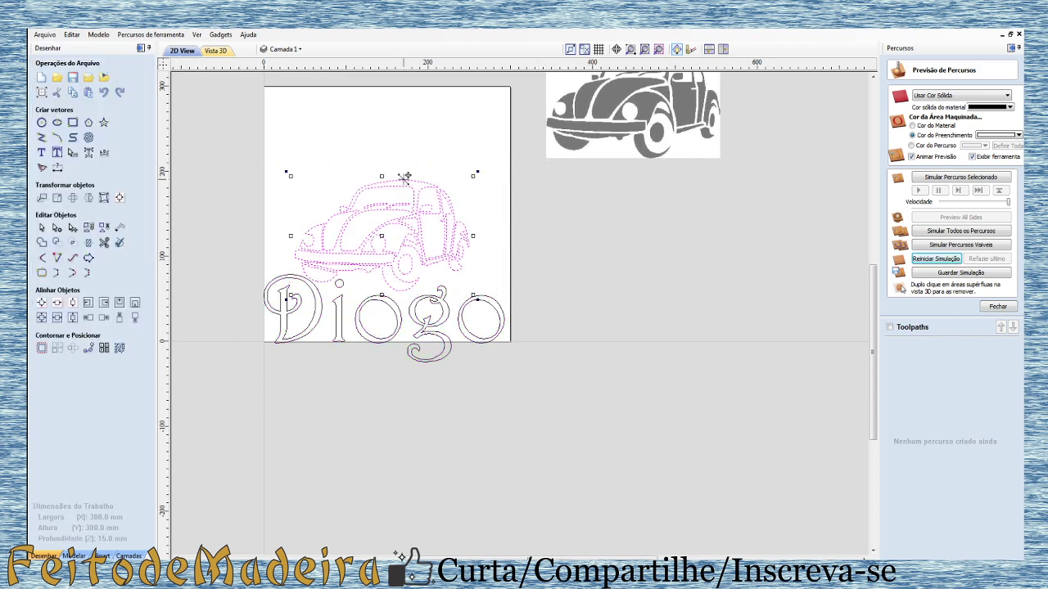
Move the car up and enlarge it toward the upper right to fill the sheet.
{"action": "left_click_drag", "start_coordinate": [406, 185], "coordinate": [407, 164]}
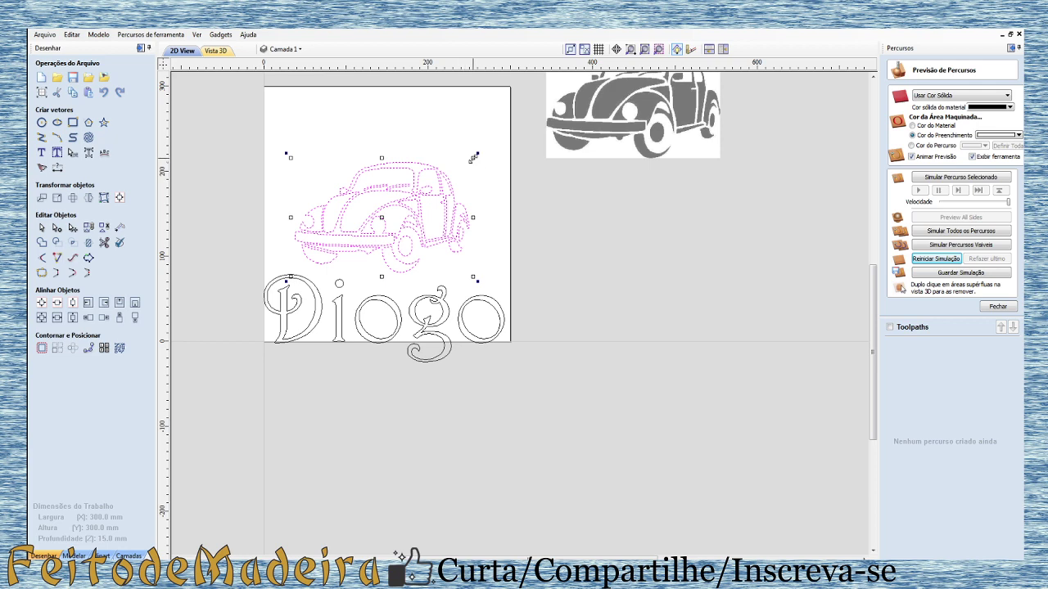
{"action": "mouse_move", "coordinate": [473, 156]}
{"action": "left_mouse_down"}
{"action": "mouse_move", "coordinate": [508, 138]}
{"action": "mouse_move", "coordinate": [500, 131]}
{"action": "left_mouse_up"}
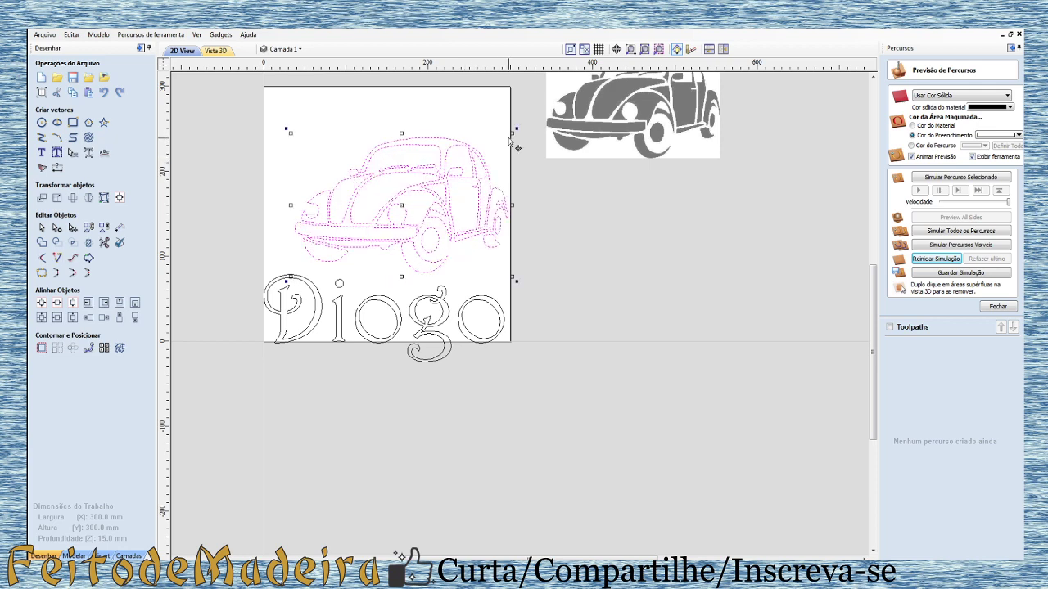
{"action": "key", "text": "Up"}
{"action": "key", "text": "Up"}
{"action": "key", "text": "Up"}
{"action": "key", "text": "Left"}
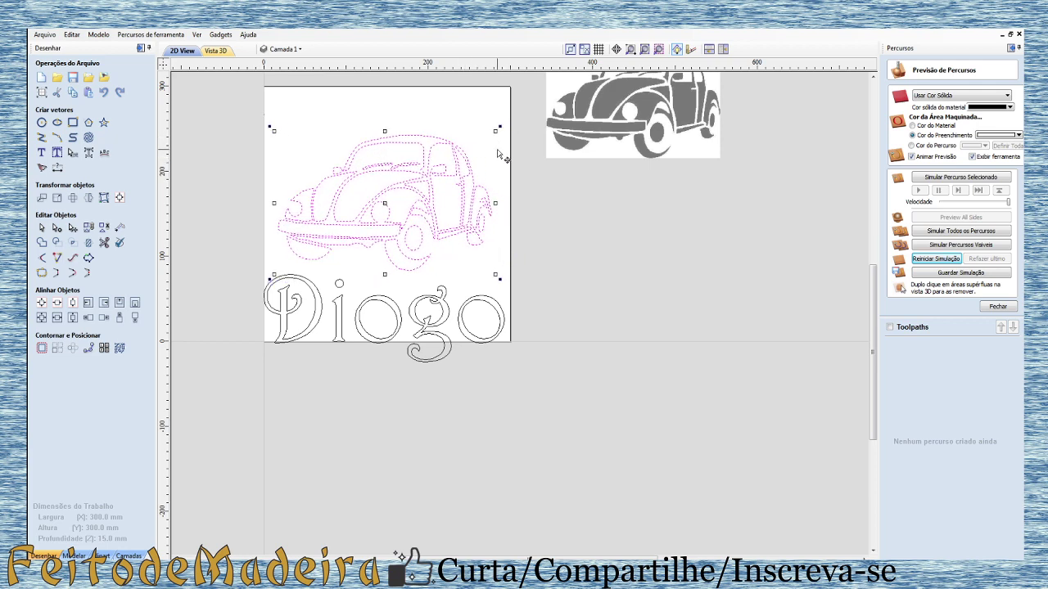
{"action": "key", "text": "Up"}
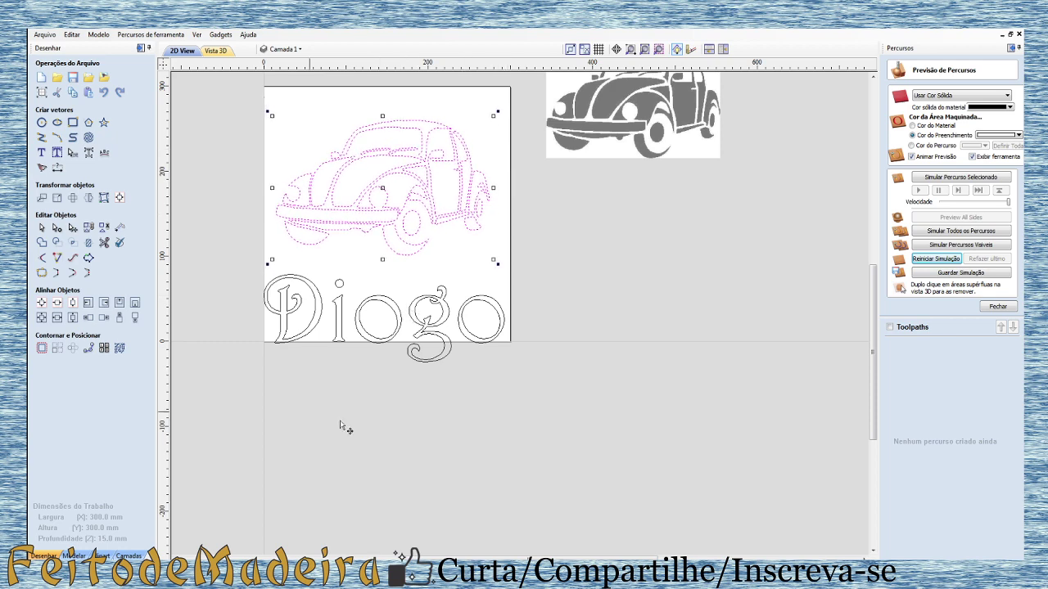
{"action": "left_click", "coordinate": [238, 385]}
Nudge the Diogo text up and right and resize it to fit the sheet.
{"action": "mouse_move", "coordinate": [206, 357]}
{"action": "left_mouse_down"}
{"action": "mouse_move", "coordinate": [402, 398]}
{"action": "mouse_move", "coordinate": [554, 289]}
{"action": "mouse_move", "coordinate": [509, 360]}
{"action": "left_mouse_up"}
{"action": "key", "text": "Up"}
{"action": "key", "text": "Up"}
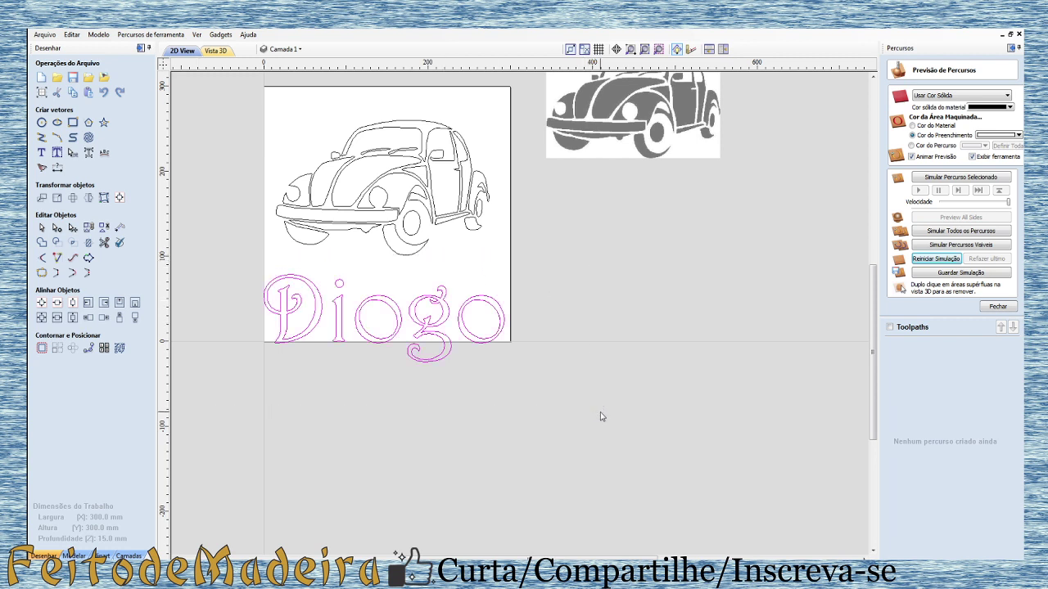
{"action": "key", "text": "Up"}
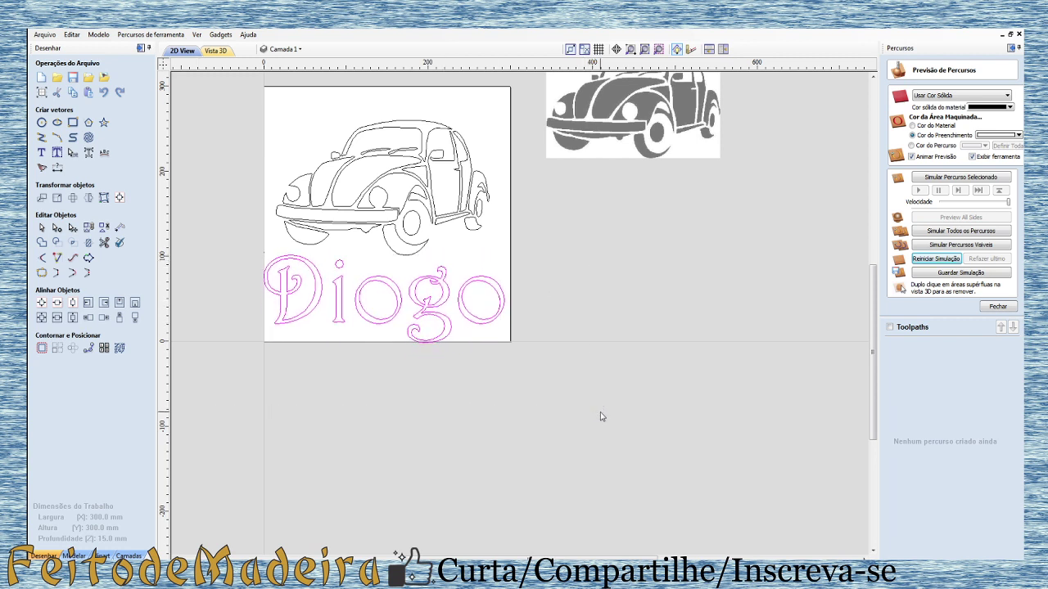
{"action": "key", "text": "Up"}
{"action": "key", "text": "Up"}
{"action": "key", "text": "Right"}
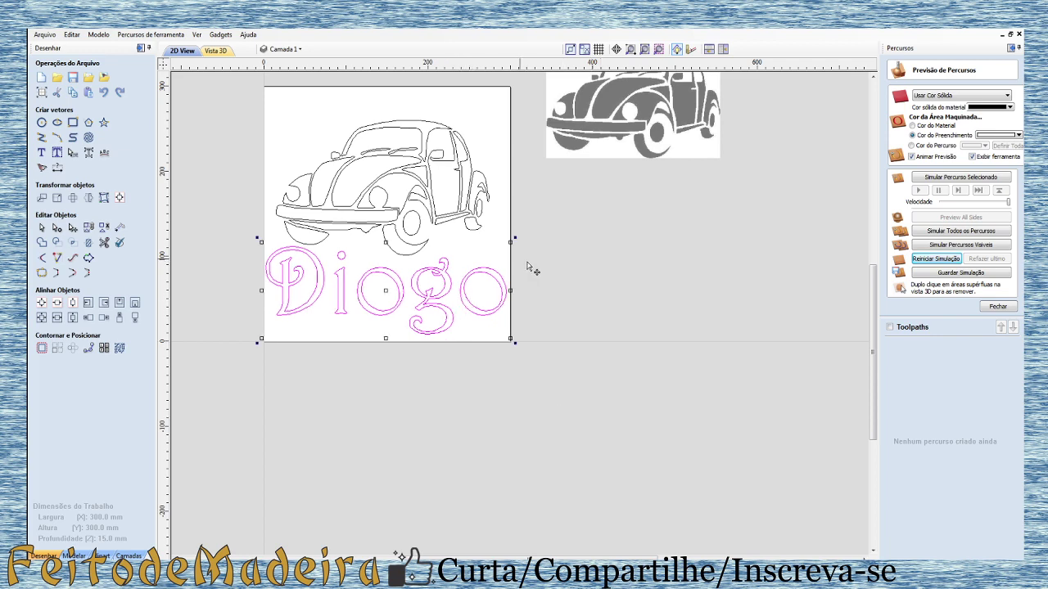
{"action": "left_click_drag", "start_coordinate": [508, 245], "coordinate": [490, 249]}
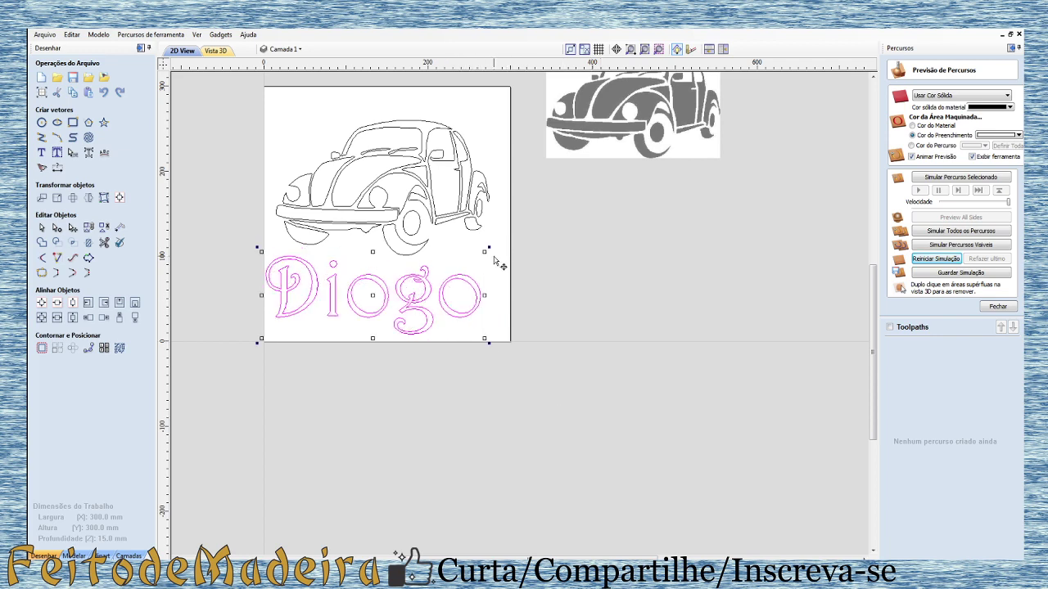
Shift the Diogo text toward the centre, then start a new pocket toolpath.
{"action": "left_click", "coordinate": [376, 299]}
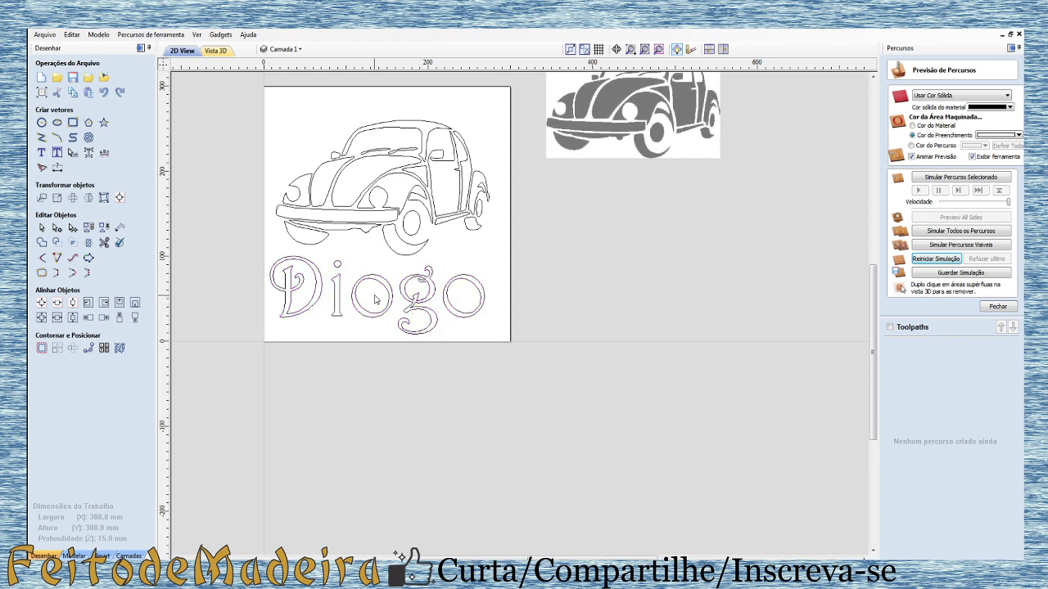
{"action": "left_click", "coordinate": [382, 302]}
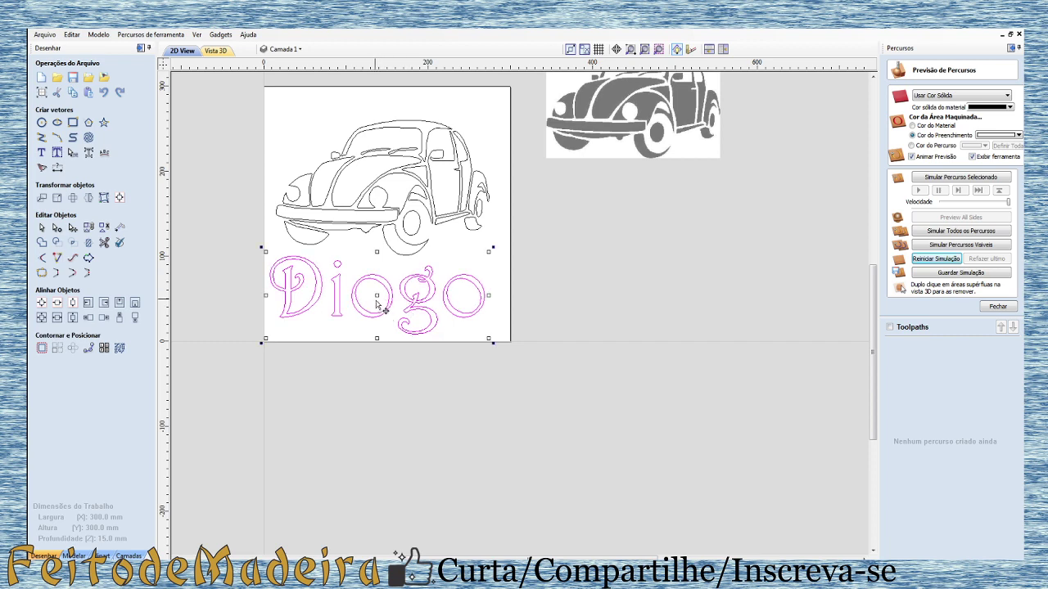
{"action": "mouse_move", "coordinate": [383, 307]}
{"action": "left_mouse_down"}
{"action": "mouse_move", "coordinate": [394, 192]}
{"action": "mouse_move", "coordinate": [399, 298]}
{"action": "left_mouse_up"}
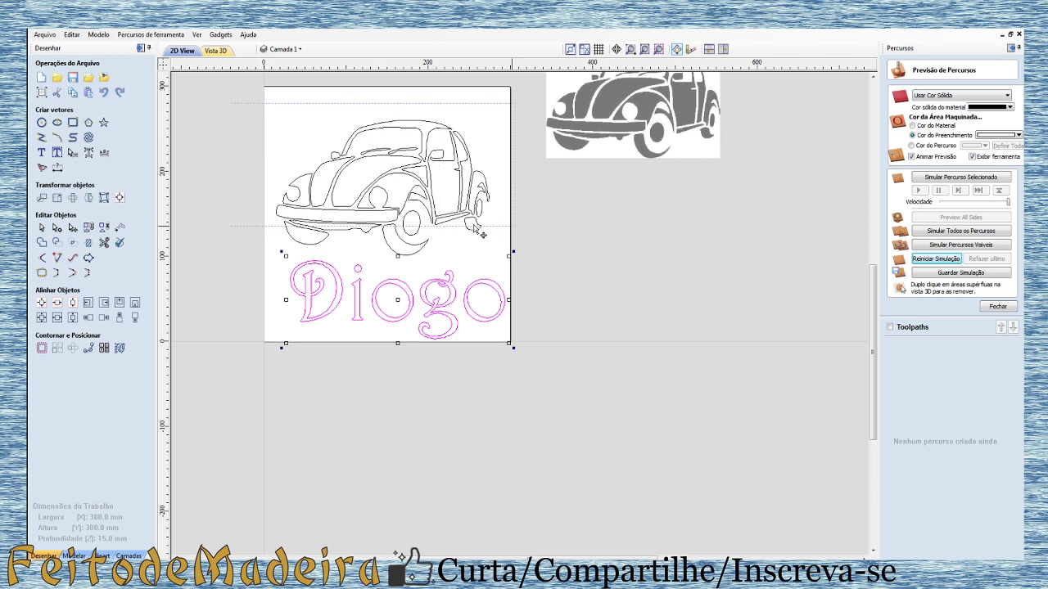
{"action": "key", "text": "Escape"}
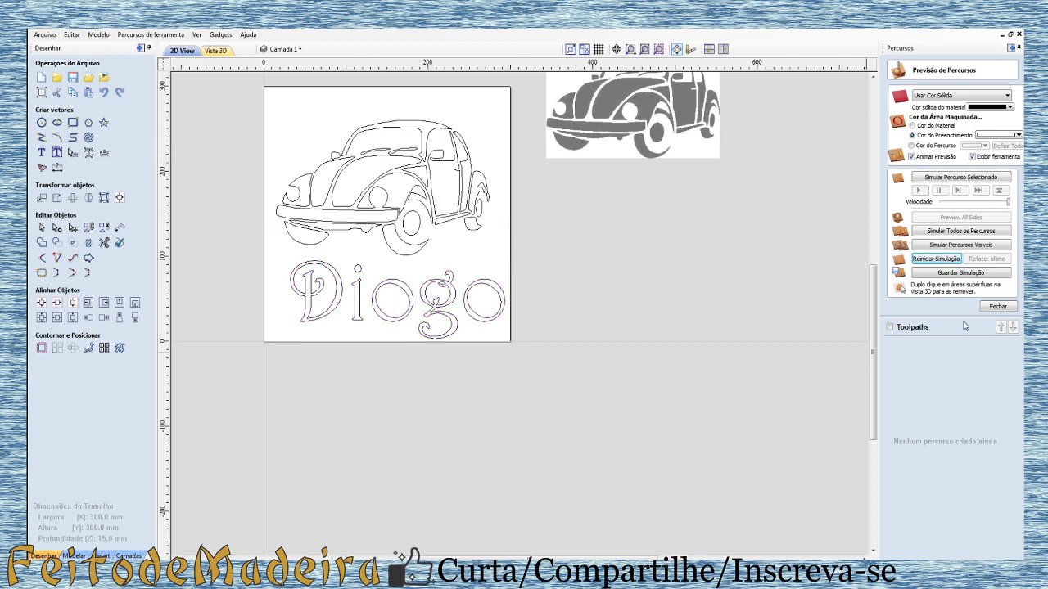
{"action": "left_click", "coordinate": [990, 309]}
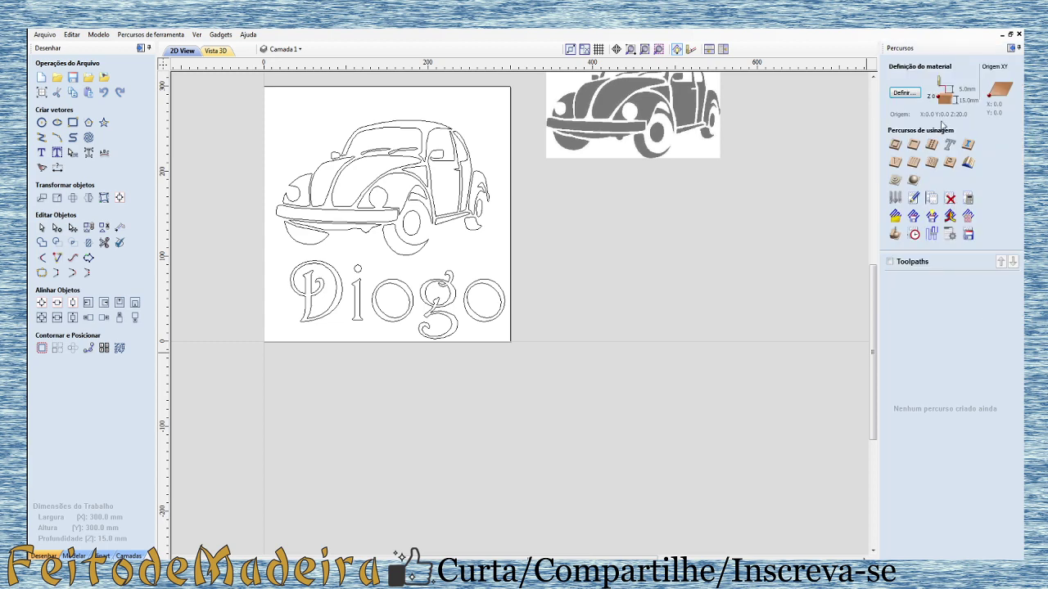
{"action": "left_click", "coordinate": [914, 144]}
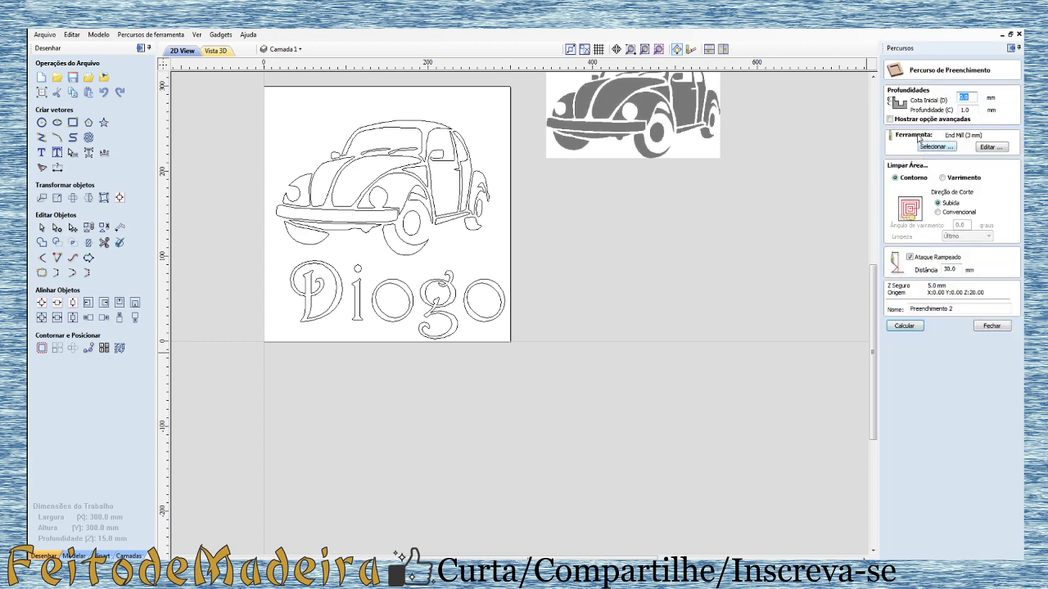
Set the pocket start depth to 0.0 and zoom in on the car and Diogo outlines.
{"action": "key", "text": "Tab"}
{"action": "scroll", "coordinate": [404, 260], "scroll_direction": "up", "scroll_amount": 2}
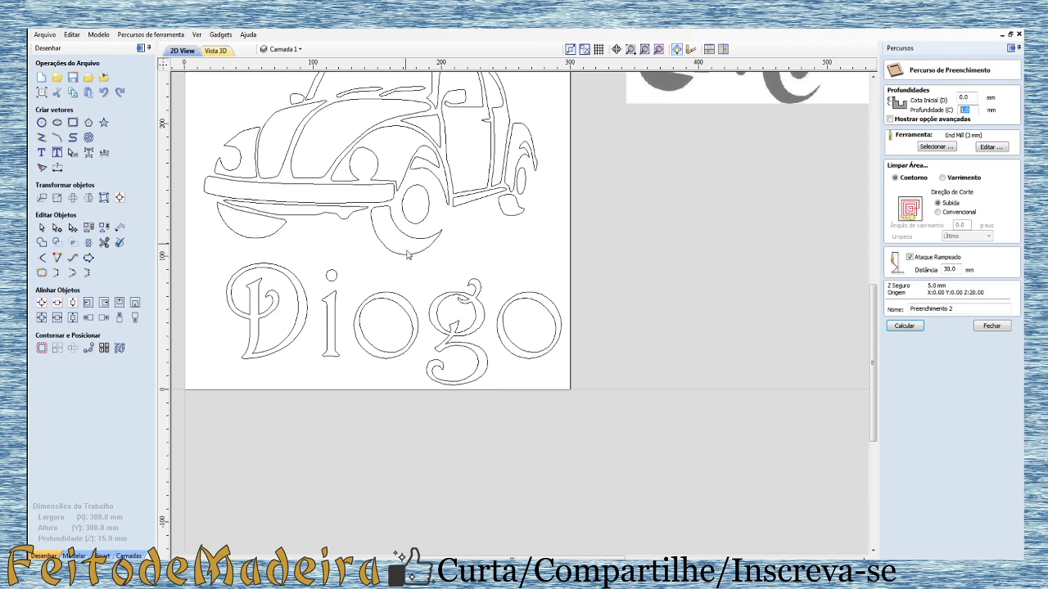
{"action": "scroll", "coordinate": [340, 217], "scroll_direction": "up", "scroll_amount": 2}
{"action": "scroll", "coordinate": [360, 211], "scroll_direction": "up", "scroll_amount": 2}
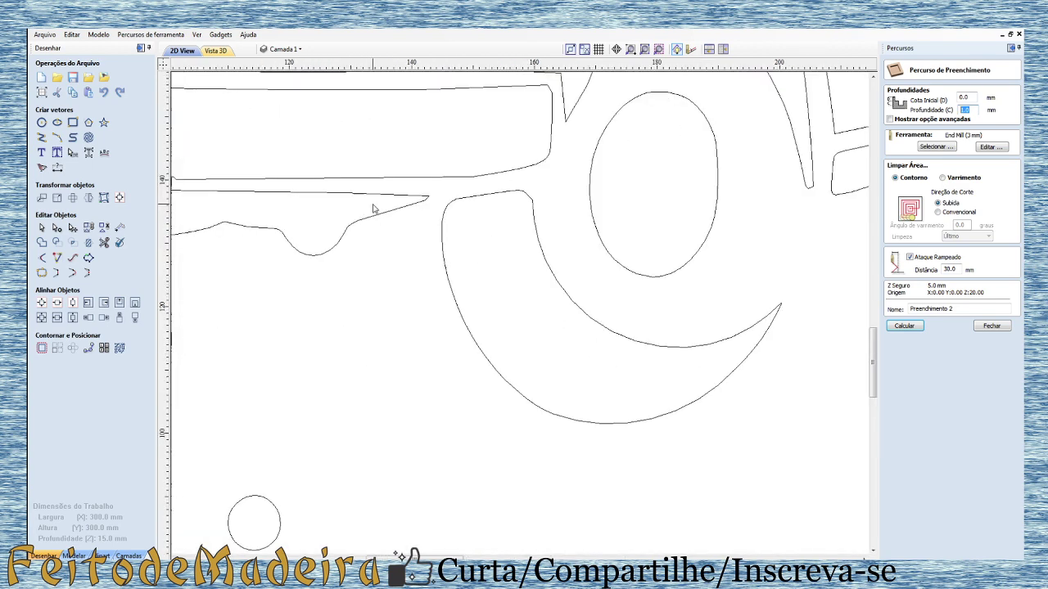
{"action": "scroll", "coordinate": [374, 205], "scroll_direction": "up", "scroll_amount": 2}
{"action": "scroll", "coordinate": [385, 206], "scroll_direction": "down", "scroll_amount": 2}
{"action": "scroll", "coordinate": [393, 205], "scroll_direction": "down", "scroll_amount": 2}
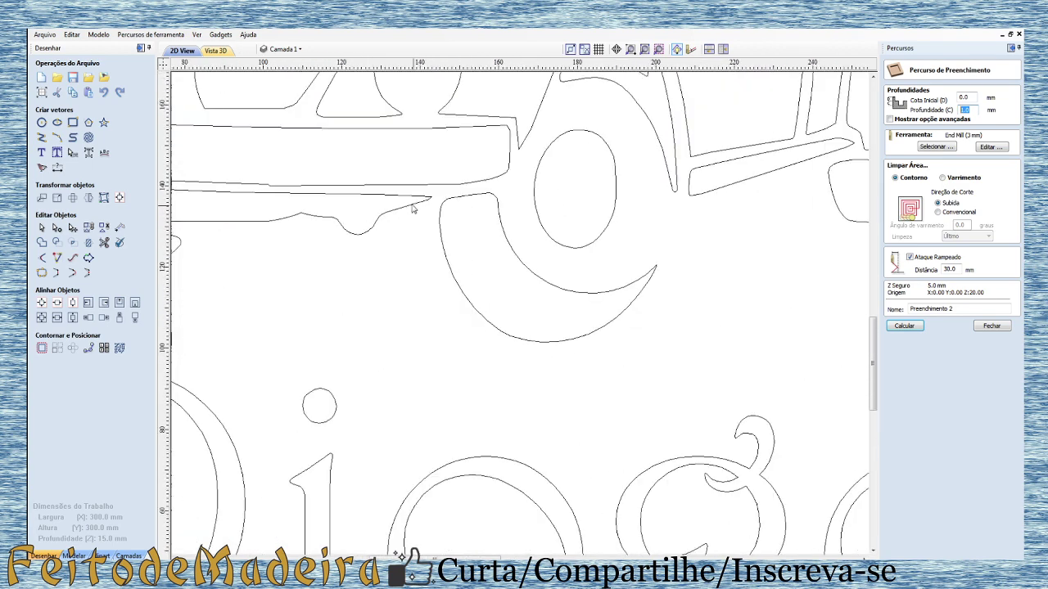
{"action": "scroll", "coordinate": [432, 197], "scroll_direction": "down", "scroll_amount": 2}
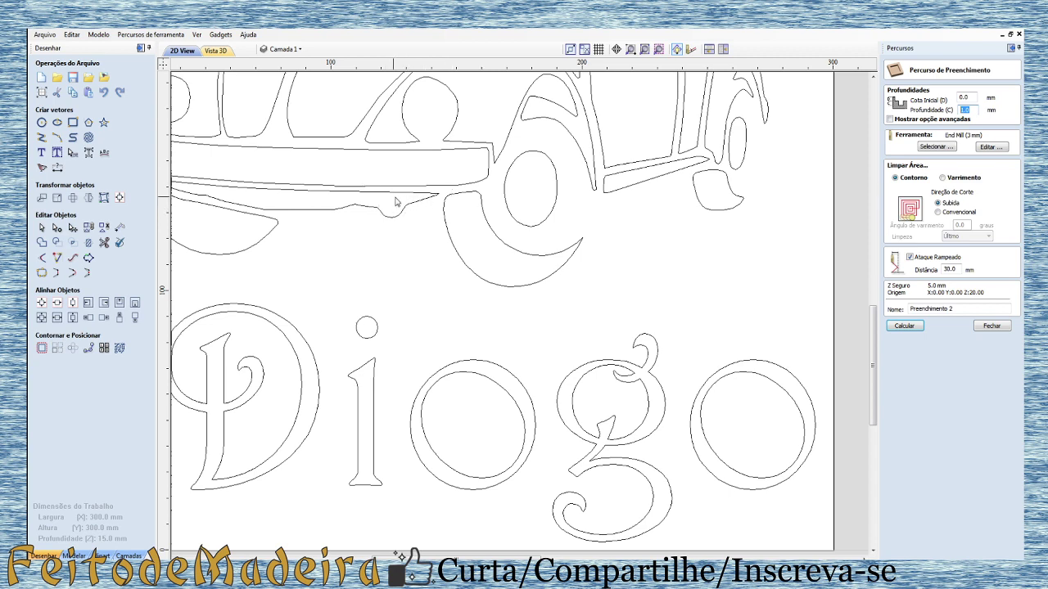
{"action": "scroll", "coordinate": [523, 230], "scroll_direction": "down", "scroll_amount": 1}
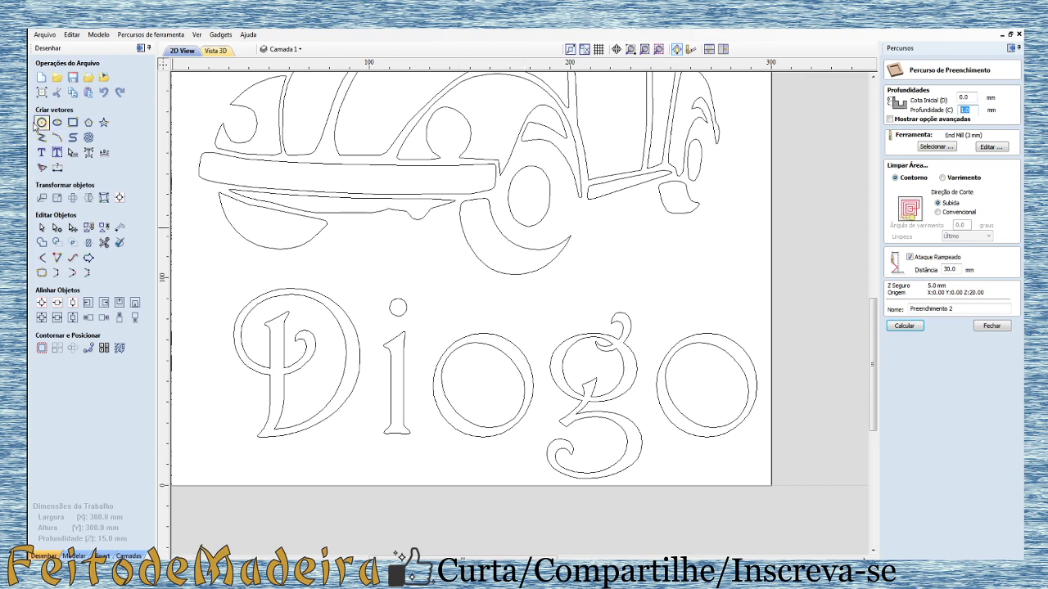
Draw a 3 mm diameter circle near the top of the sheet and select it.
{"action": "left_click", "coordinate": [42, 122]}
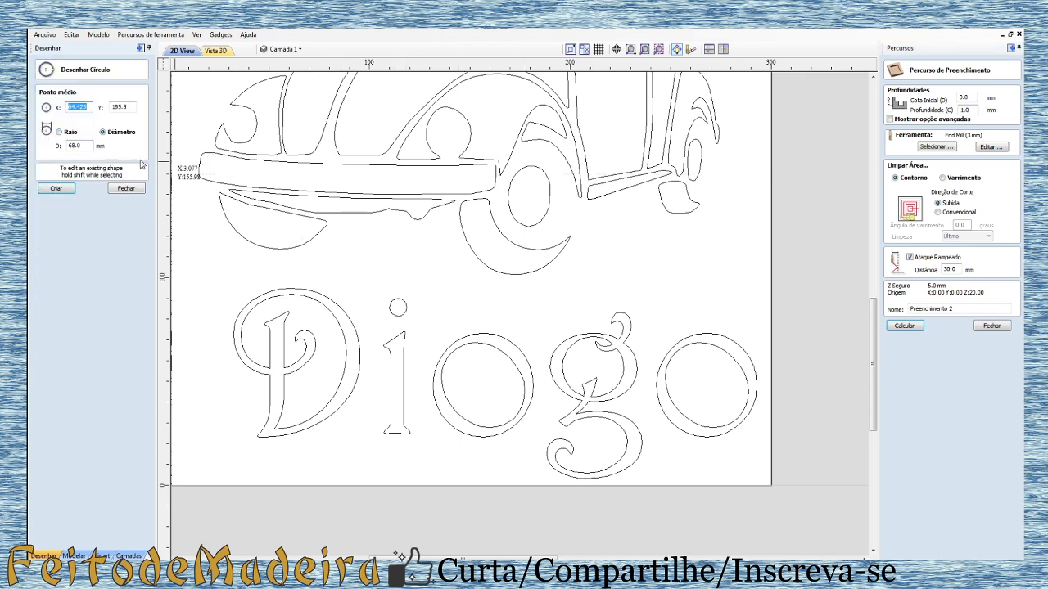
{"action": "left_click", "coordinate": [91, 145]}
{"action": "type", "text": "3"}
{"action": "left_click", "coordinate": [50, 194]}
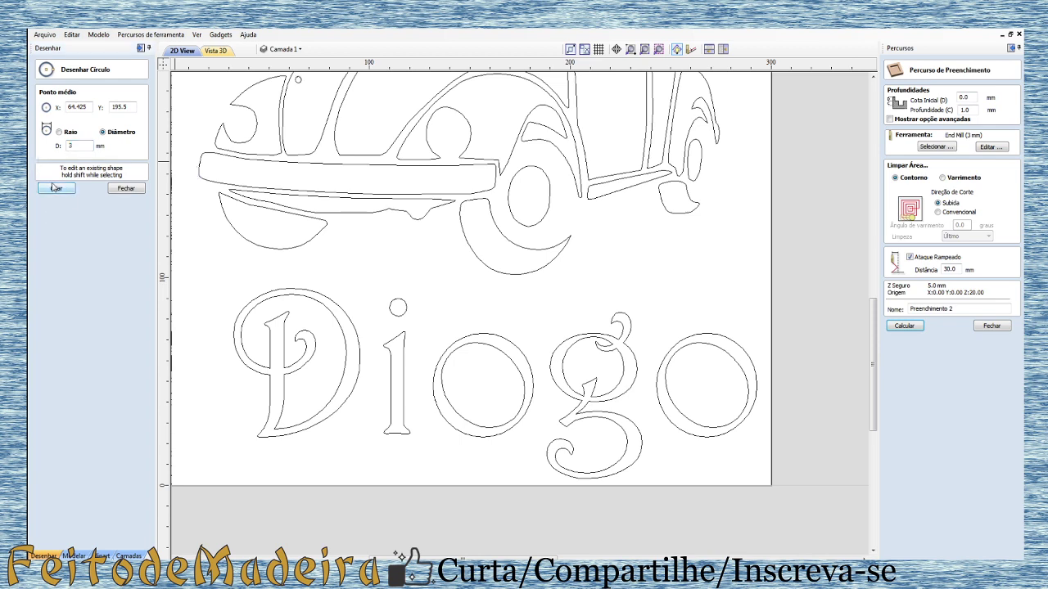
{"action": "left_click", "coordinate": [124, 189]}
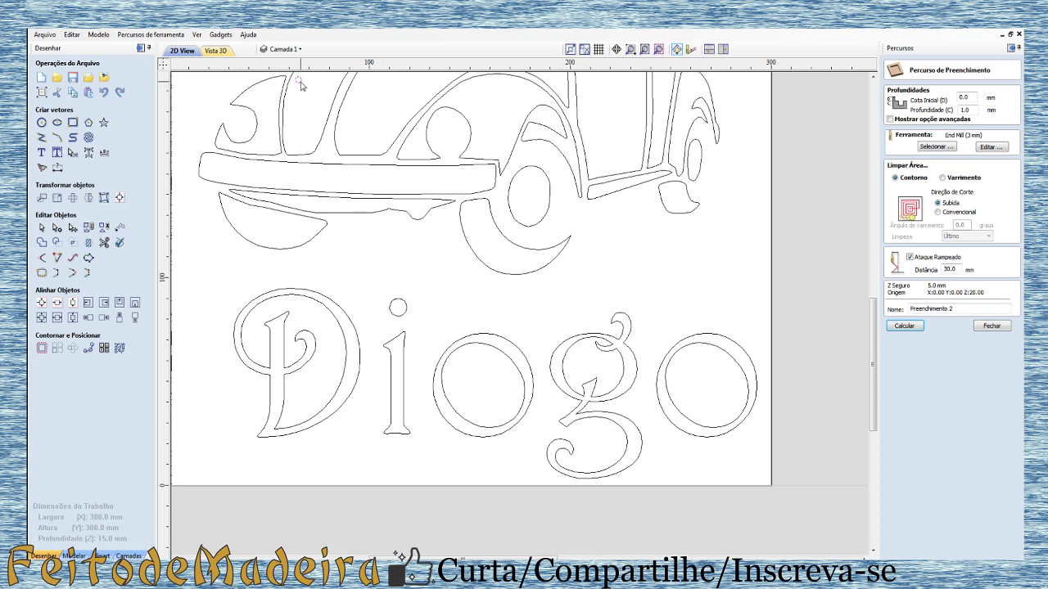
{"action": "left_click", "coordinate": [299, 80]}
Drag the 3 mm circle into the narrow pointed tip of the car's bumper.
{"action": "left_click_drag", "start_coordinate": [301, 80], "coordinate": [427, 207]}
{"action": "scroll", "coordinate": [427, 207], "scroll_direction": "up", "scroll_amount": 4}
{"action": "scroll", "coordinate": [446, 210], "scroll_direction": "up", "scroll_amount": 3}
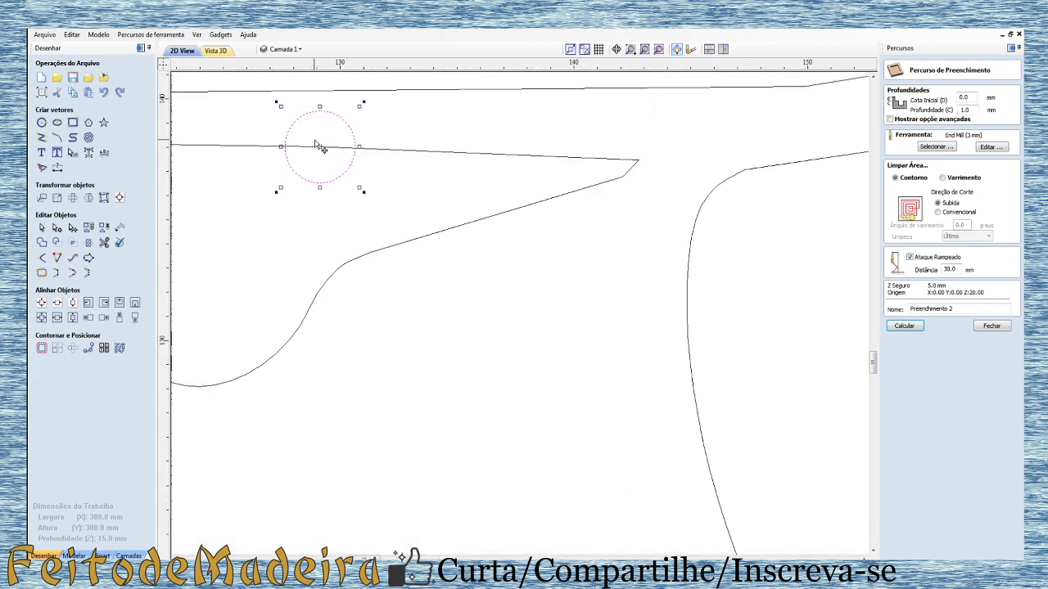
{"action": "mouse_move", "coordinate": [319, 146]}
{"action": "left_mouse_down"}
{"action": "mouse_move", "coordinate": [423, 196]}
{"action": "mouse_move", "coordinate": [462, 188]}
{"action": "left_mouse_up"}
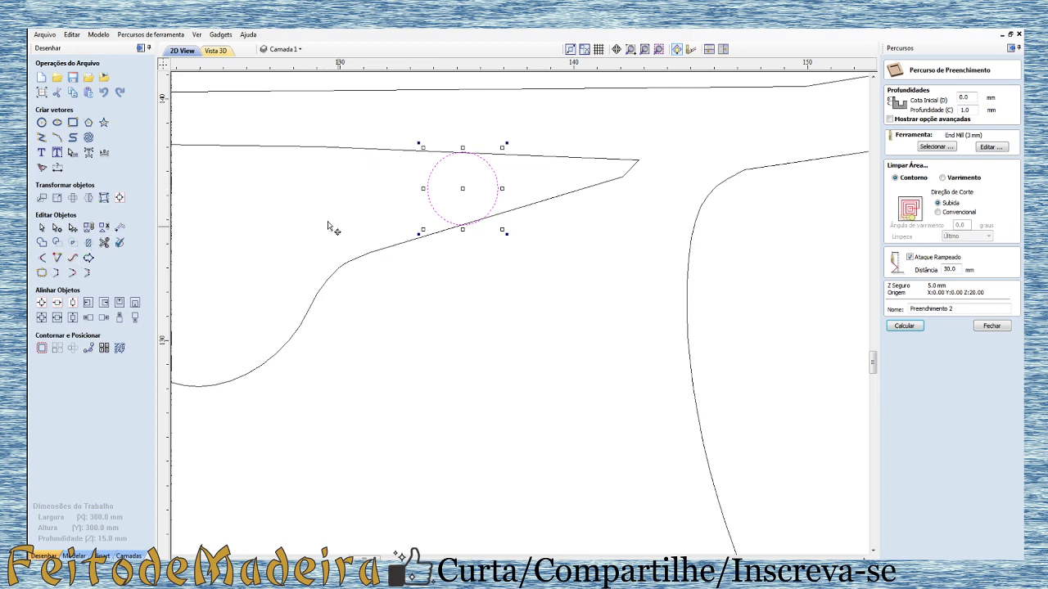
Fine-tune the circle's position with arrow nudges until it touches both bumper edges.
{"action": "scroll", "coordinate": [554, 252], "scroll_direction": "down", "scroll_amount": 2}
{"action": "scroll", "coordinate": [524, 210], "scroll_direction": "up", "scroll_amount": 1}
{"action": "scroll", "coordinate": [493, 261], "scroll_direction": "up", "scroll_amount": 1}
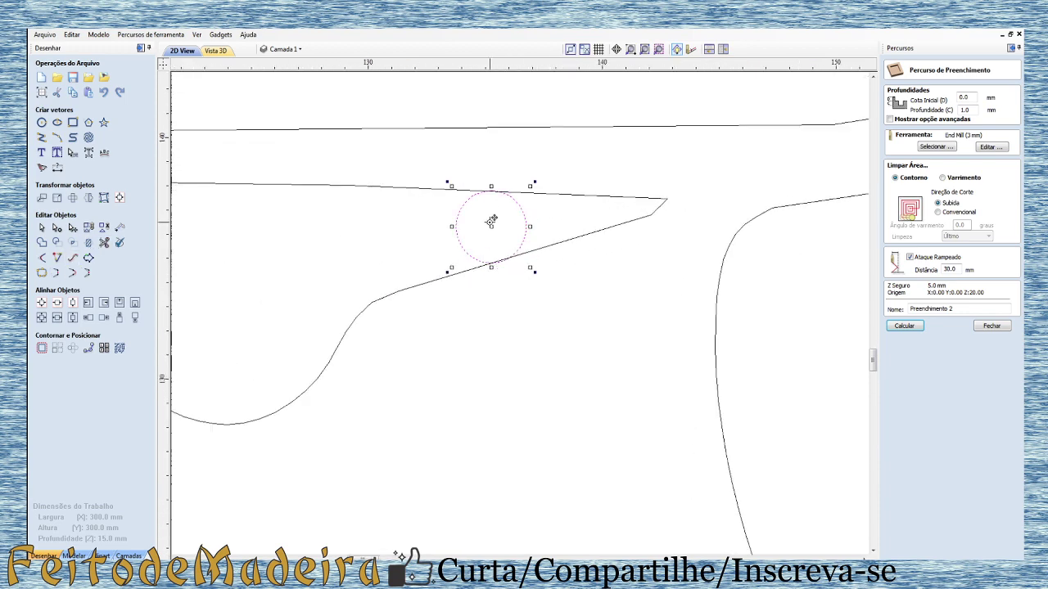
{"action": "key", "text": "Left"}
{"action": "key", "text": "Left"}
{"action": "key", "text": "Left"}
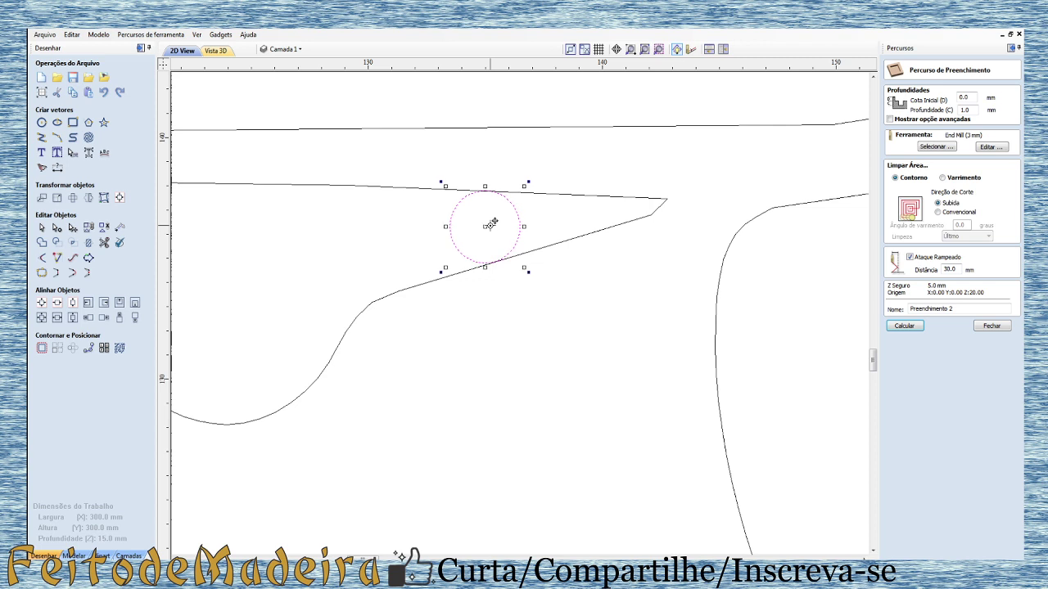
{"action": "key", "text": "Right"}
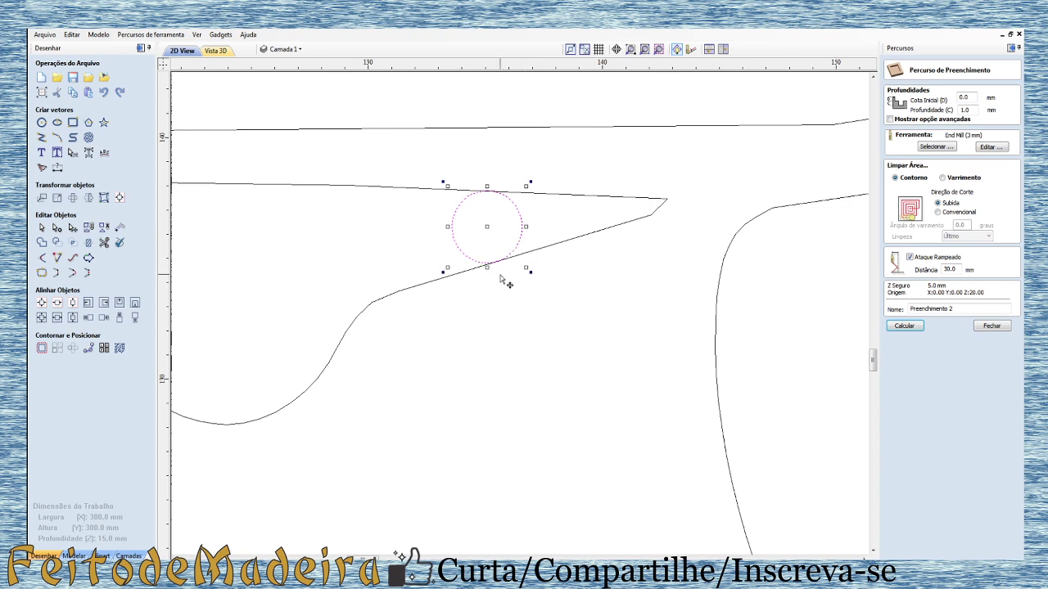
{"action": "scroll", "coordinate": [514, 245], "scroll_direction": "down", "scroll_amount": 1}
{"action": "scroll", "coordinate": [568, 286], "scroll_direction": "down", "scroll_amount": 1}
{"action": "scroll", "coordinate": [549, 313], "scroll_direction": "up", "scroll_amount": 1}
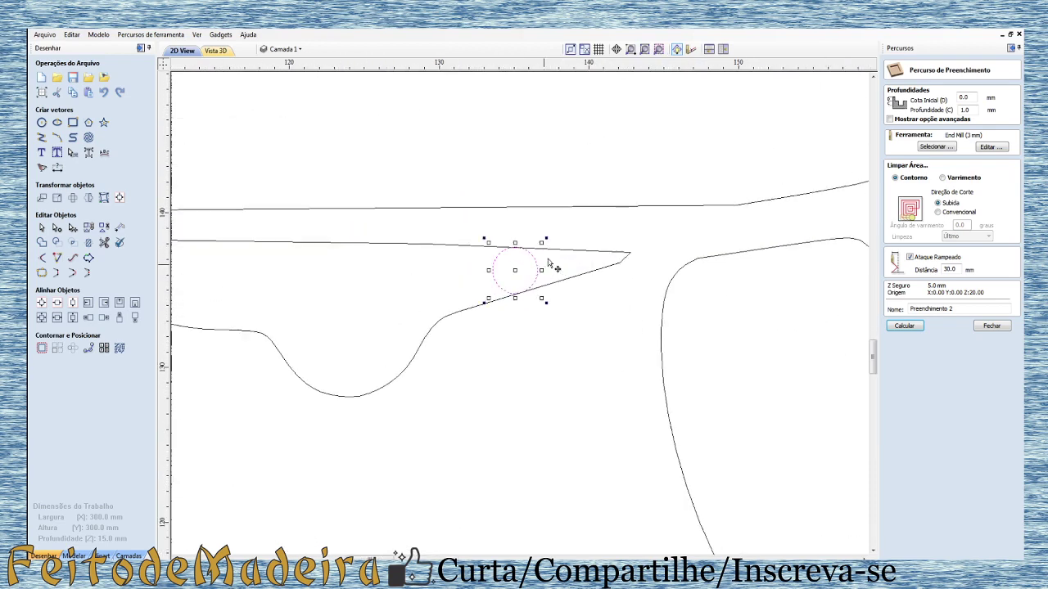
{"action": "scroll", "coordinate": [549, 263], "scroll_direction": "up", "scroll_amount": 2}
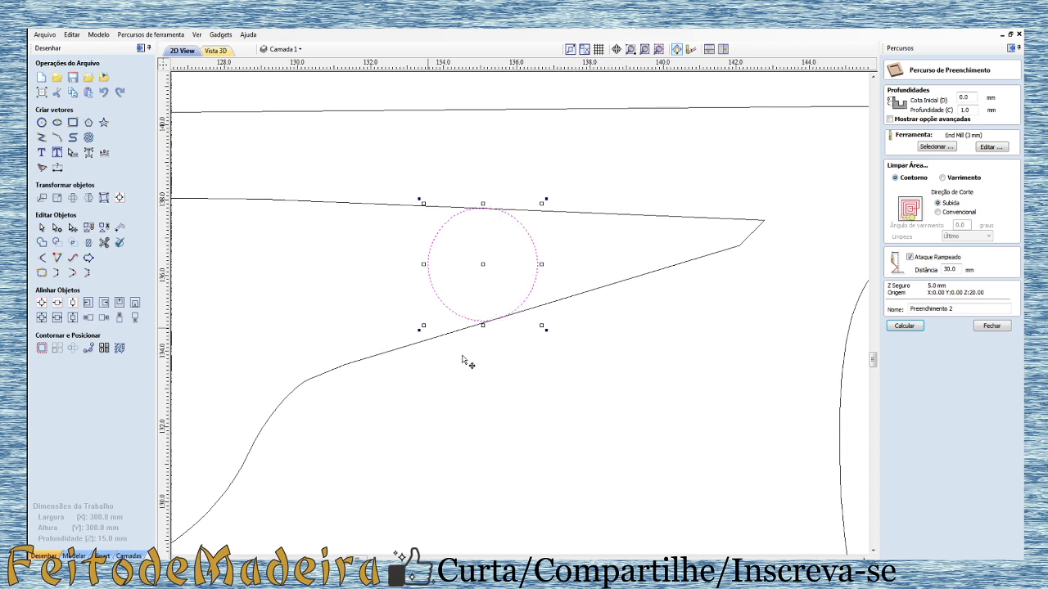
Interactively trim off the bumper's pointed tail and the circle's inner arc.
{"action": "left_click", "coordinate": [120, 241]}
{"action": "left_click", "coordinate": [584, 219]}
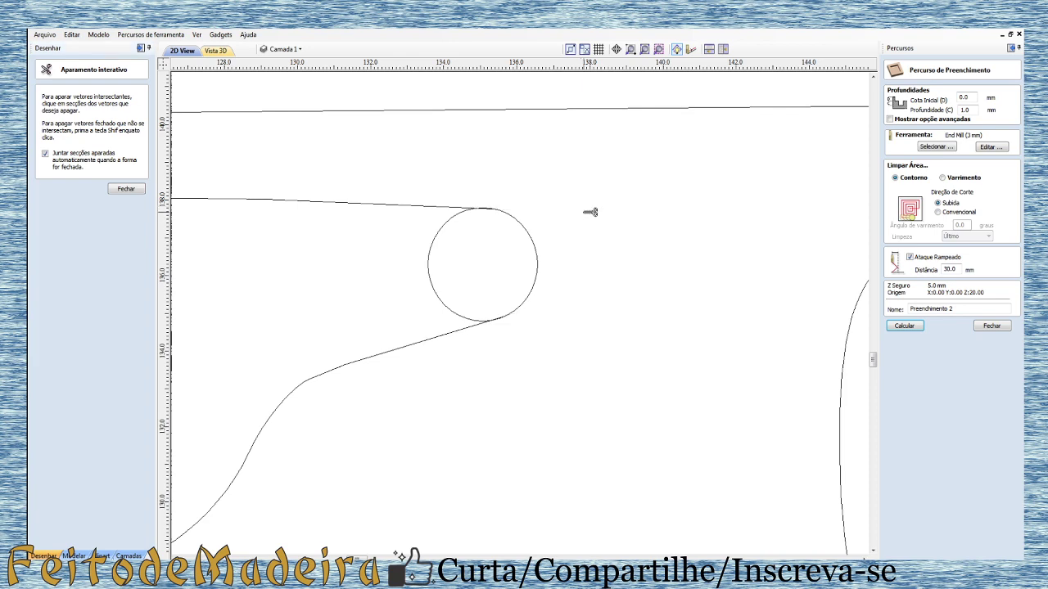
{"action": "left_click", "coordinate": [431, 278]}
{"action": "scroll", "coordinate": [613, 415], "scroll_direction": "down", "scroll_amount": 3}
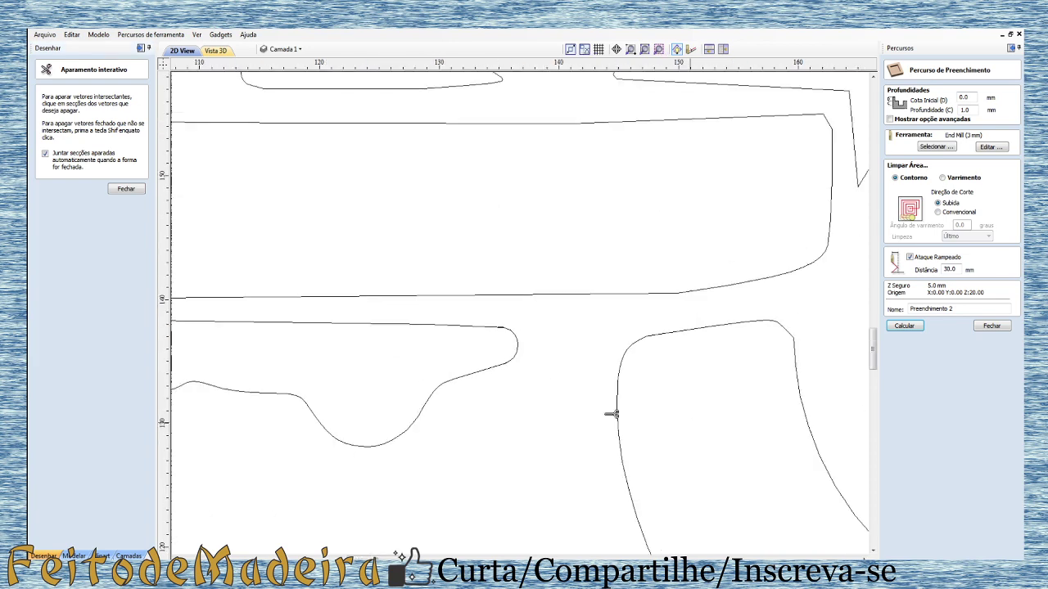
{"action": "scroll", "coordinate": [772, 357], "scroll_direction": "down", "scroll_amount": 3}
{"action": "scroll", "coordinate": [739, 393], "scroll_direction": "down", "scroll_amount": 3}
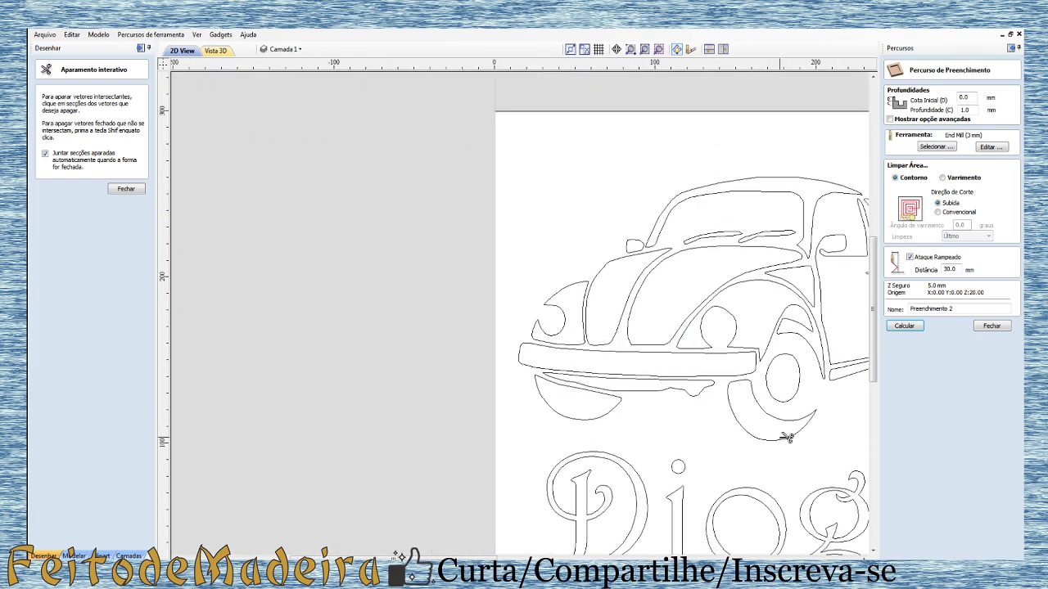
{"action": "scroll", "coordinate": [770, 433], "scroll_direction": "up", "scroll_amount": 3}
{"action": "scroll", "coordinate": [697, 402], "scroll_direction": "up", "scroll_amount": 2}
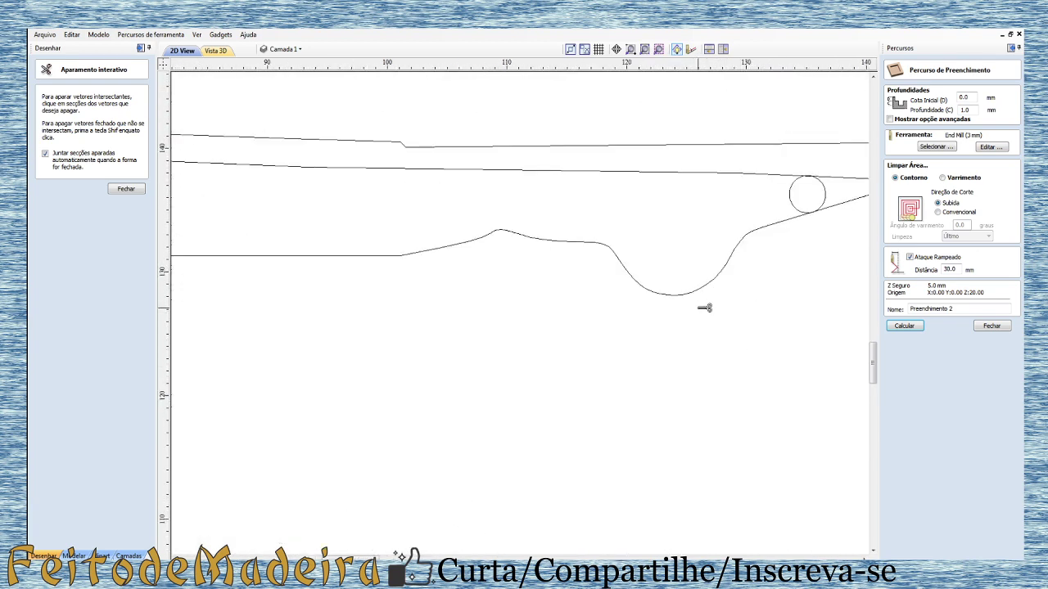
{"action": "scroll", "coordinate": [703, 295], "scroll_direction": "down", "scroll_amount": 3}
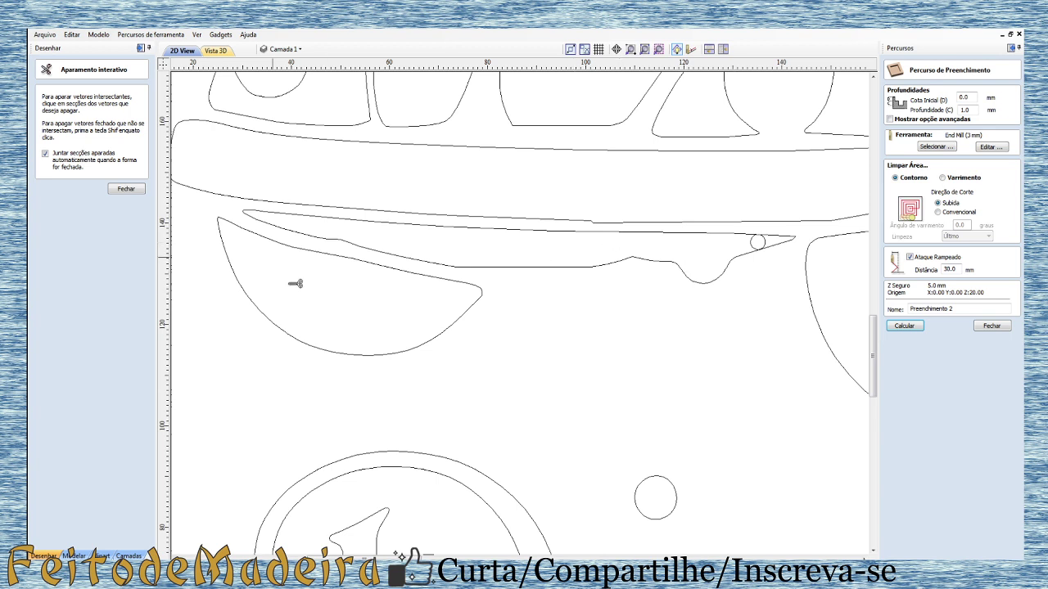
{"action": "left_click", "coordinate": [125, 188]}
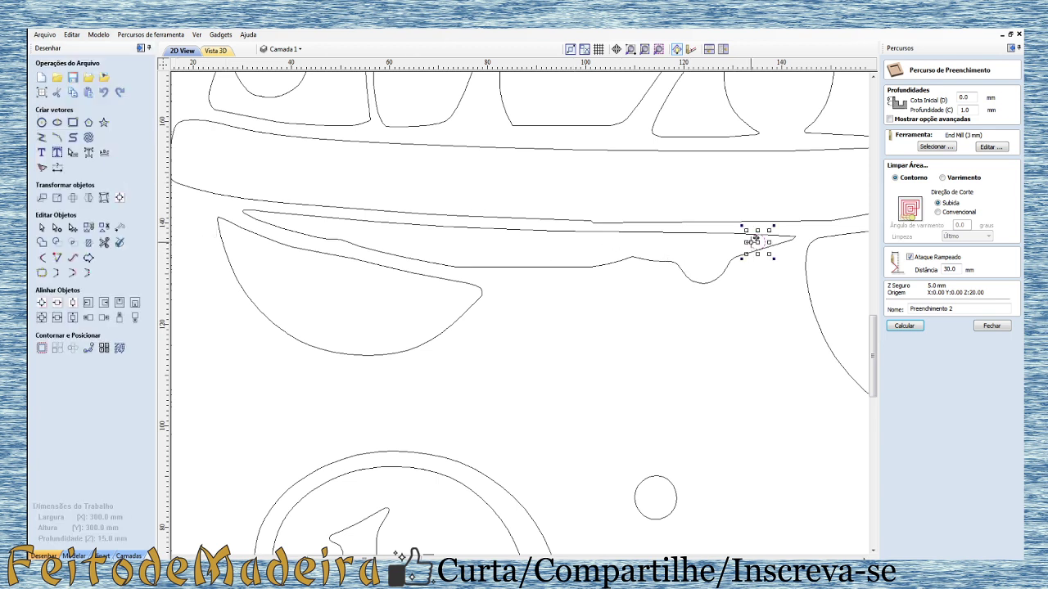
{"action": "scroll", "coordinate": [680, 368], "scroll_direction": "down", "scroll_amount": 3}
Keep the 3 mm tool, select all car and Diogo vectors, and calculate the pocket toolpath.
{"action": "scroll", "coordinate": [675, 372], "scroll_direction": "down", "scroll_amount": 1}
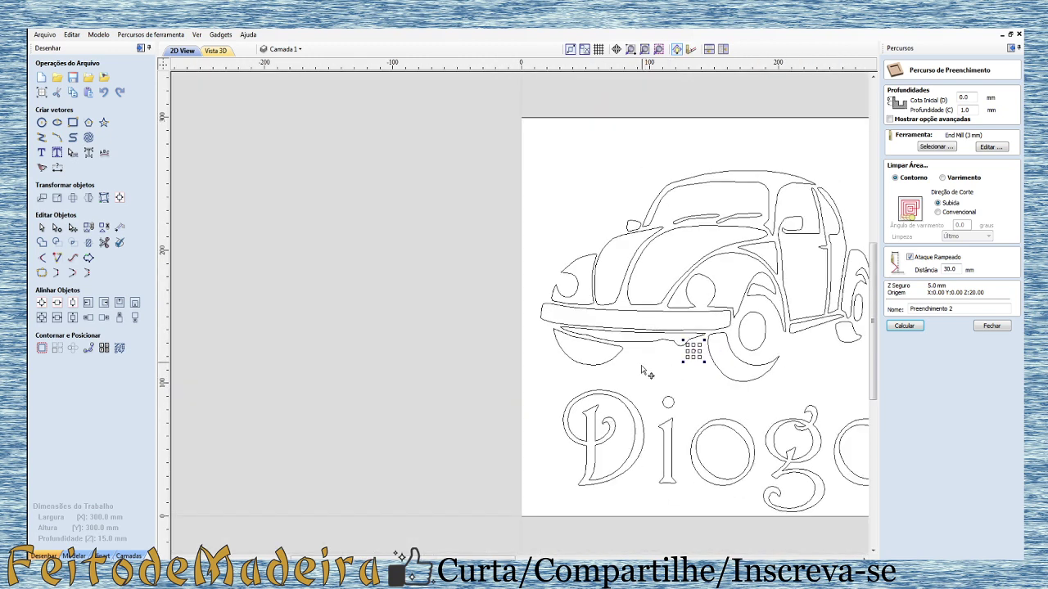
{"action": "scroll", "coordinate": [687, 377], "scroll_direction": "down", "scroll_amount": 2}
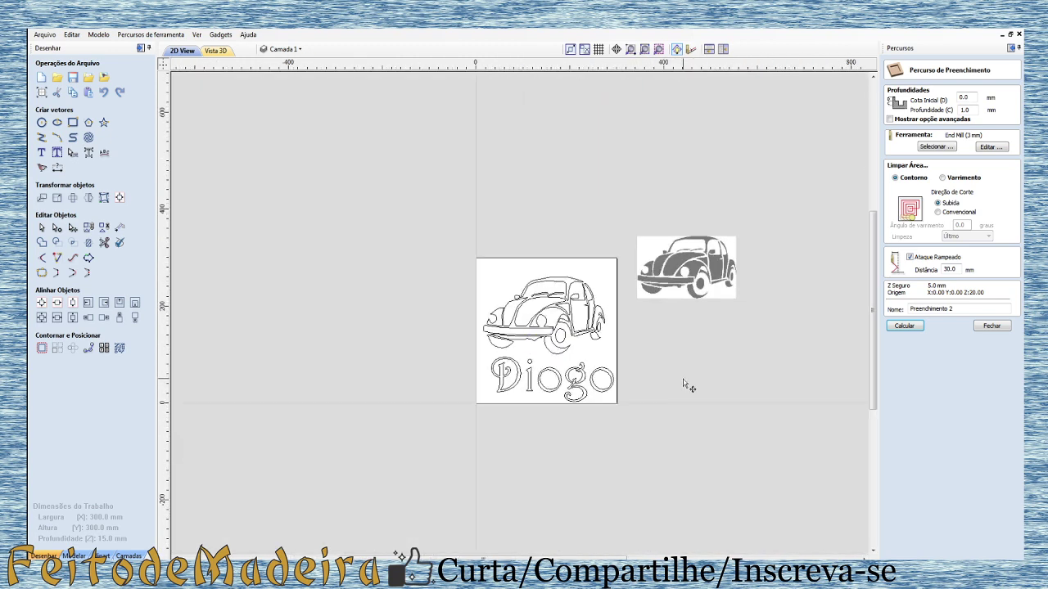
{"action": "scroll", "coordinate": [592, 319], "scroll_direction": "up", "scroll_amount": 3}
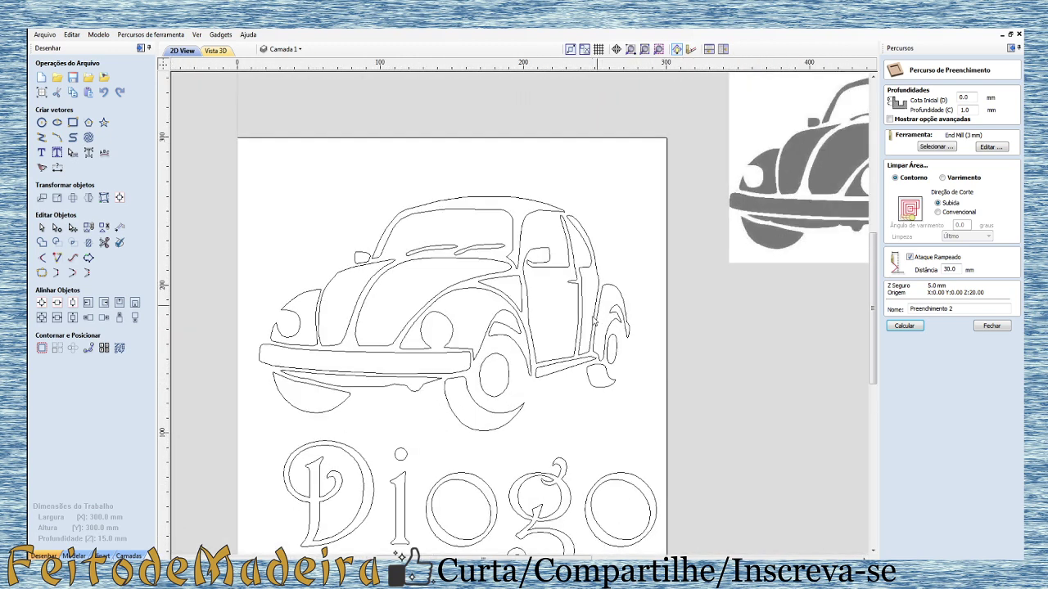
{"action": "left_click", "coordinate": [658, 49]}
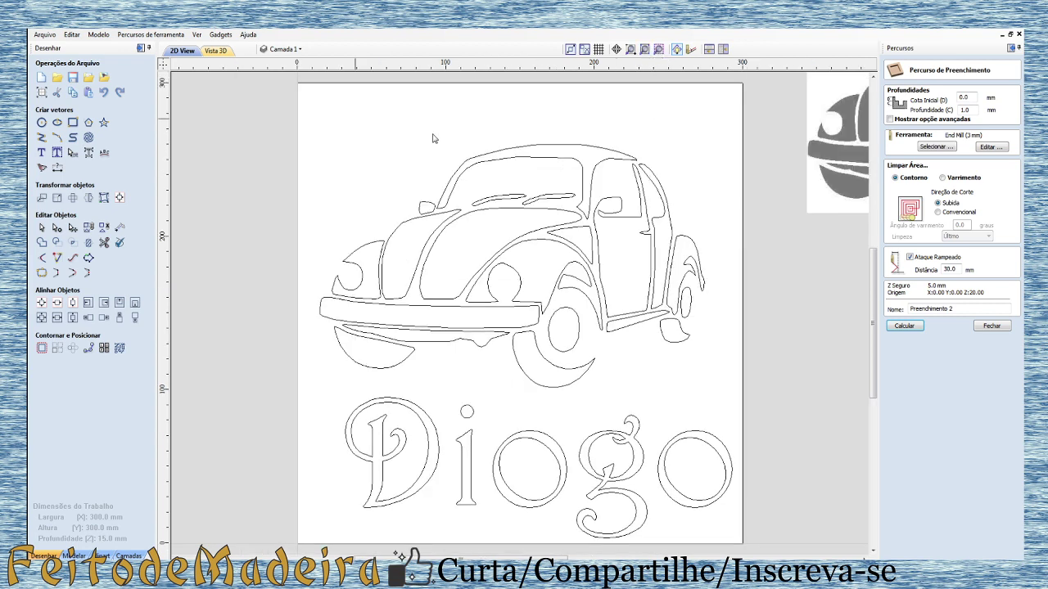
{"action": "left_click", "coordinate": [989, 147]}
{"action": "type", "text": "3"}
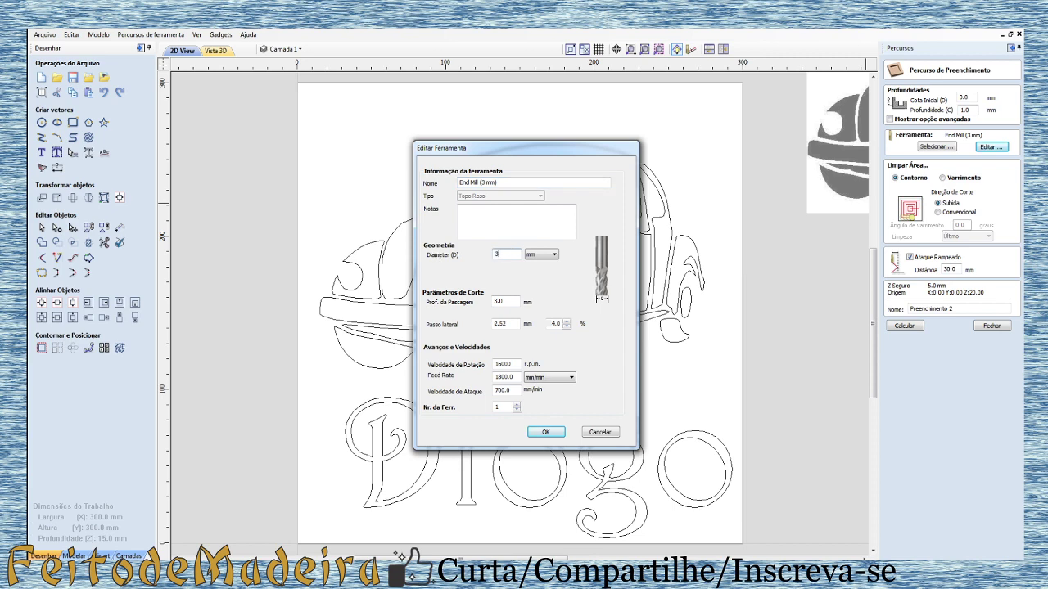
{"action": "left_click", "coordinate": [544, 432]}
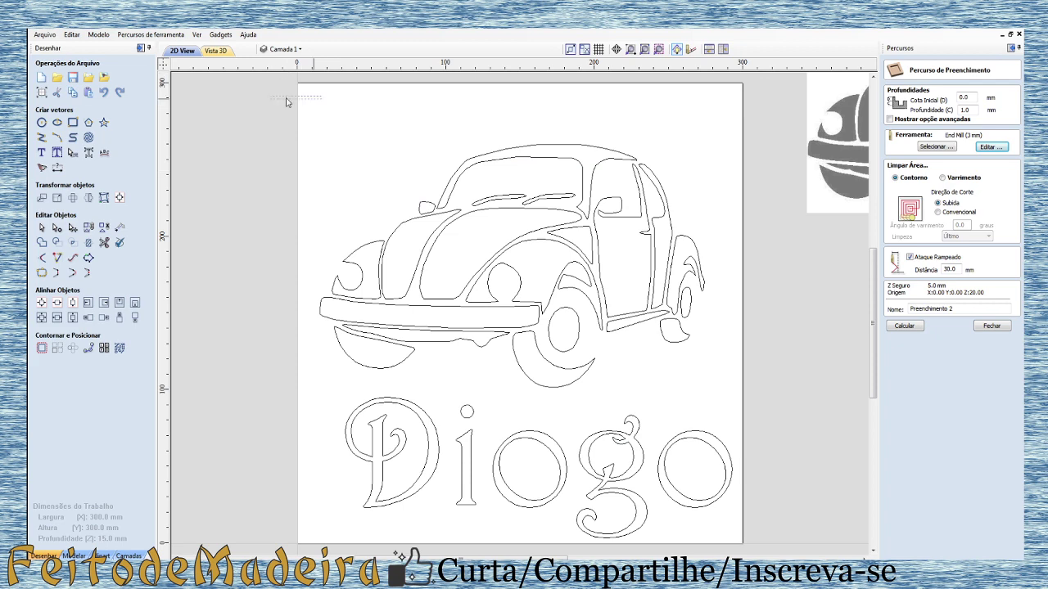
{"action": "mouse_move", "coordinate": [271, 96]}
{"action": "left_mouse_down"}
{"action": "mouse_move", "coordinate": [760, 565]}
{"action": "mouse_move", "coordinate": [753, 551]}
{"action": "left_mouse_up"}
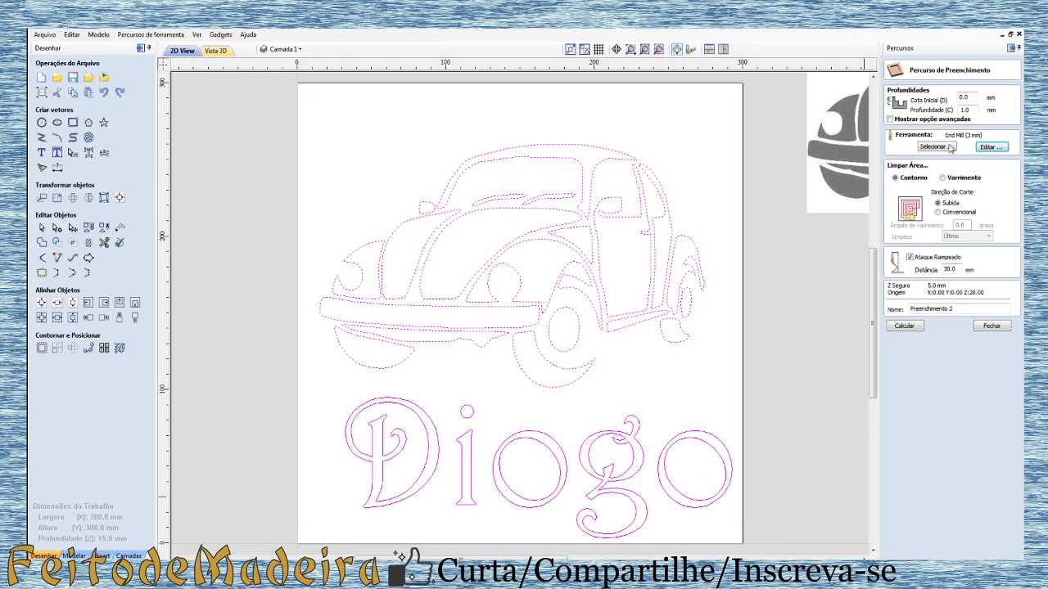
{"action": "left_click", "coordinate": [900, 326]}
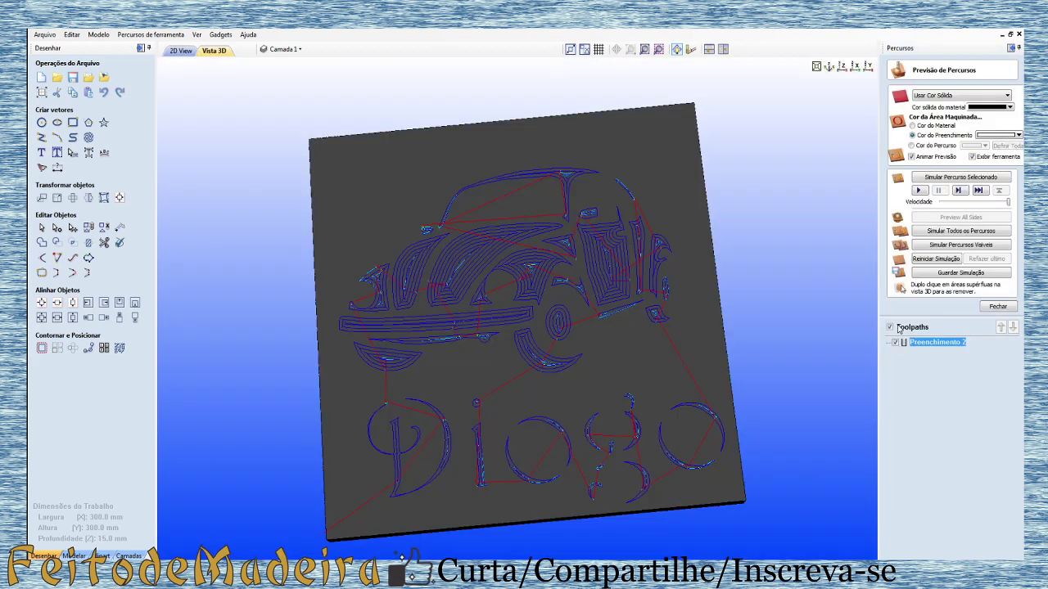
Simulate the pocket carving in 3D, then reopen Preenchimento 2 for editing.
{"action": "left_click", "coordinate": [917, 190]}
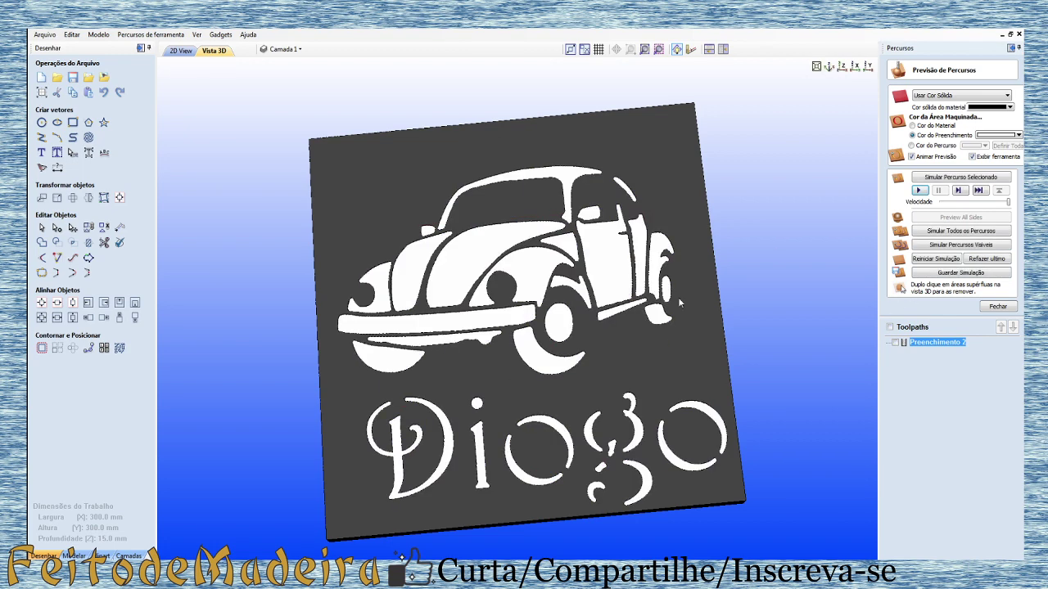
{"action": "left_click_drag", "start_coordinate": [632, 366], "coordinate": [662, 368]}
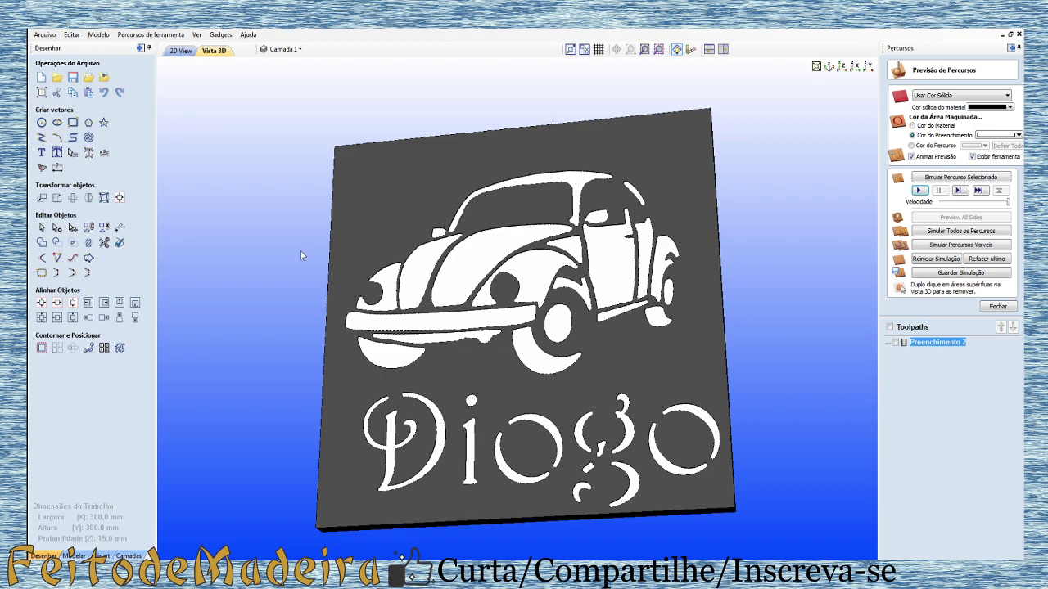
{"action": "double_click", "coordinate": [935, 342]}
{"action": "left_click", "coordinate": [968, 109]}
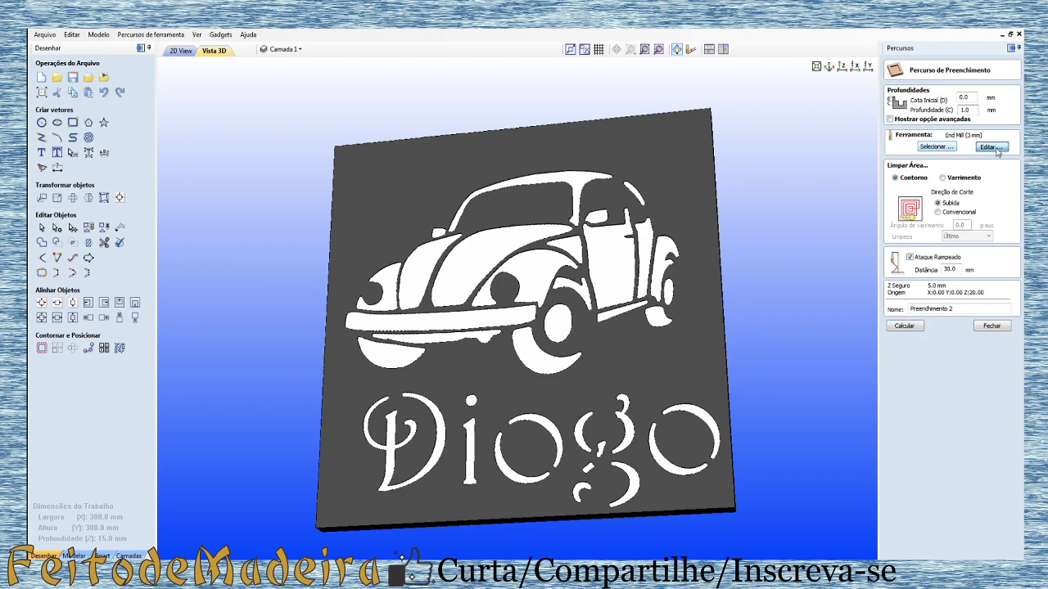
Change the Preenchimento 2 tool diameter to 2 mm, then recalculate and re-simulate.
{"action": "left_click", "coordinate": [990, 146]}
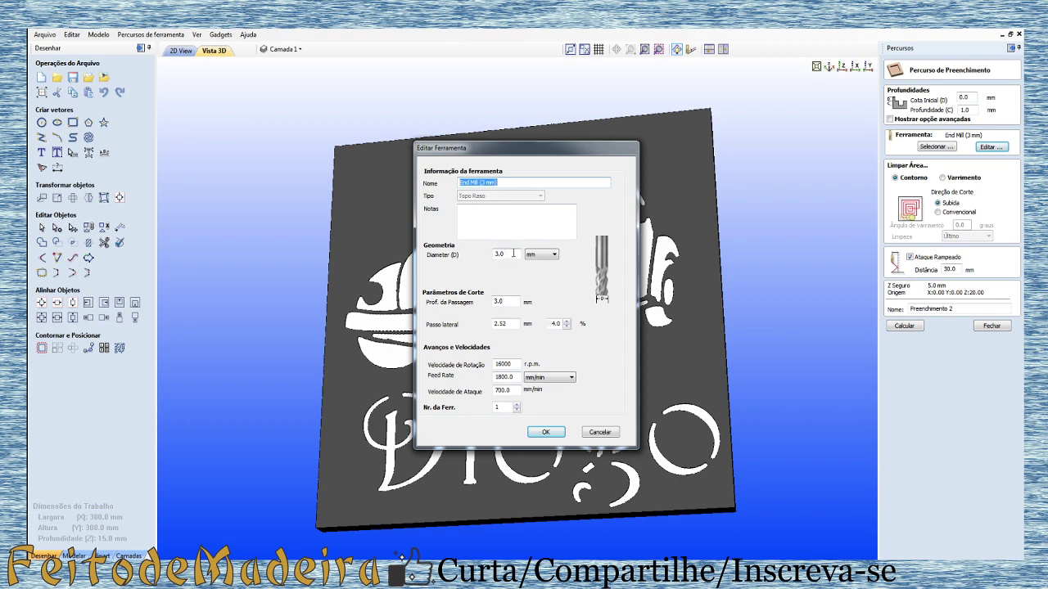
{"action": "double_click", "coordinate": [501, 254]}
{"action": "type", "text": "2"}
{"action": "left_click", "coordinate": [545, 431]}
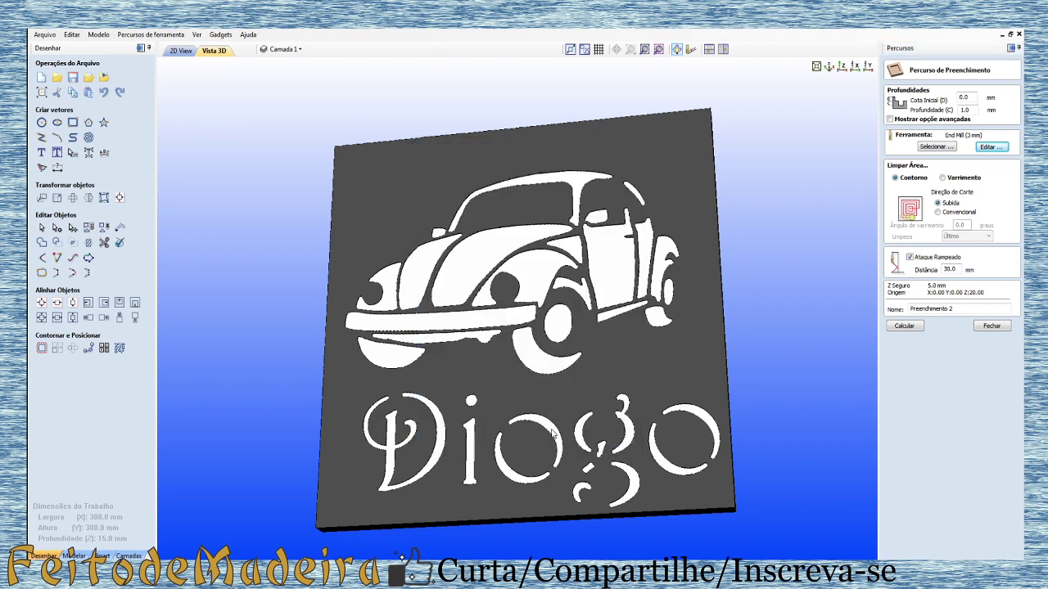
{"action": "left_click", "coordinate": [909, 328]}
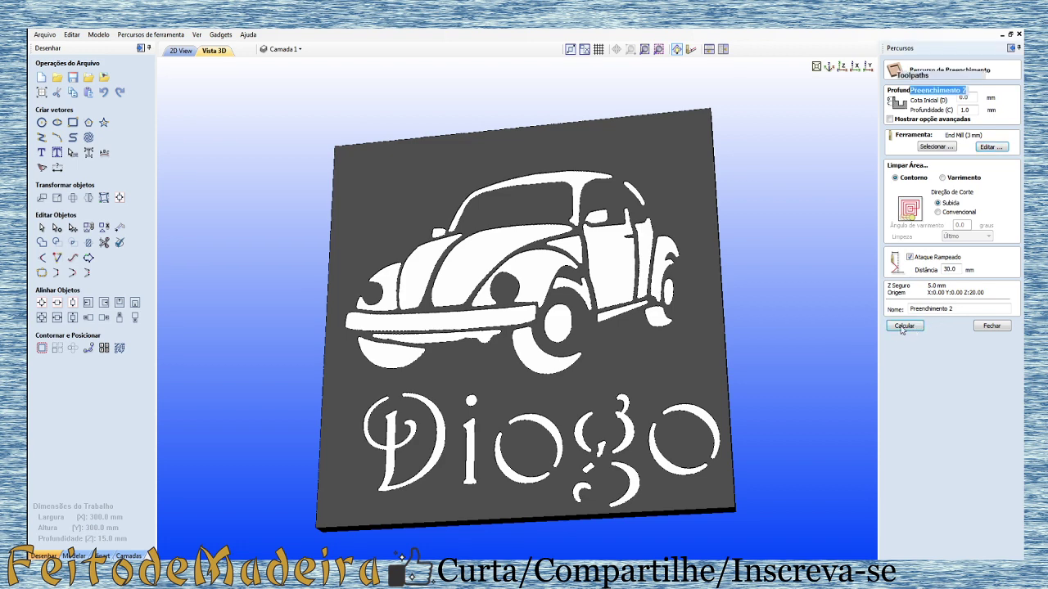
{"action": "left_click", "coordinate": [916, 190]}
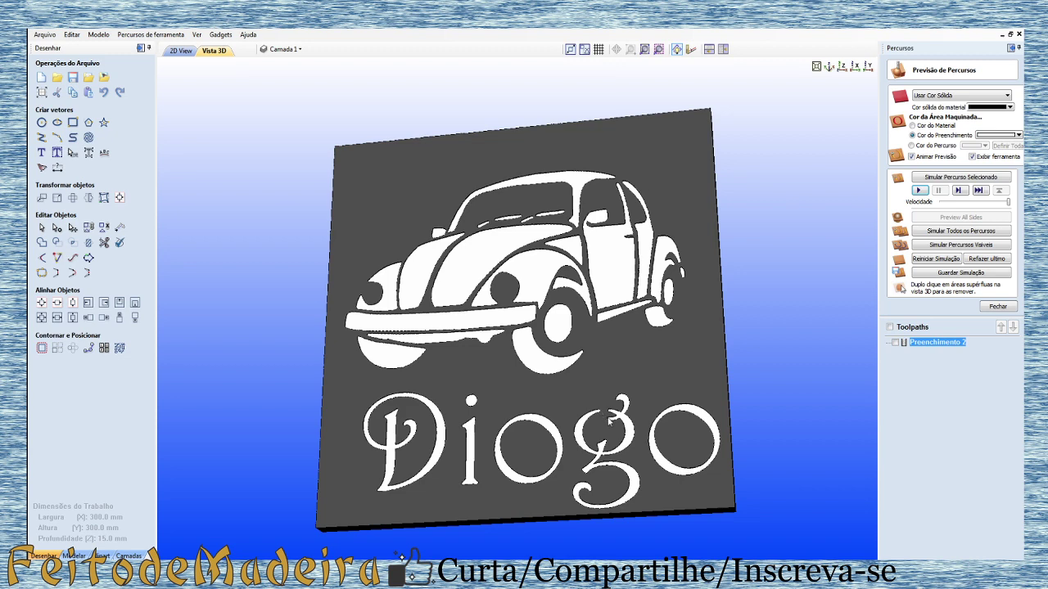
Recalculate Preenchimento 2 with a 1 mm tool diameter and simulate the carving.
{"action": "double_click", "coordinate": [928, 342]}
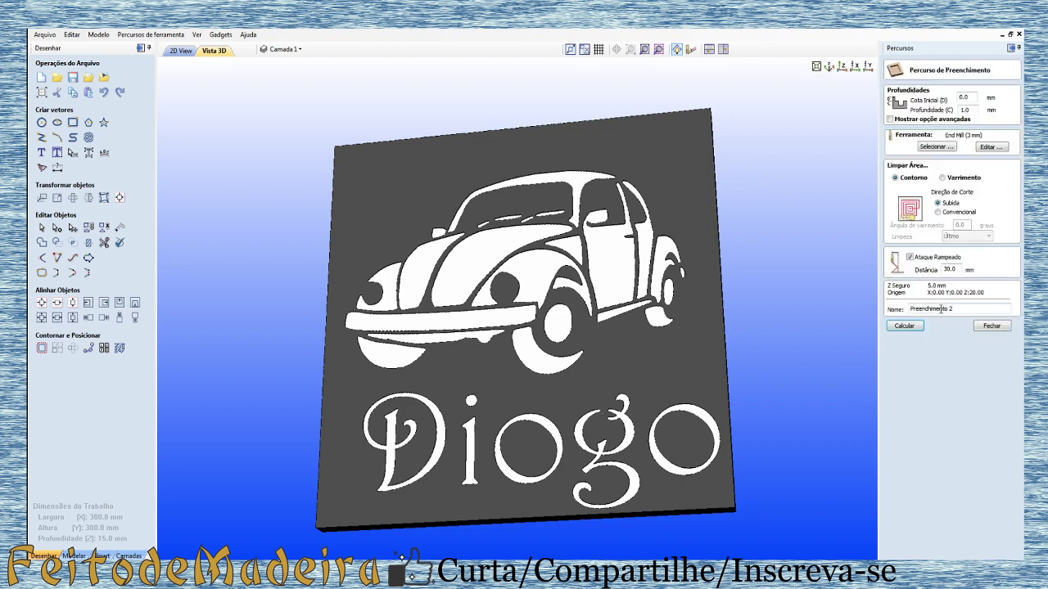
{"action": "left_click", "coordinate": [988, 146]}
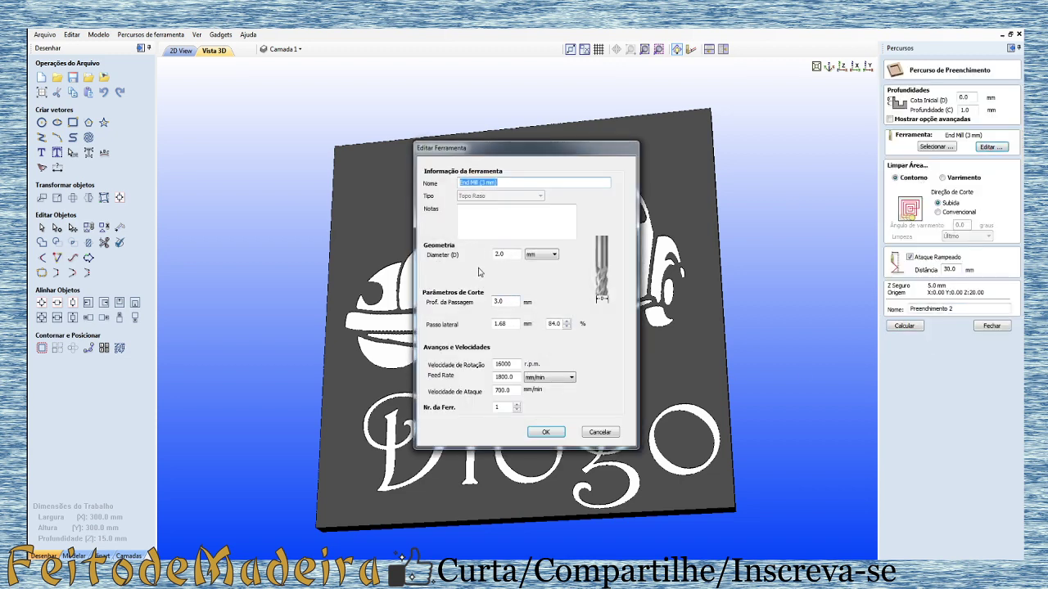
{"action": "key", "text": "Tab"}
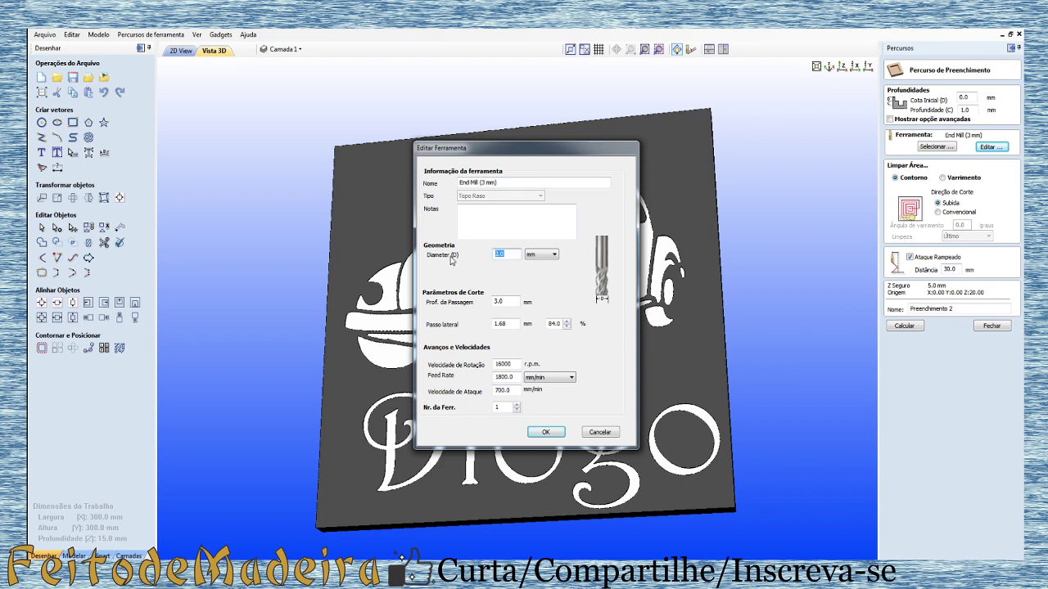
{"action": "type", "text": "1"}
{"action": "left_click", "coordinate": [545, 433]}
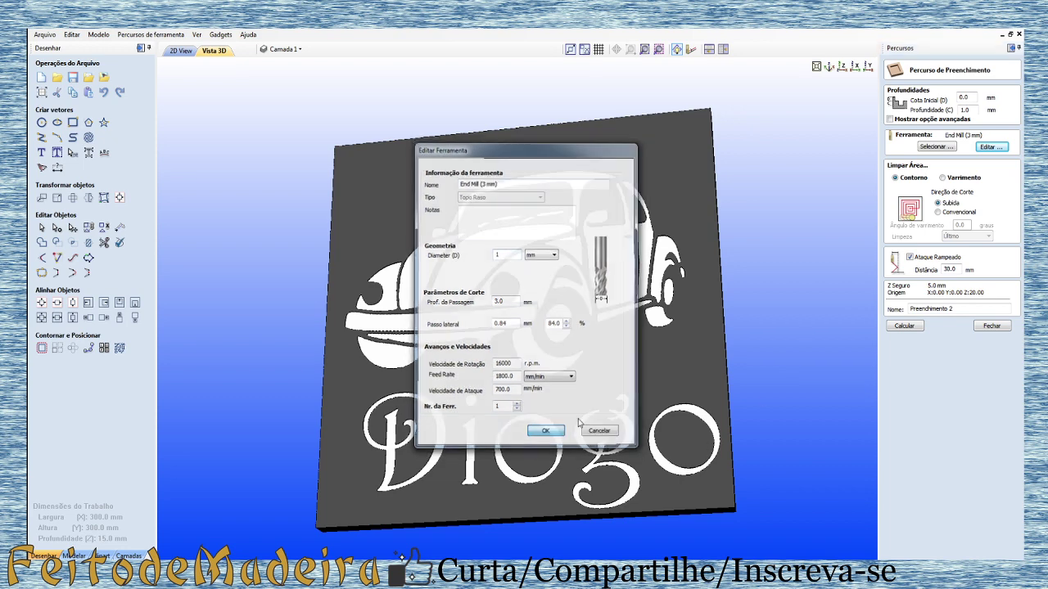
{"action": "left_click", "coordinate": [890, 327]}
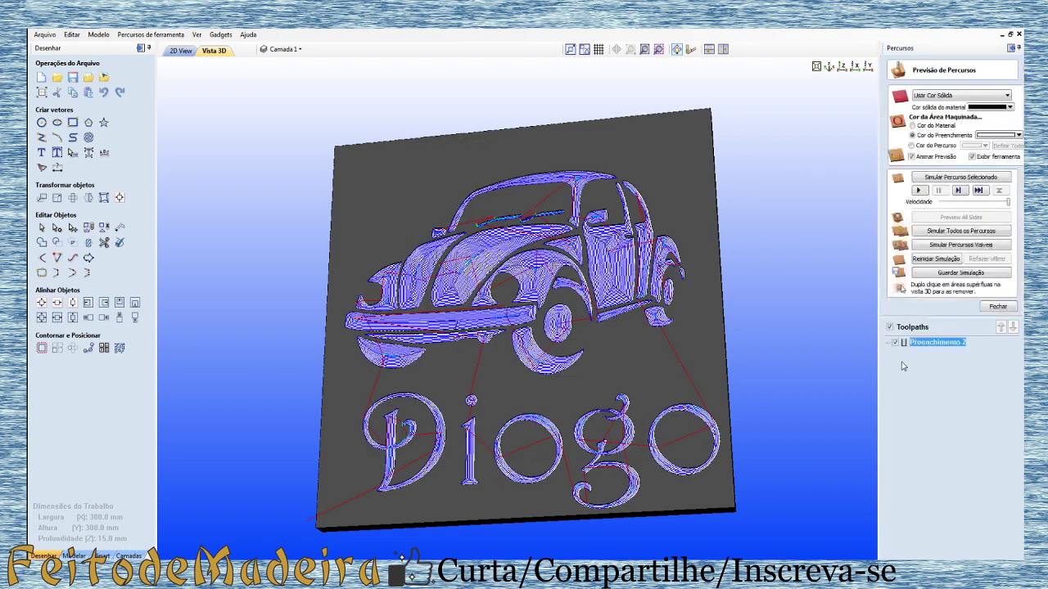
{"action": "left_click", "coordinate": [918, 190]}
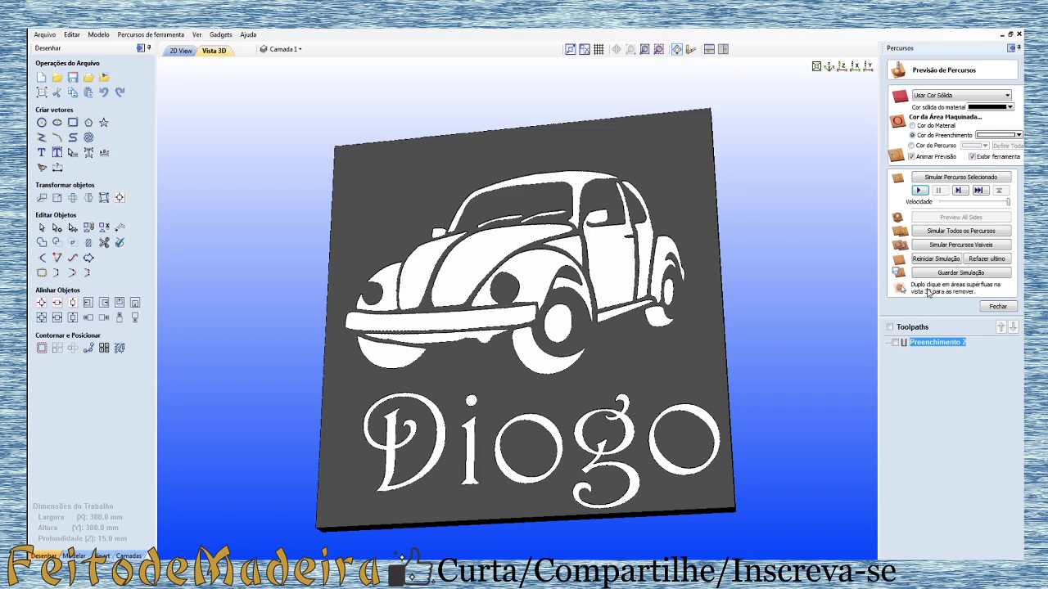
Reset the simulation to an uncarved block and close the toolpath preview.
{"action": "left_click", "coordinate": [992, 309]}
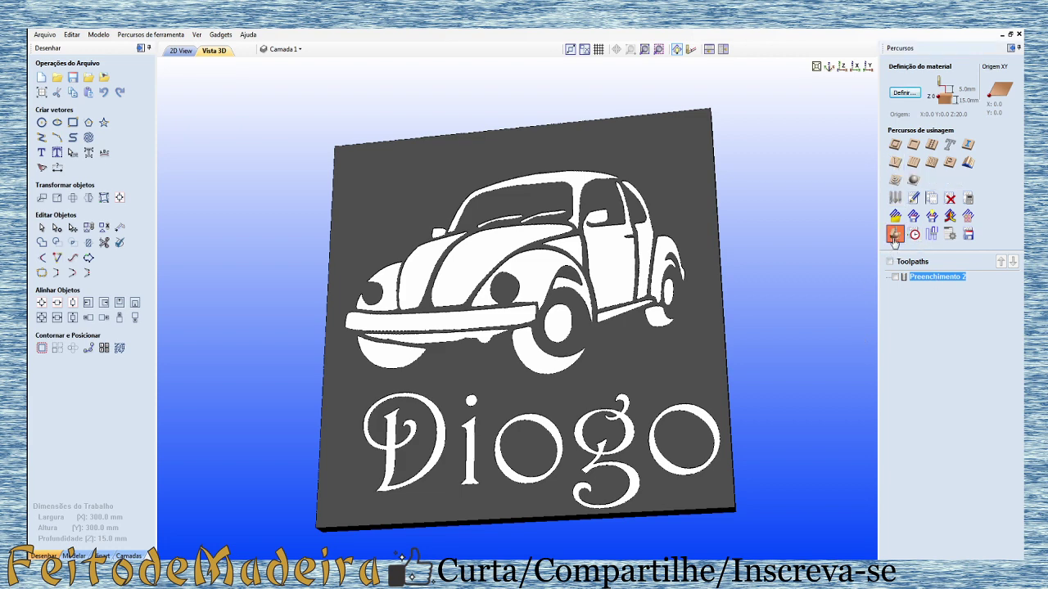
{"action": "left_click", "coordinate": [894, 234]}
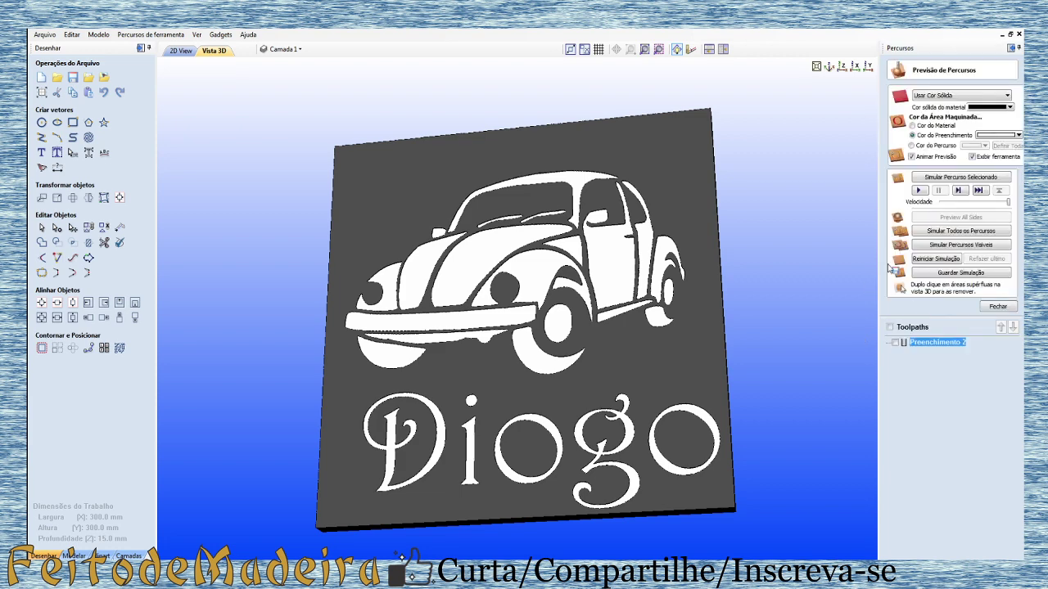
{"action": "left_click", "coordinate": [932, 258]}
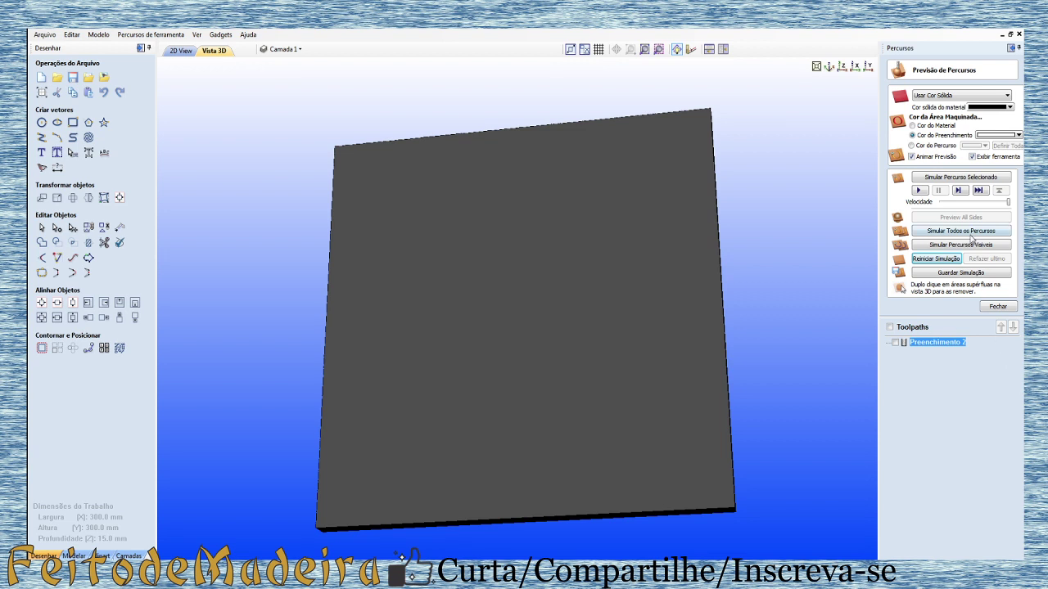
{"action": "left_click", "coordinate": [996, 307]}
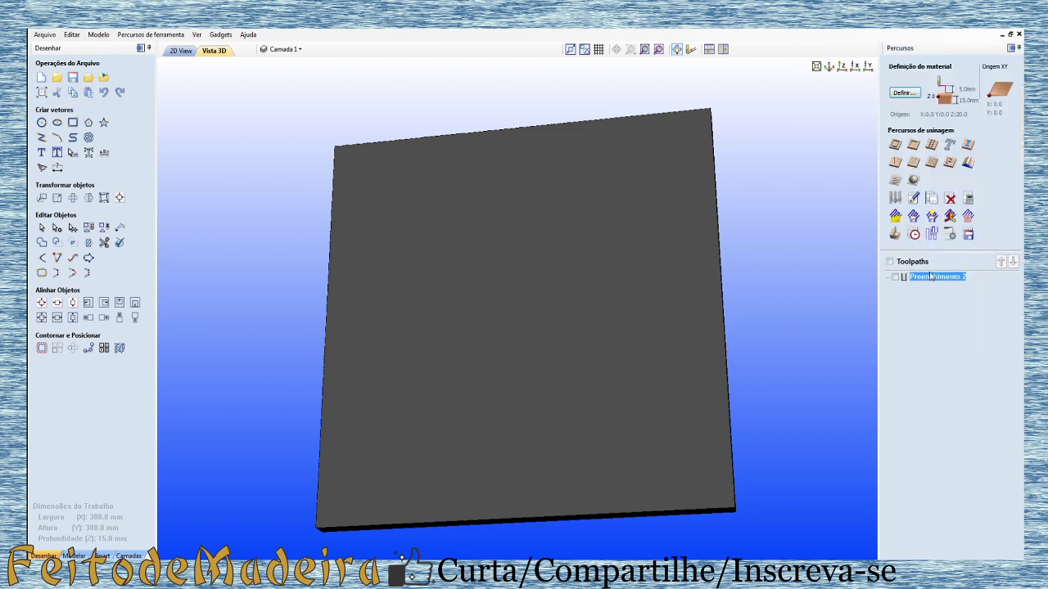
Start a V-carve toolpath in 2D view with flat depth enabled at 1 mm.
{"action": "left_click", "coordinate": [894, 164]}
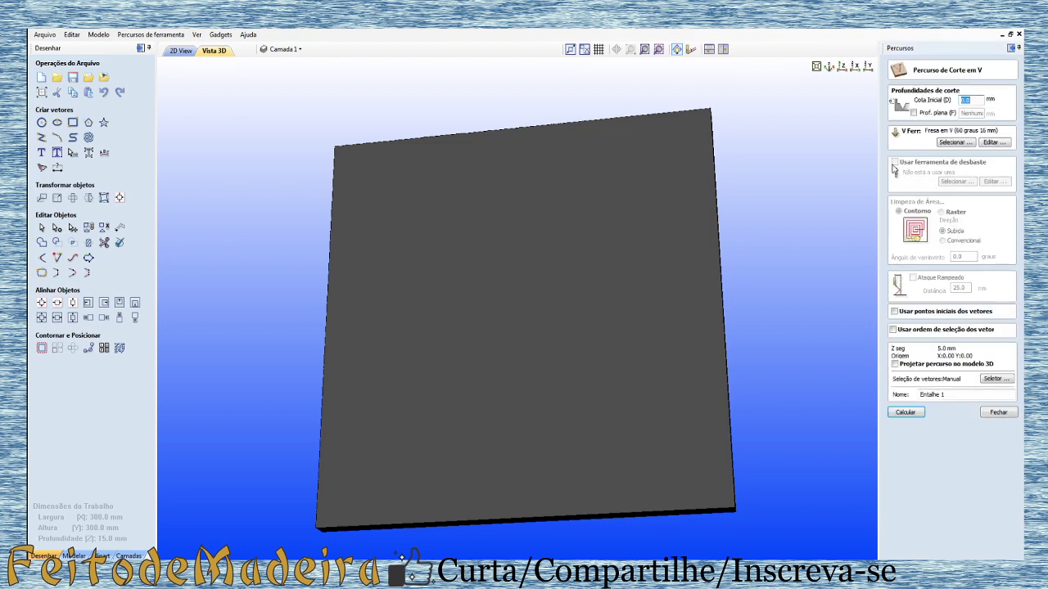
{"action": "left_click", "coordinate": [181, 51]}
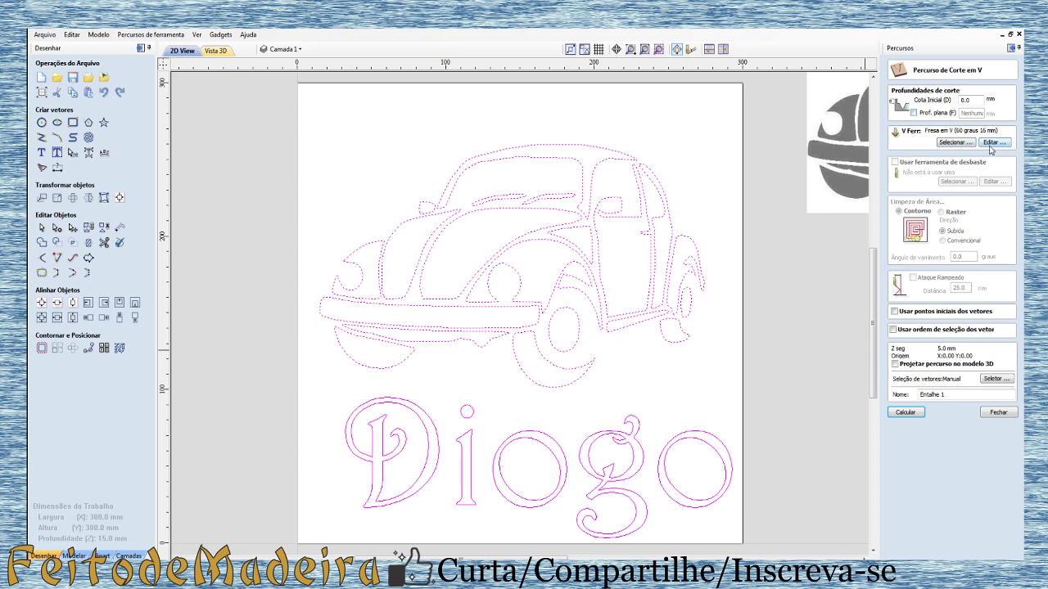
{"action": "left_click", "coordinate": [915, 113]}
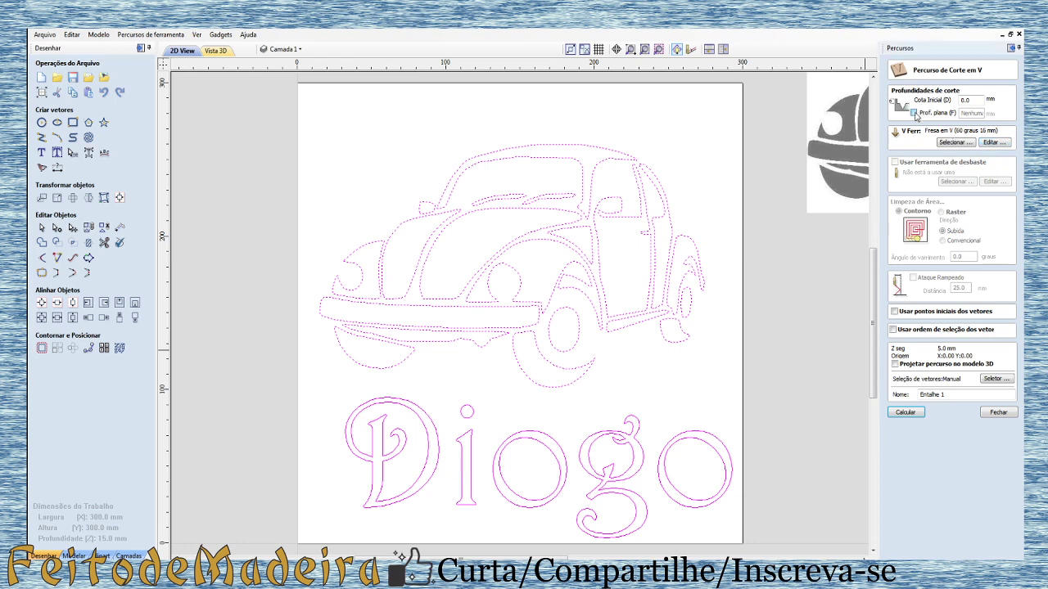
{"action": "double_click", "coordinate": [966, 113]}
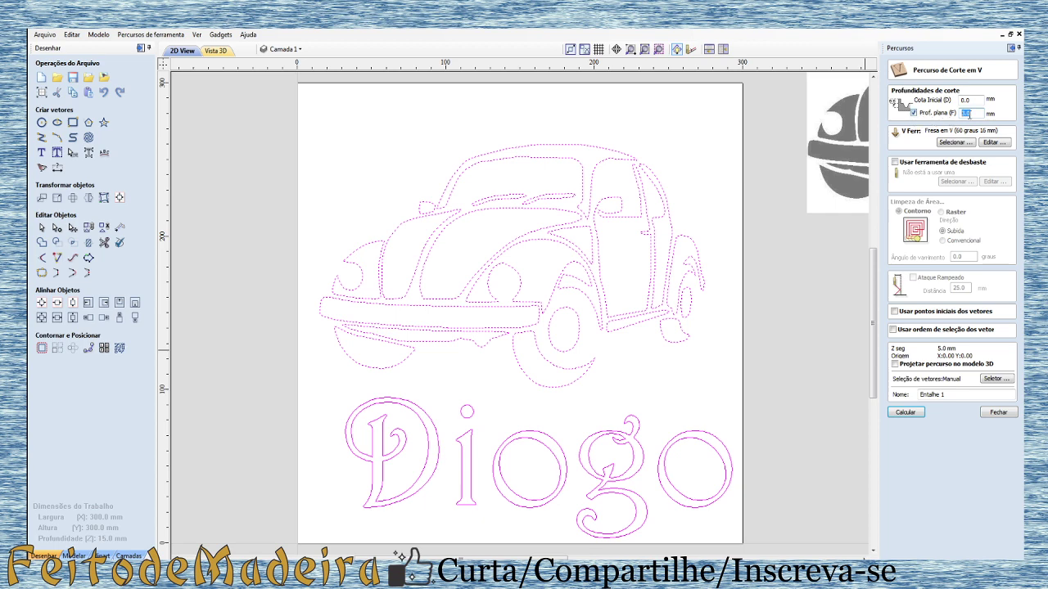
{"action": "type", "text": "1"}
Choose the 60° 10 mm V-bit as the V-carve tool.
{"action": "left_click", "coordinate": [954, 142]}
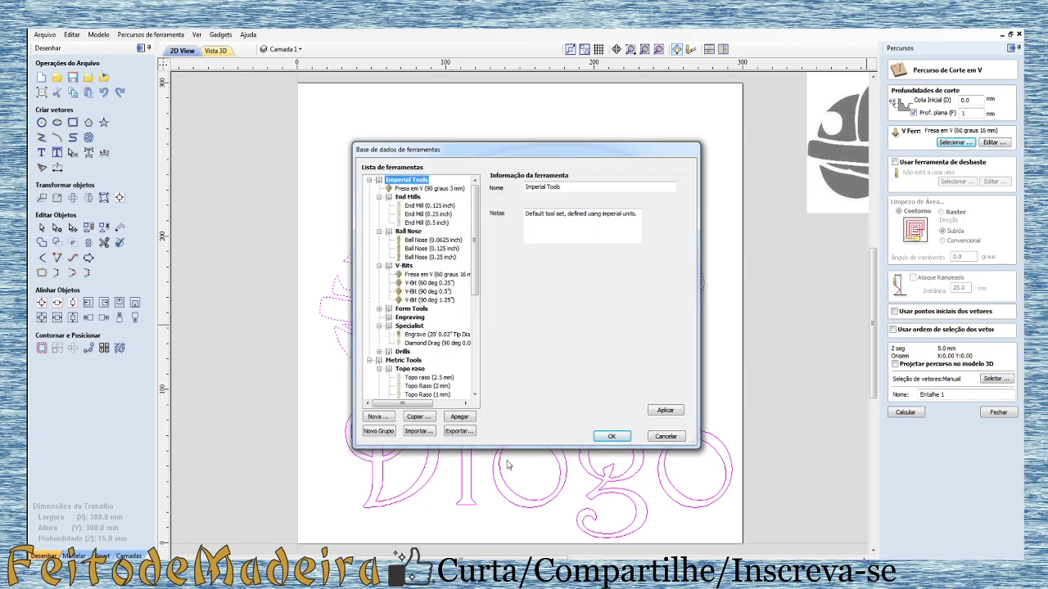
{"action": "left_click", "coordinate": [468, 276]}
{"action": "left_click", "coordinate": [468, 291]}
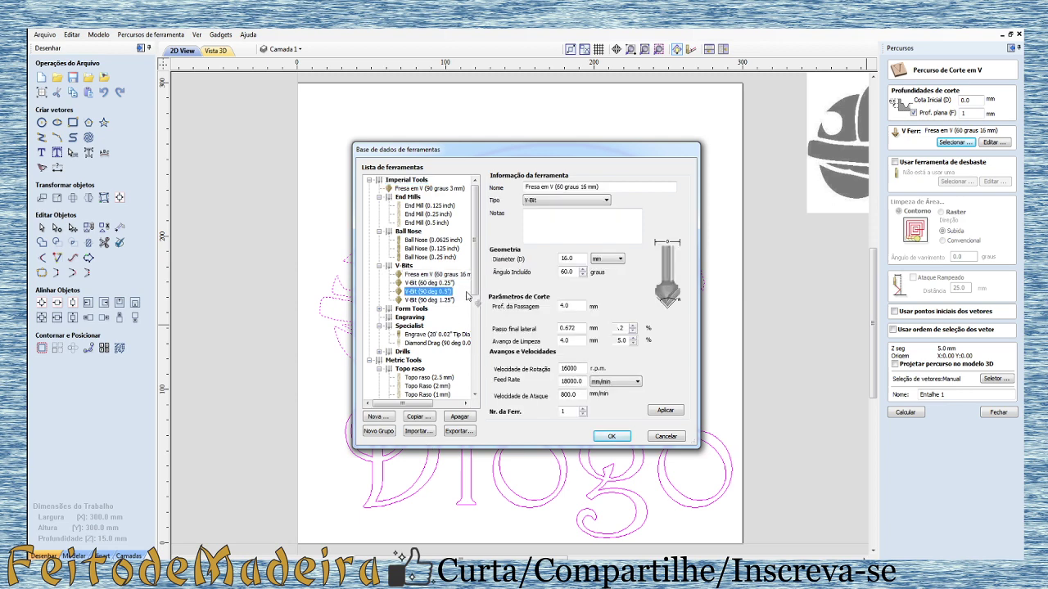
{"action": "left_click", "coordinate": [460, 275]}
{"action": "left_click_drag", "start_coordinate": [477, 288], "coordinate": [477, 367]}
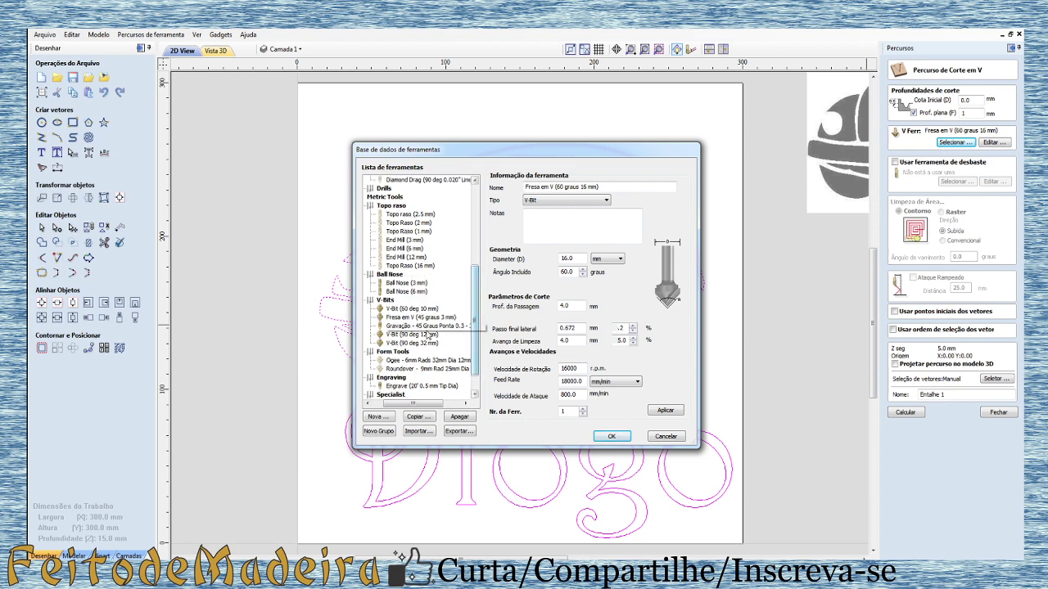
{"action": "double_click", "coordinate": [416, 309]}
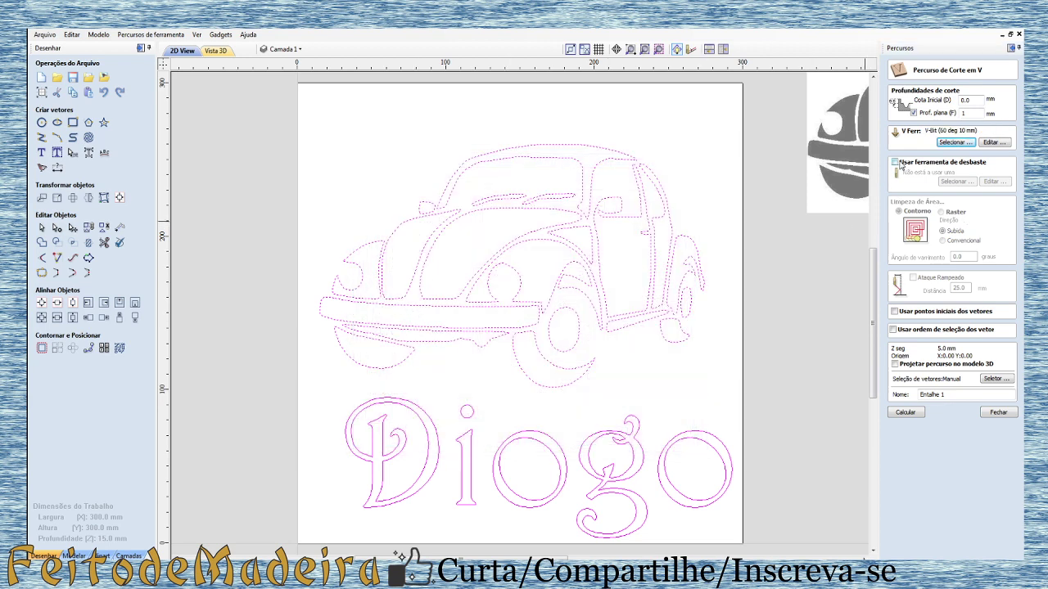
Enable a roughing tool and select the 3 mm end mill for clearing flat areas.
{"action": "left_click", "coordinate": [894, 163]}
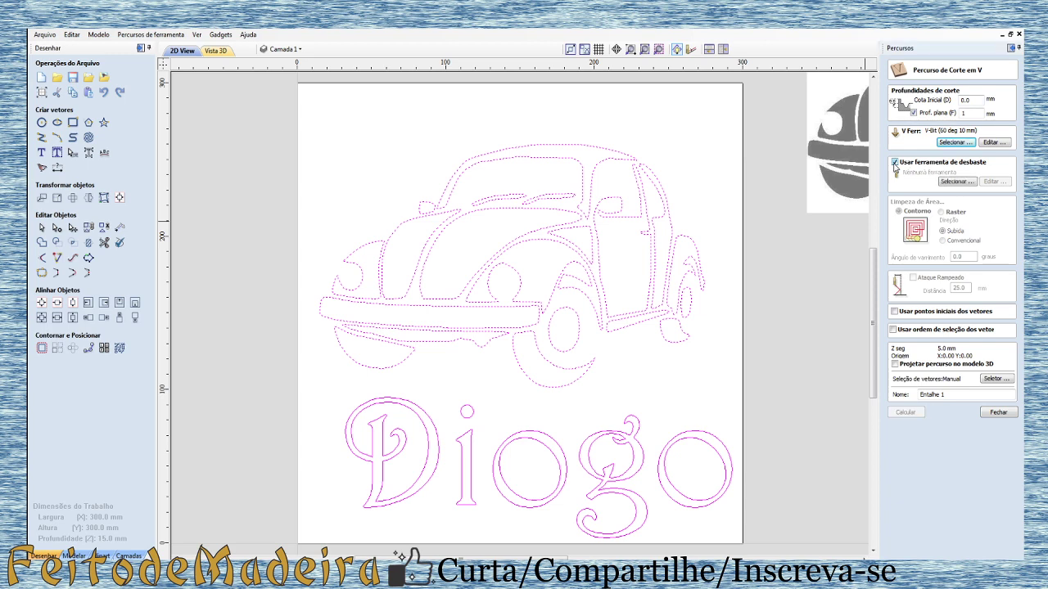
{"action": "left_click", "coordinate": [958, 184]}
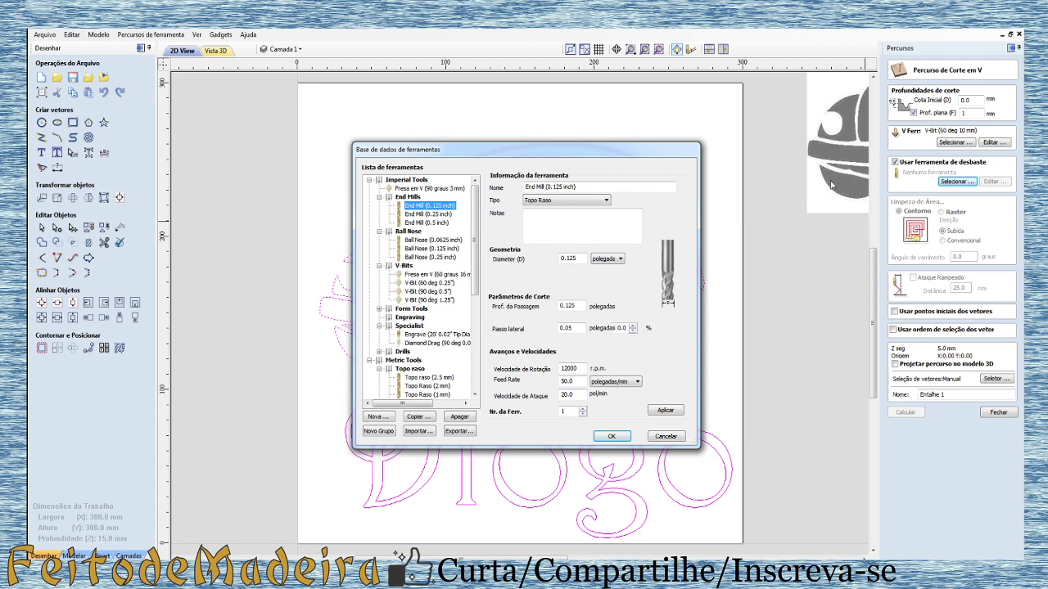
{"action": "scroll", "coordinate": [479, 270], "scroll_direction": "down", "scroll_amount": 2}
{"action": "scroll", "coordinate": [479, 276], "scroll_direction": "down", "scroll_amount": 2}
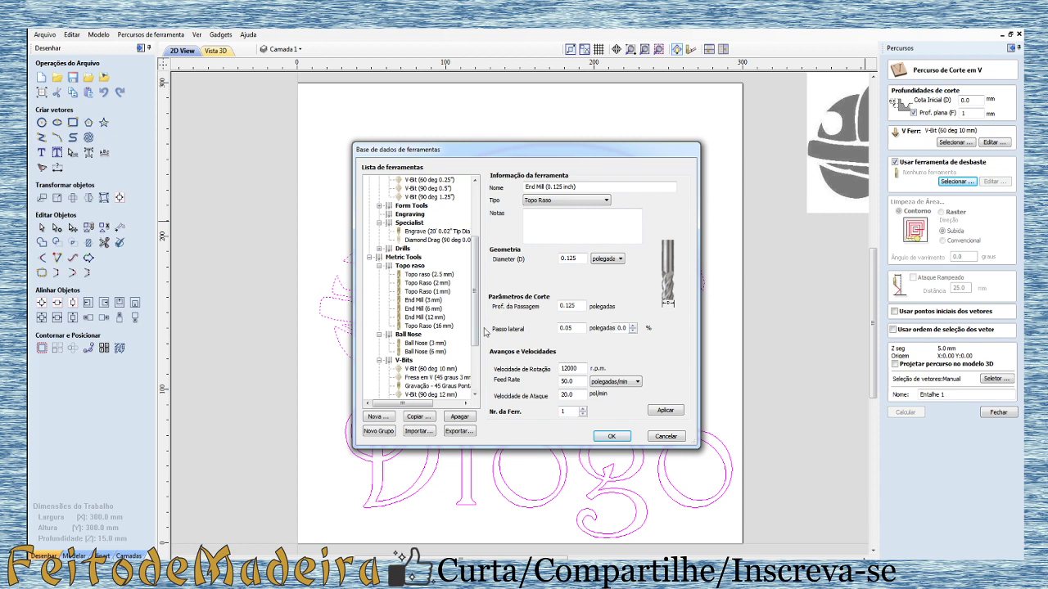
{"action": "double_click", "coordinate": [408, 300]}
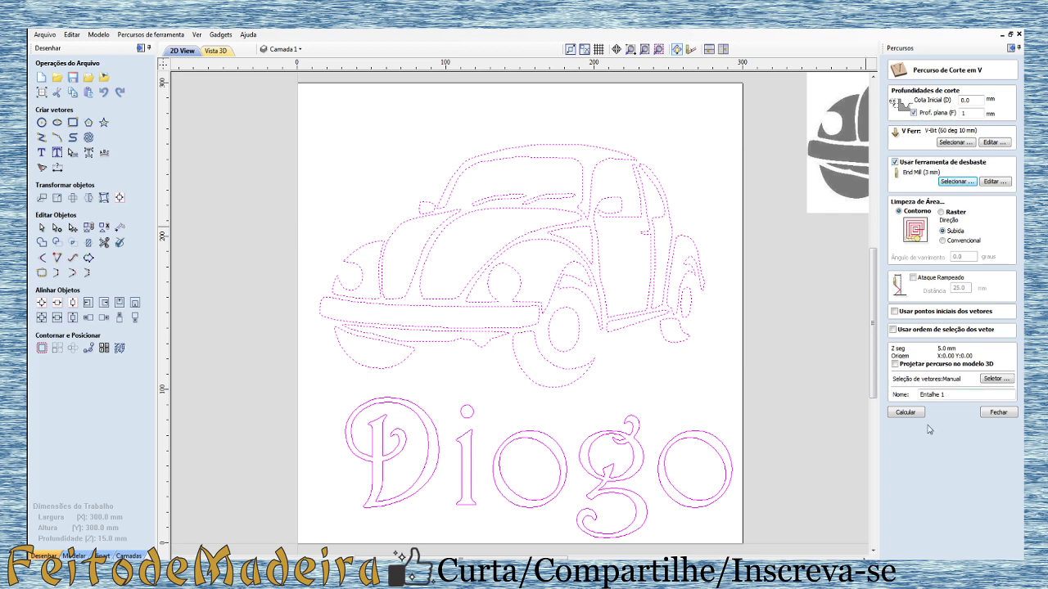
{"action": "left_click", "coordinate": [905, 412]}
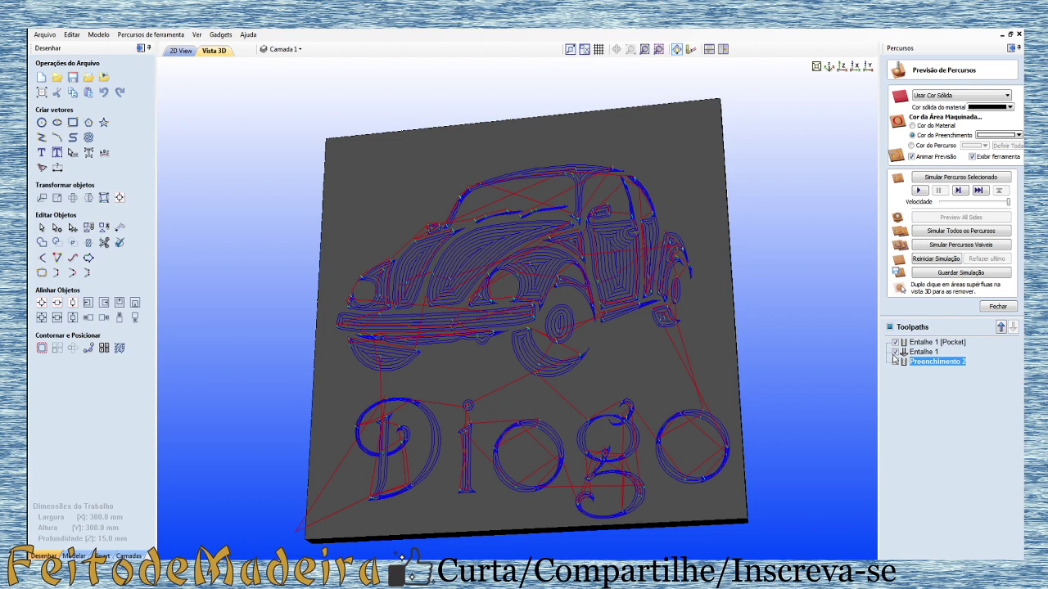
{"action": "left_click", "coordinate": [899, 354]}
{"action": "left_click", "coordinate": [895, 342]}
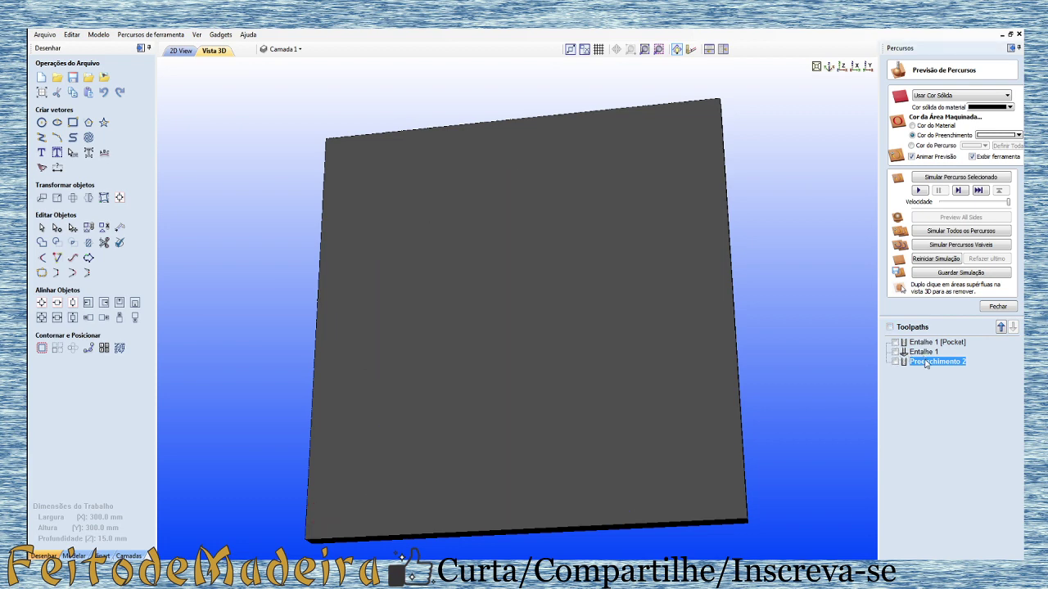
{"action": "left_click", "coordinate": [923, 351]}
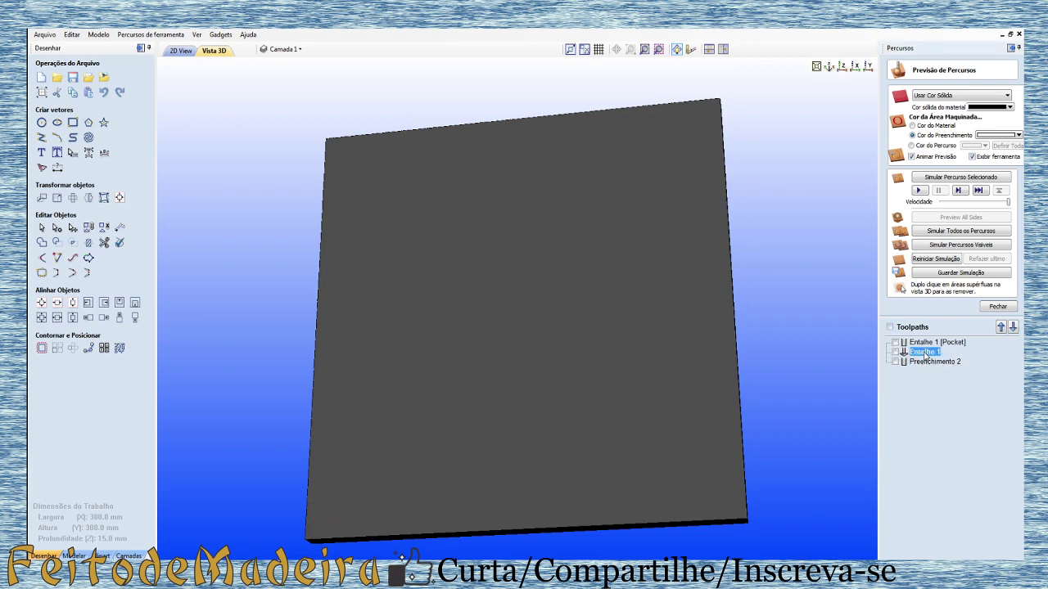
{"action": "left_click", "coordinate": [917, 190]}
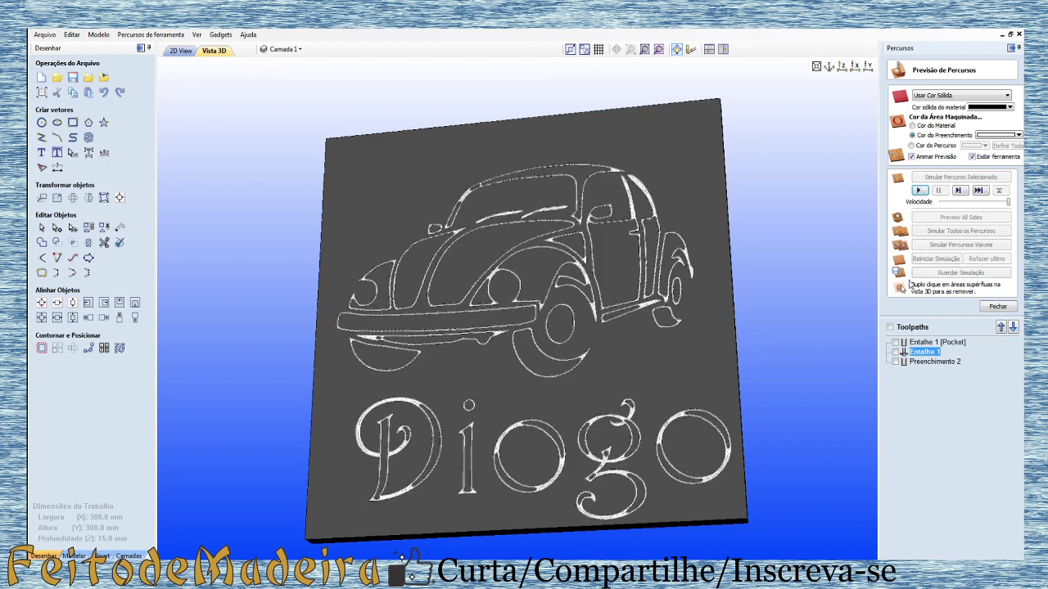
{"action": "mouse_move", "coordinate": [441, 373]}
{"action": "left_mouse_down"}
{"action": "mouse_move", "coordinate": [468, 462]}
{"action": "mouse_move", "coordinate": [498, 339]}
{"action": "mouse_move", "coordinate": [561, 297]}
{"action": "left_mouse_up"}
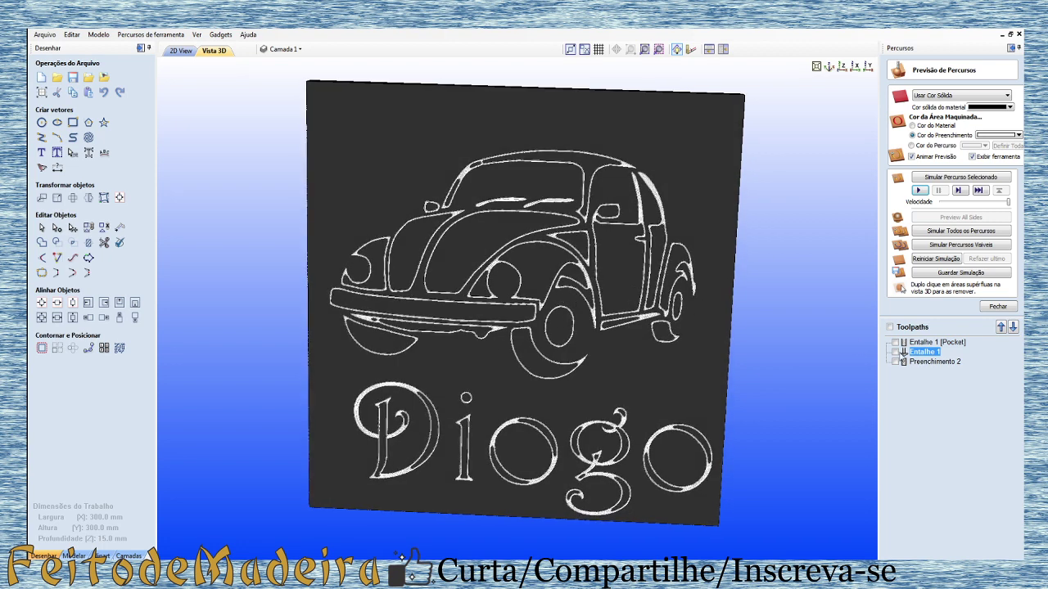
{"action": "left_click", "coordinate": [896, 352]}
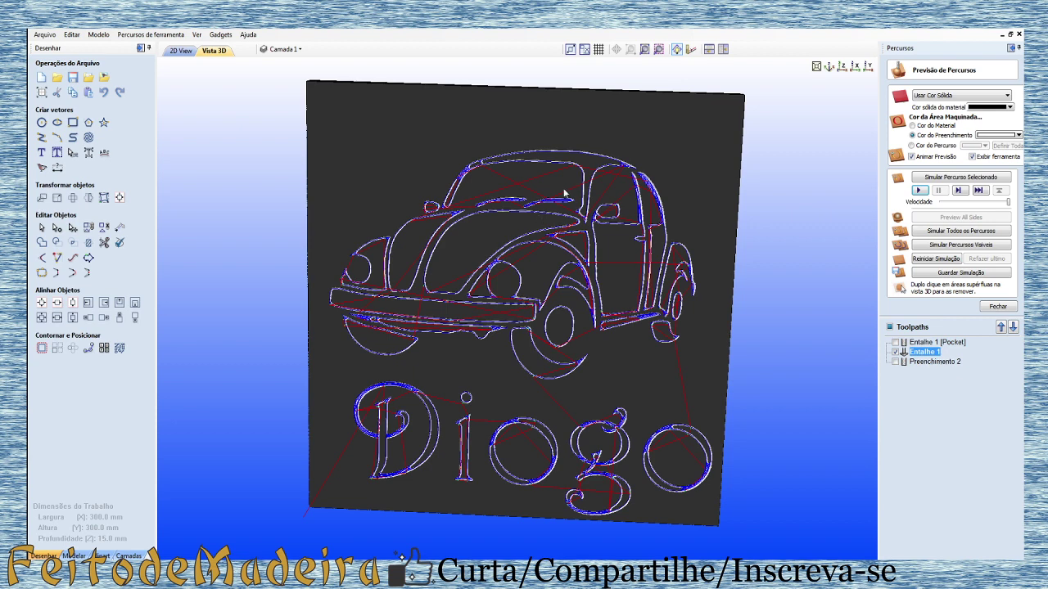
{"action": "scroll", "coordinate": [556, 195], "scroll_direction": "up", "scroll_amount": 3}
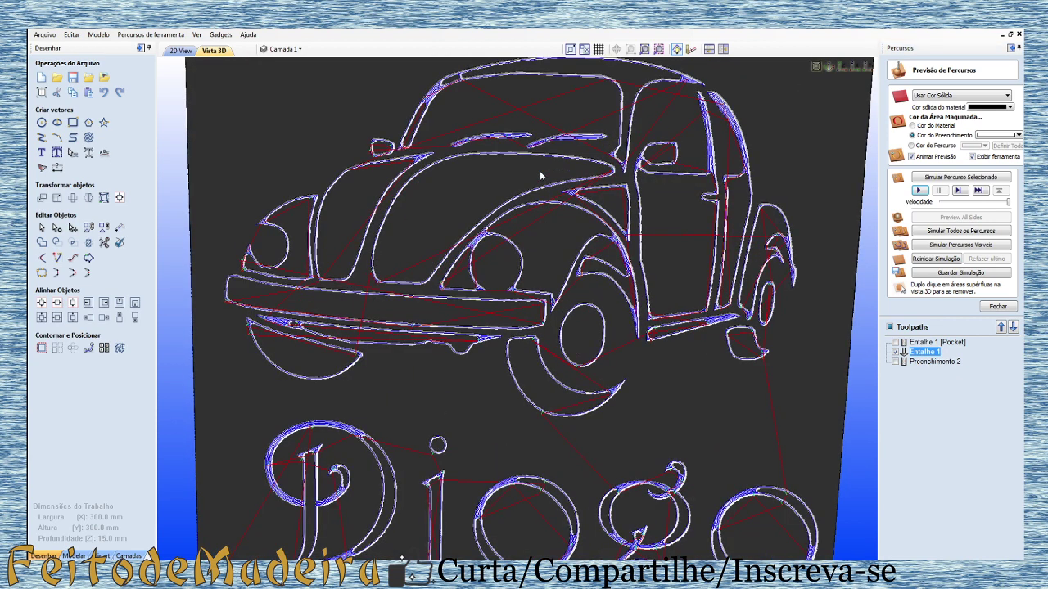
{"action": "mouse_move", "coordinate": [550, 140]}
{"action": "left_mouse_down"}
{"action": "mouse_move", "coordinate": [549, 123]}
{"action": "mouse_move", "coordinate": [782, 274]}
{"action": "left_mouse_up"}
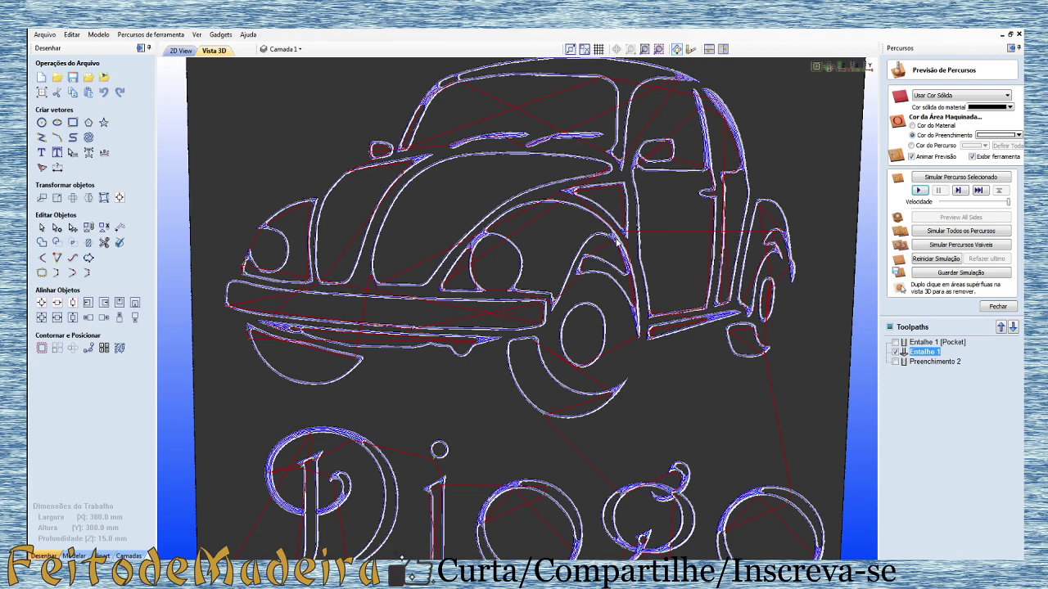
{"action": "scroll", "coordinate": [449, 244], "scroll_direction": "up", "scroll_amount": 1}
{"action": "scroll", "coordinate": [419, 228], "scroll_direction": "up", "scroll_amount": 1}
{"action": "scroll", "coordinate": [401, 231], "scroll_direction": "up", "scroll_amount": 1}
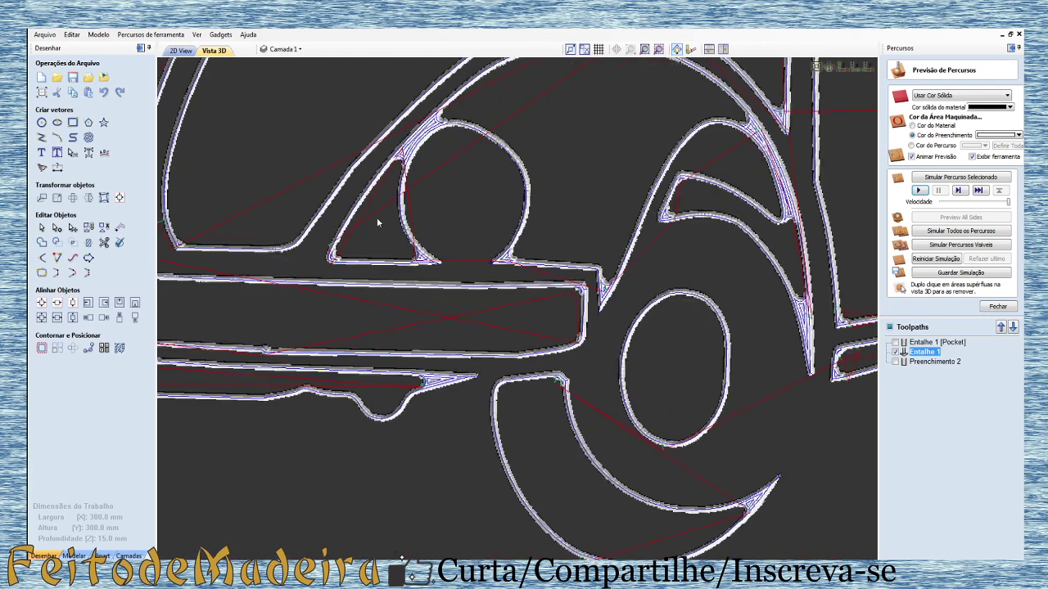
{"action": "scroll", "coordinate": [442, 257], "scroll_direction": "up", "scroll_amount": 1}
{"action": "scroll", "coordinate": [392, 249], "scroll_direction": "down", "scroll_amount": 1}
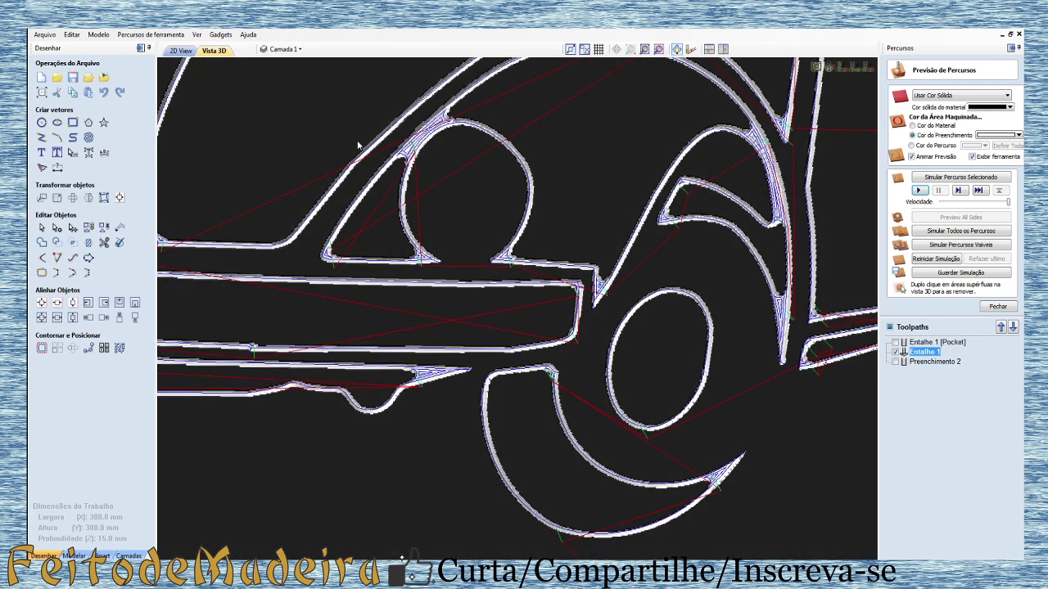
{"action": "scroll", "coordinate": [315, 239], "scroll_direction": "down", "scroll_amount": 2}
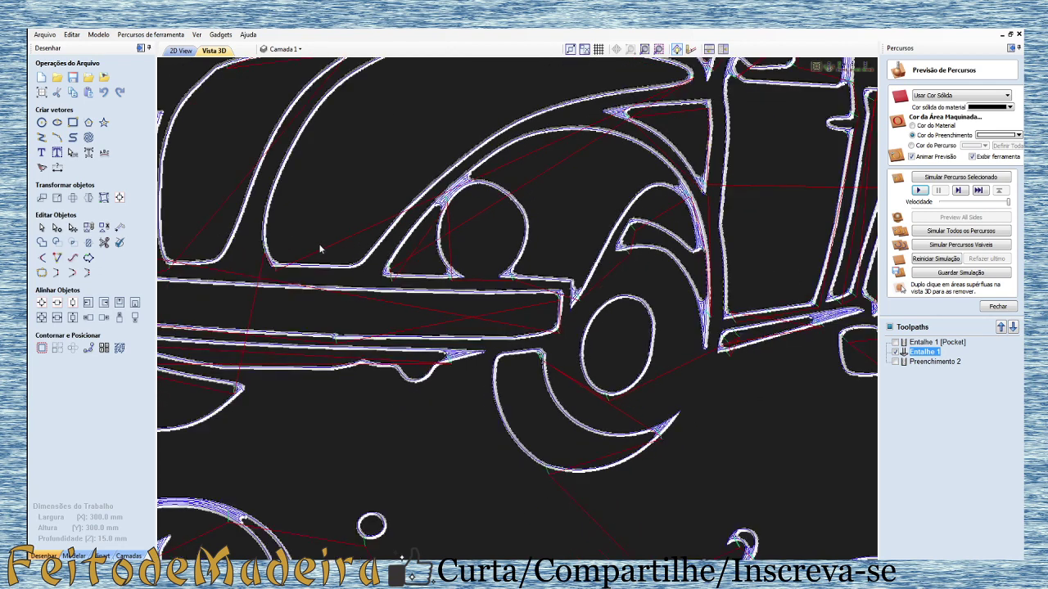
{"action": "scroll", "coordinate": [354, 254], "scroll_direction": "down", "scroll_amount": 1}
{"action": "scroll", "coordinate": [384, 273], "scroll_direction": "down", "scroll_amount": 1}
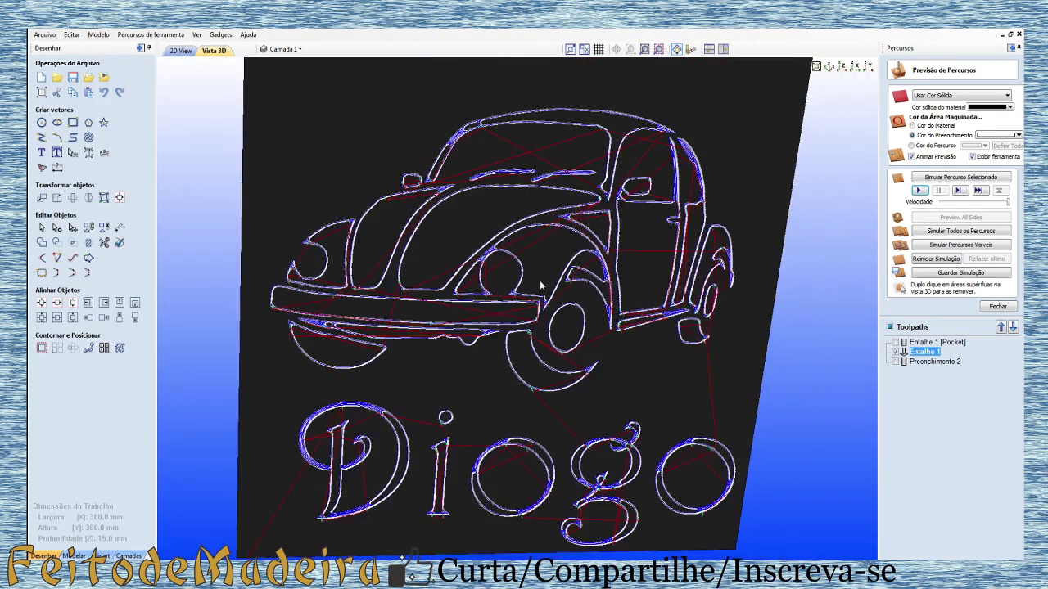
Edit the Preenchimento 2 tool diameter to 3 mm and recalculate the fill toolpath.
{"action": "left_click", "coordinate": [896, 362]}
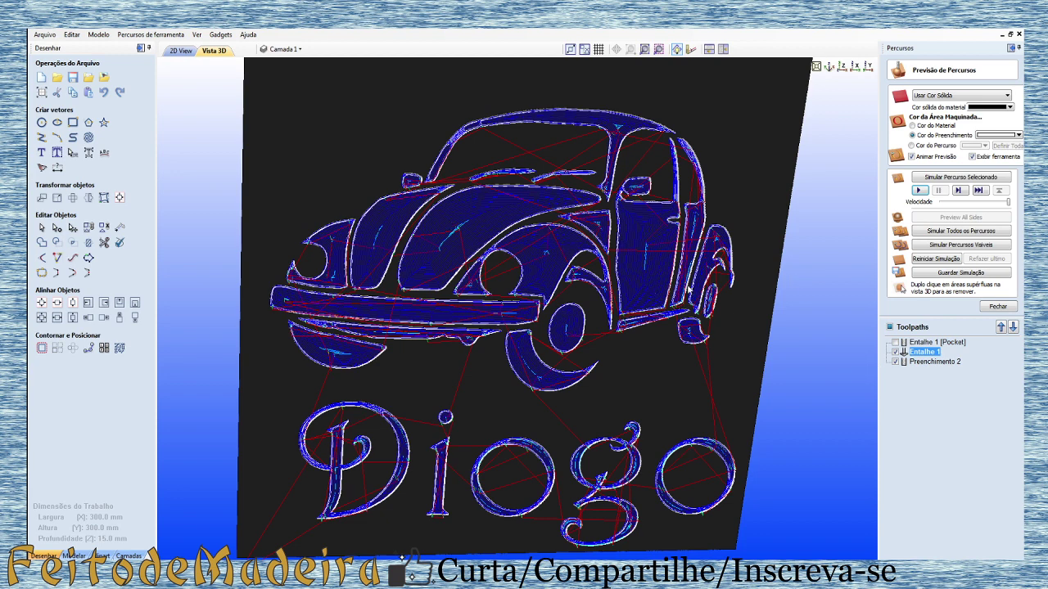
{"action": "left_click", "coordinate": [938, 361]}
{"action": "double_click", "coordinate": [938, 362]}
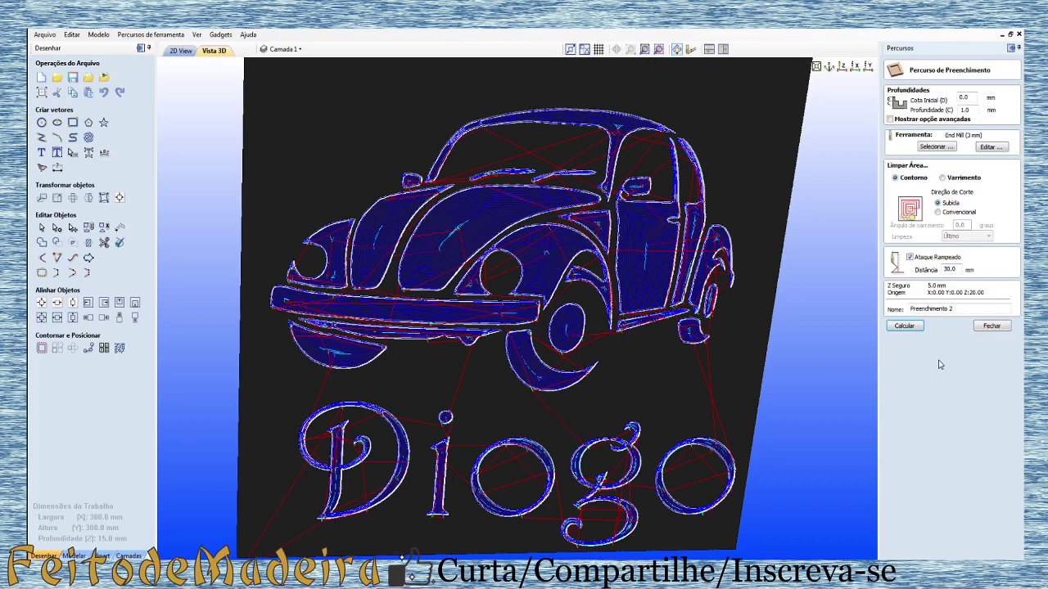
{"action": "left_click", "coordinate": [990, 147]}
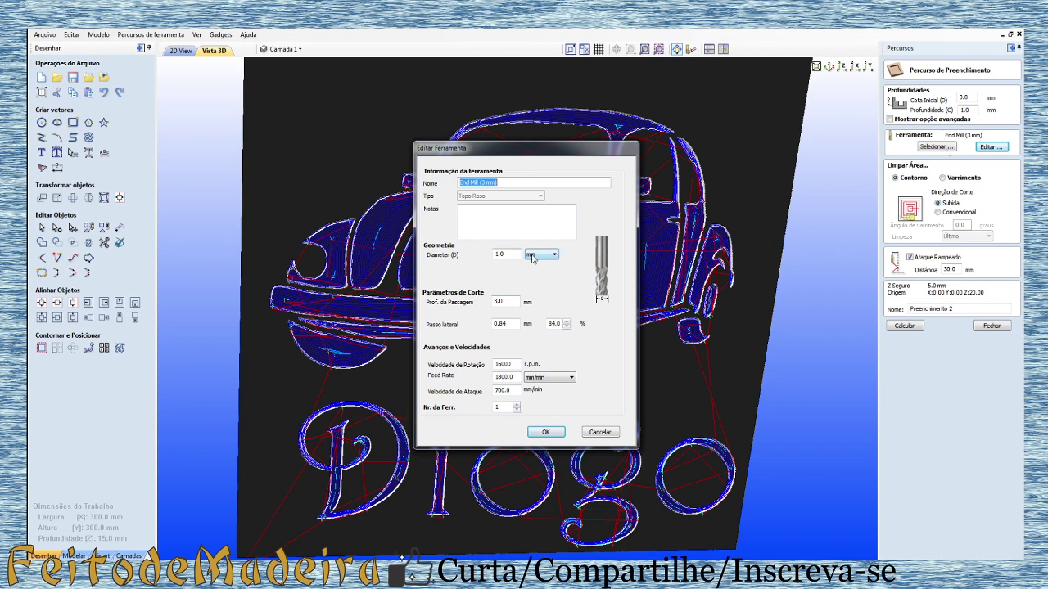
{"action": "left_click_drag", "start_coordinate": [512, 253], "coordinate": [458, 257]}
{"action": "type", "text": "3"}
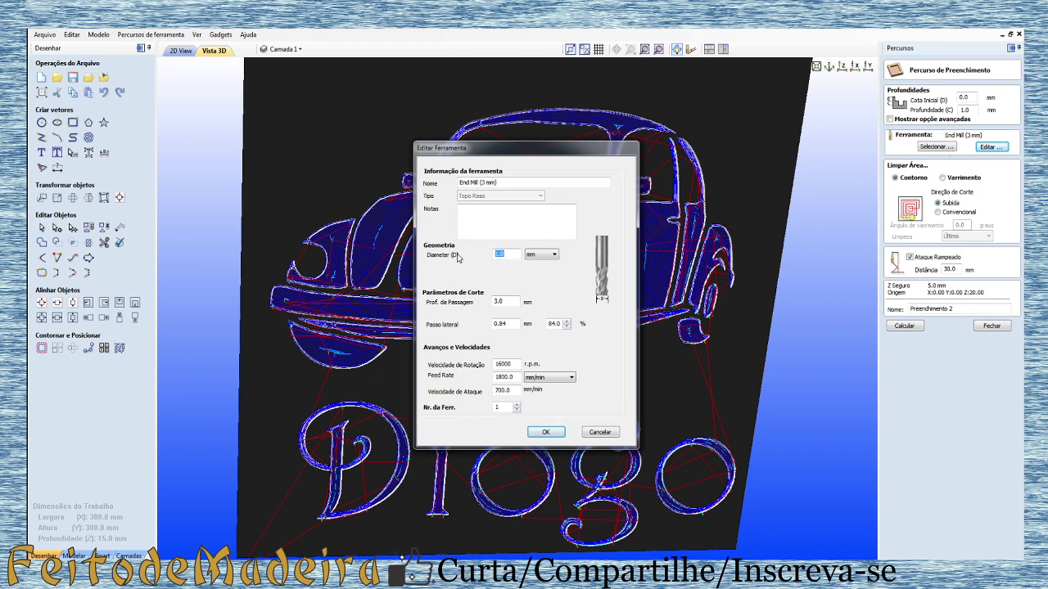
{"action": "left_click", "coordinate": [548, 433]}
{"action": "left_click", "coordinate": [547, 433]}
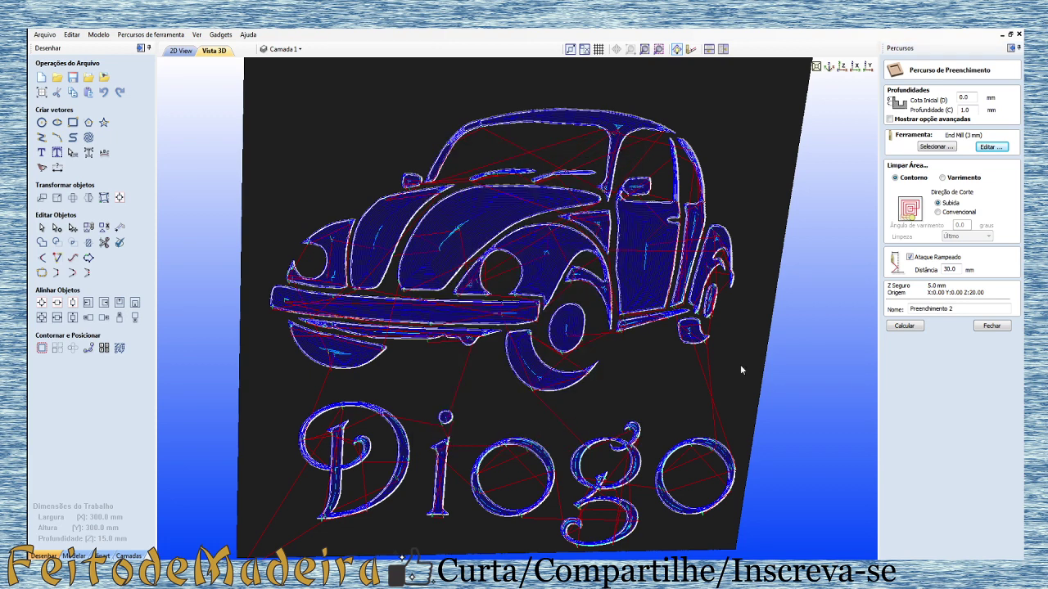
{"action": "left_click", "coordinate": [903, 326]}
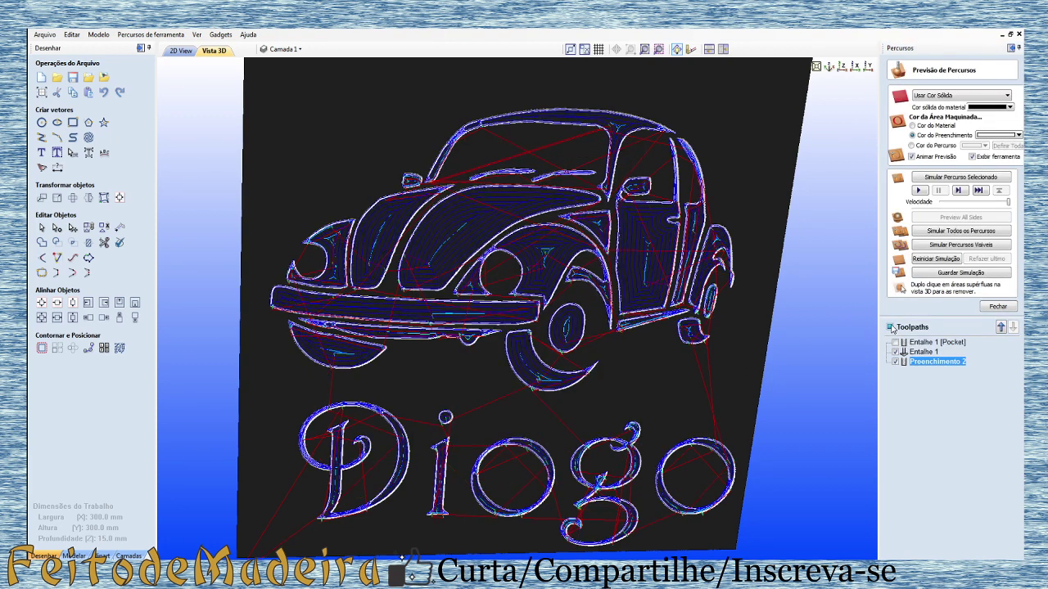
Tilt the board and hide the Preenchimento 2 lines, leaving only Entalhe 1 visible.
{"action": "scroll", "coordinate": [669, 321], "scroll_direction": "down", "scroll_amount": 2}
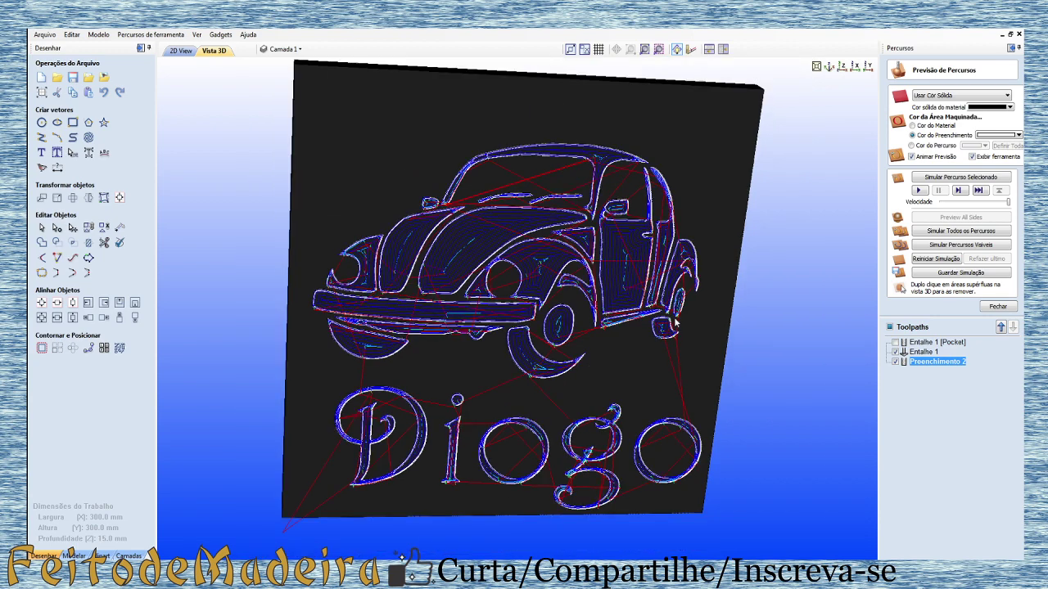
{"action": "left_click_drag", "start_coordinate": [530, 293], "coordinate": [531, 173]}
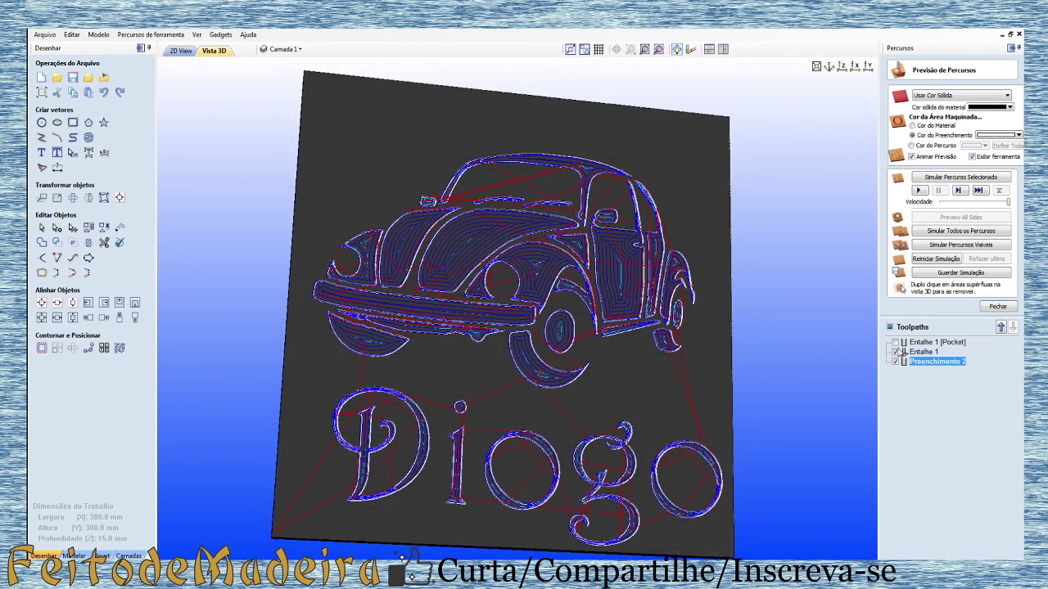
{"action": "left_click", "coordinate": [896, 352]}
{"action": "left_click_drag", "start_coordinate": [654, 350], "coordinate": [510, 350]}
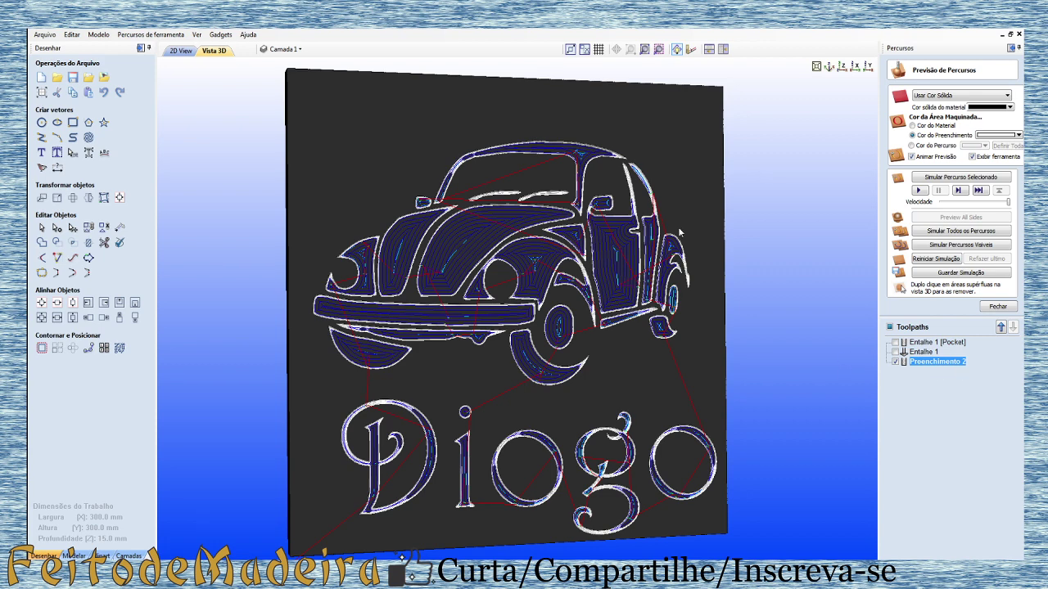
{"action": "left_click", "coordinate": [896, 361]}
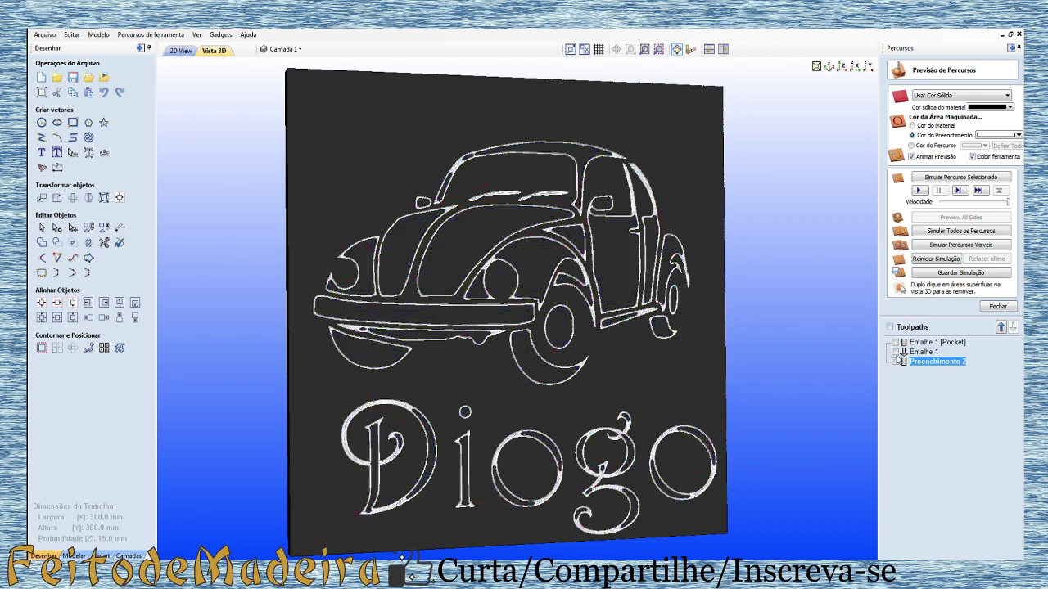
{"action": "left_click", "coordinate": [897, 351]}
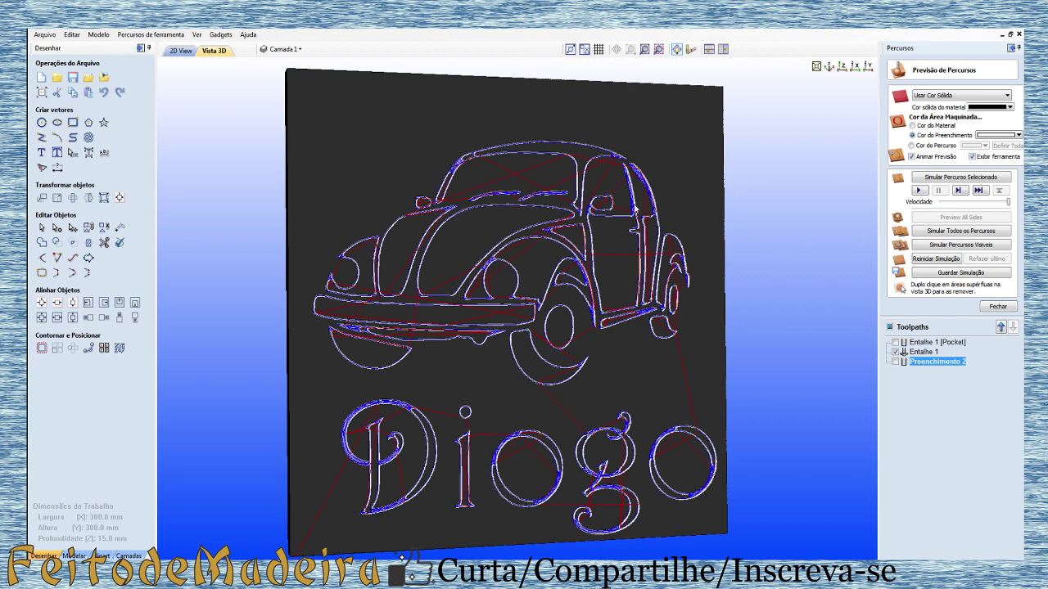
Simulate the Entalhe 1 carving and orbit the carved board to several angles.
{"action": "left_click", "coordinate": [917, 190]}
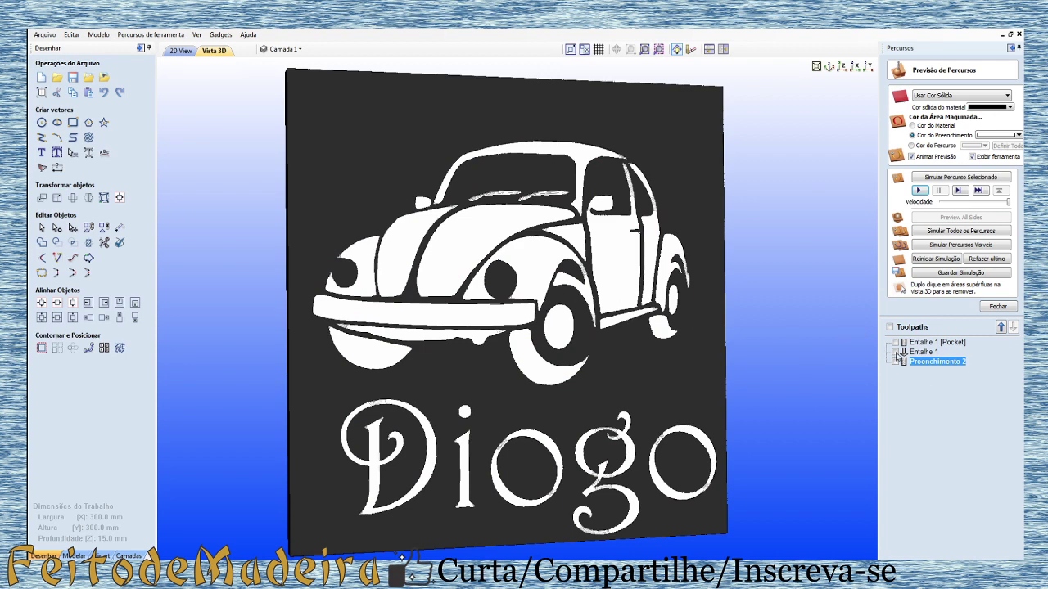
{"action": "left_click", "coordinate": [895, 351]}
{"action": "left_click", "coordinate": [917, 191]}
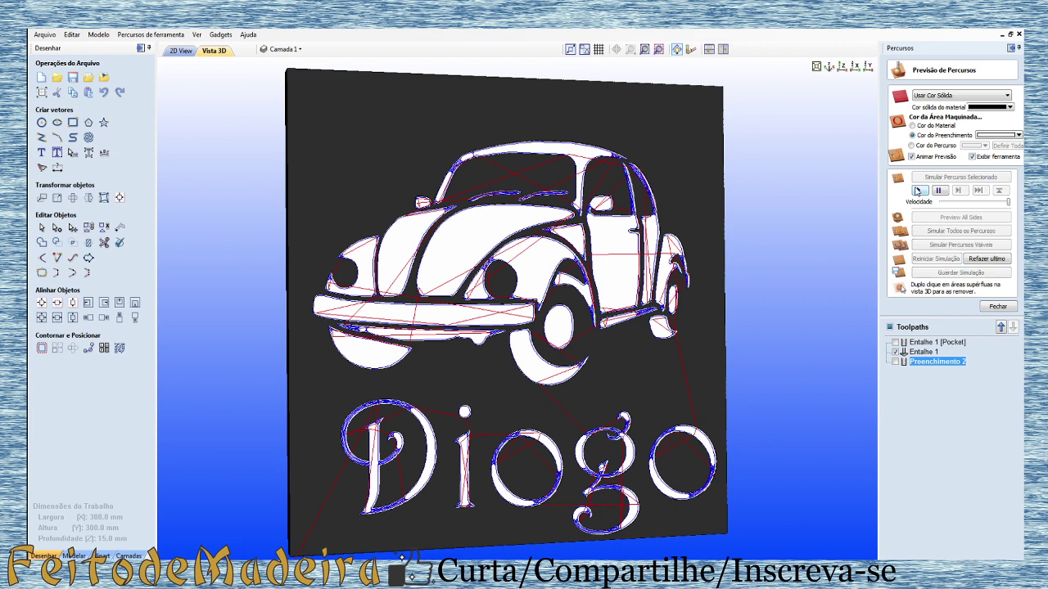
{"action": "left_click_drag", "start_coordinate": [535, 458], "coordinate": [523, 409]}
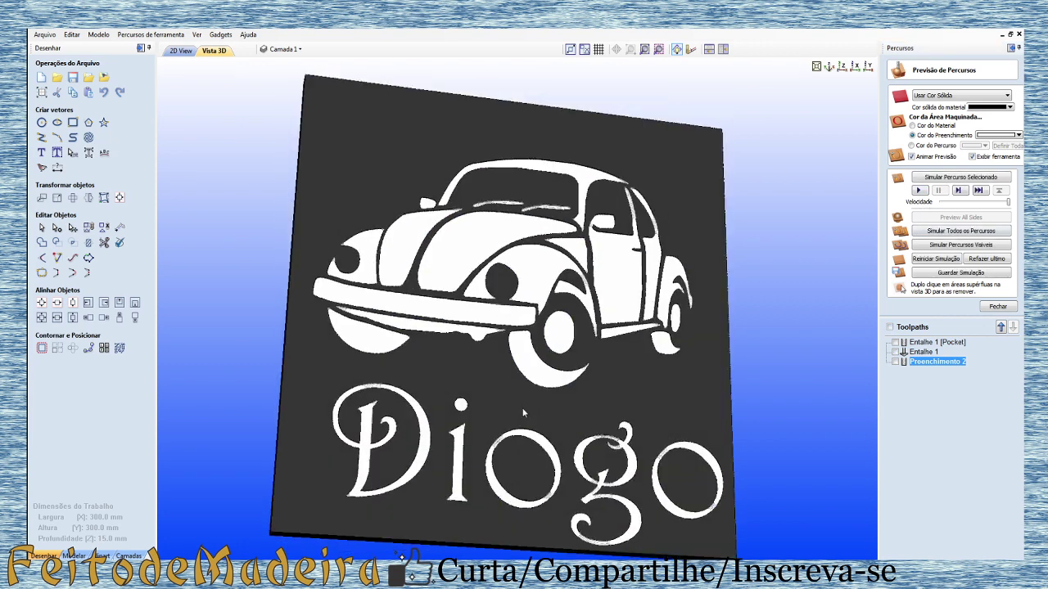
{"action": "left_click_drag", "start_coordinate": [612, 488], "coordinate": [609, 443]}
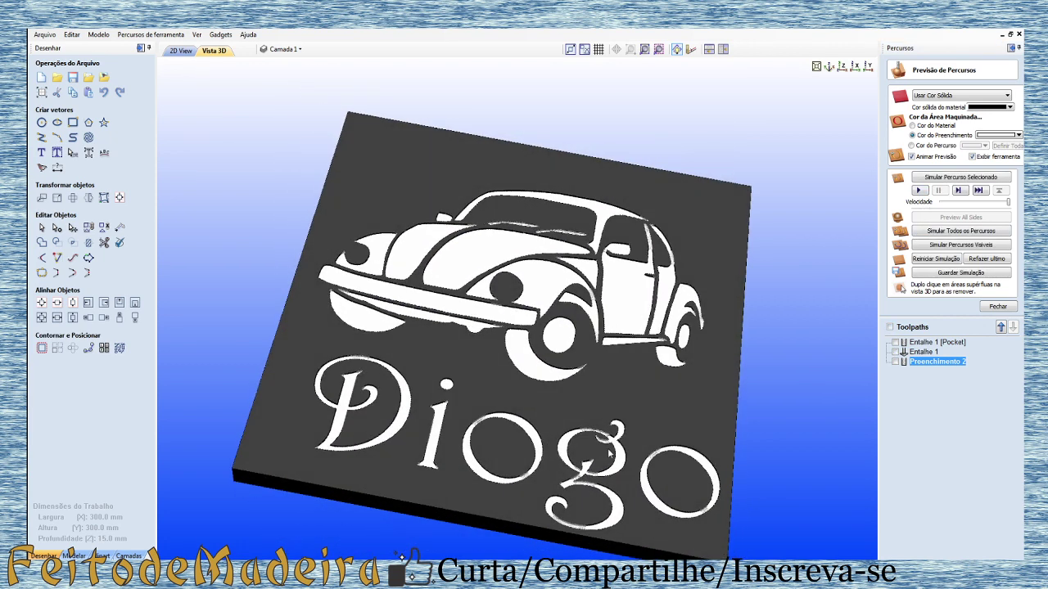
{"action": "mouse_move", "coordinate": [553, 382]}
{"action": "left_mouse_down"}
{"action": "mouse_move", "coordinate": [627, 530]}
{"action": "mouse_move", "coordinate": [579, 531]}
{"action": "left_mouse_up"}
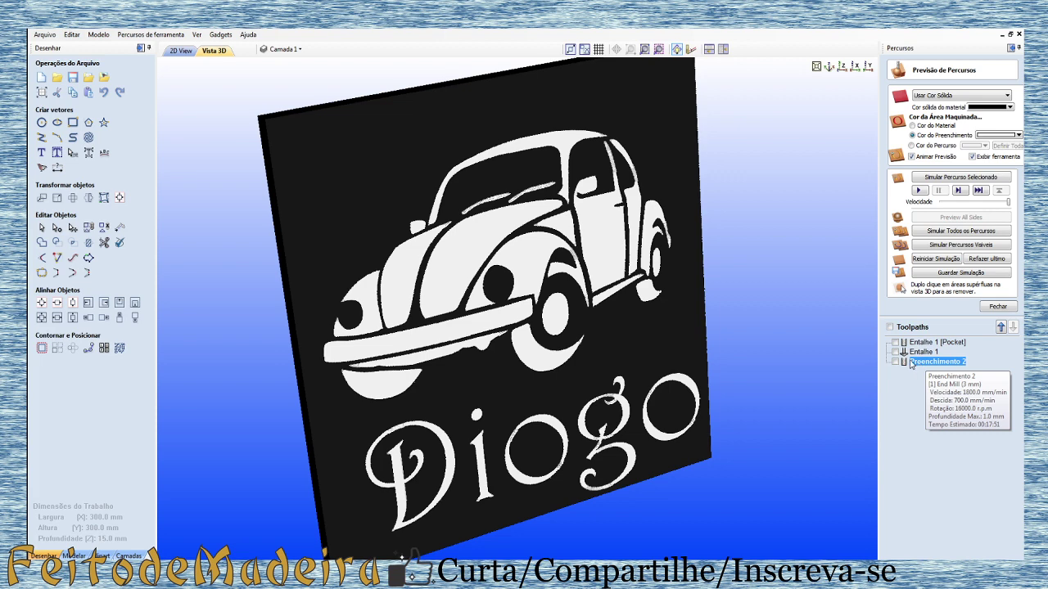
Re-run the simulation for Entalhe 1 [Pocket] and inspect it from oblique and frontal views.
{"action": "left_click", "coordinate": [998, 307]}
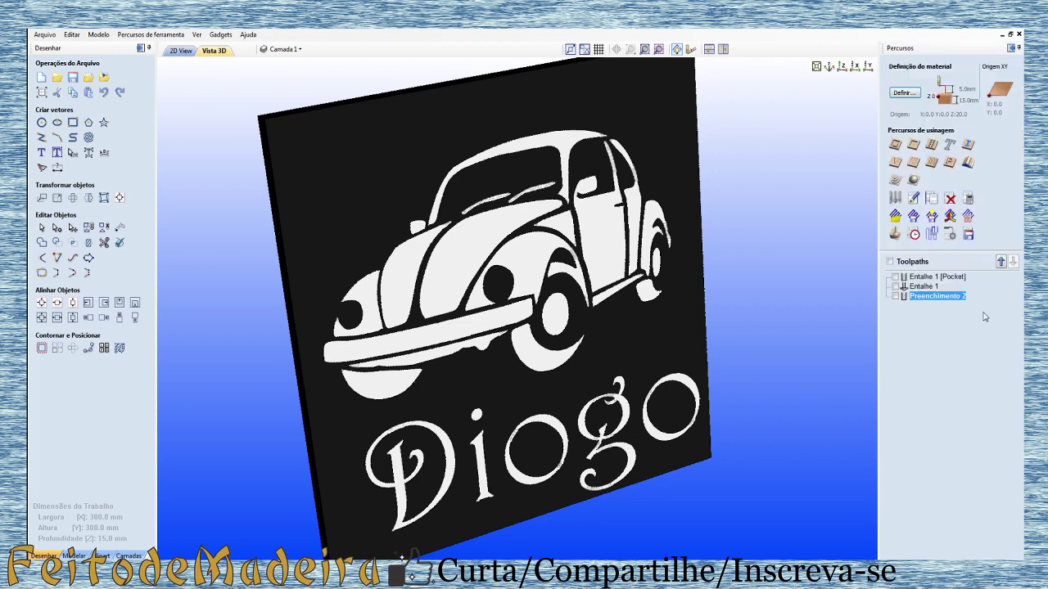
{"action": "left_click", "coordinate": [919, 286]}
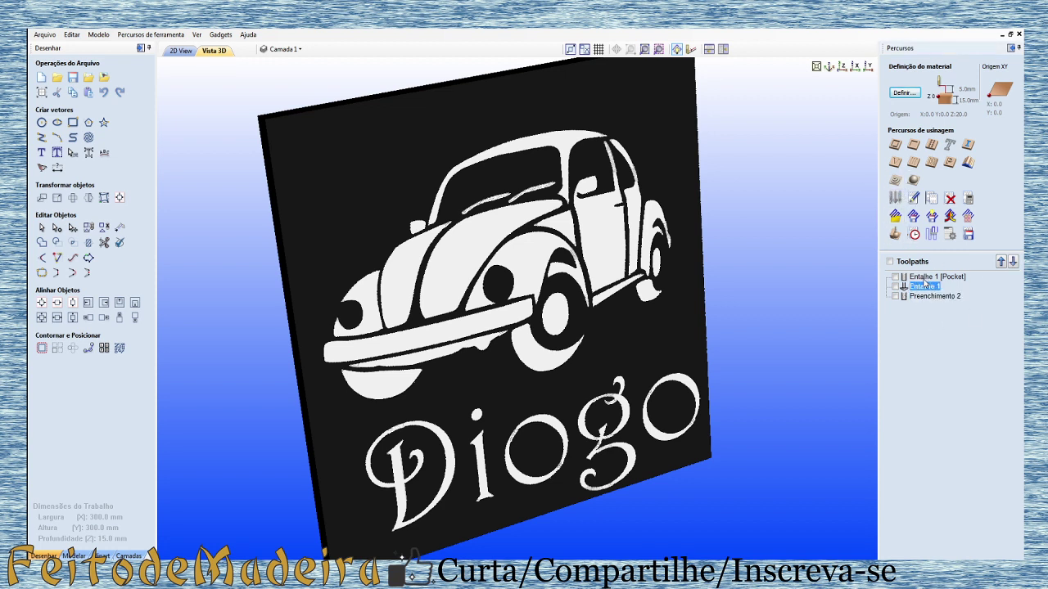
{"action": "left_click", "coordinate": [926, 278]}
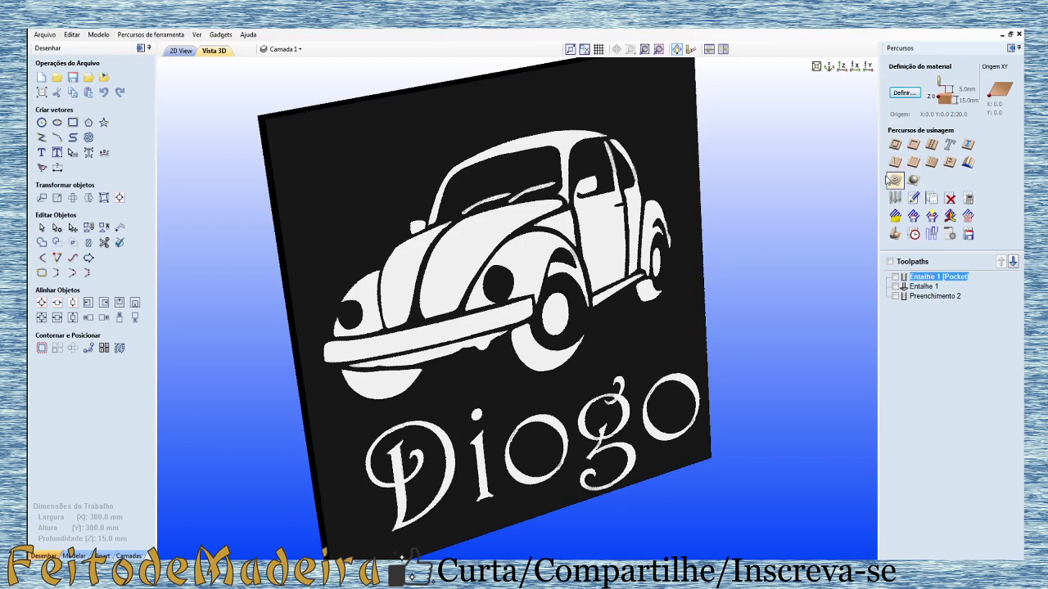
{"action": "left_click", "coordinate": [893, 235]}
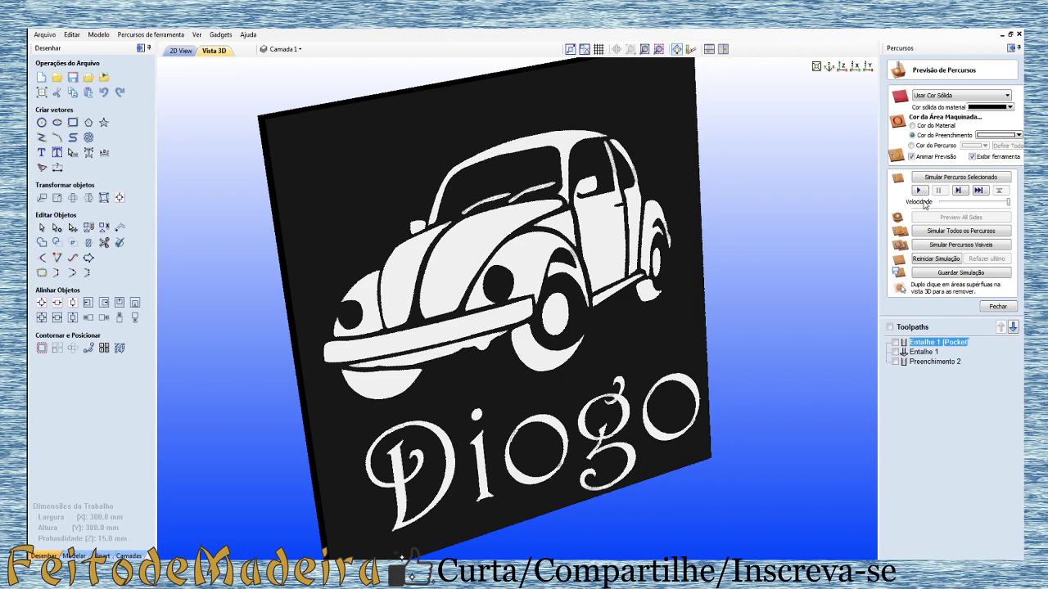
{"action": "left_click", "coordinate": [917, 191]}
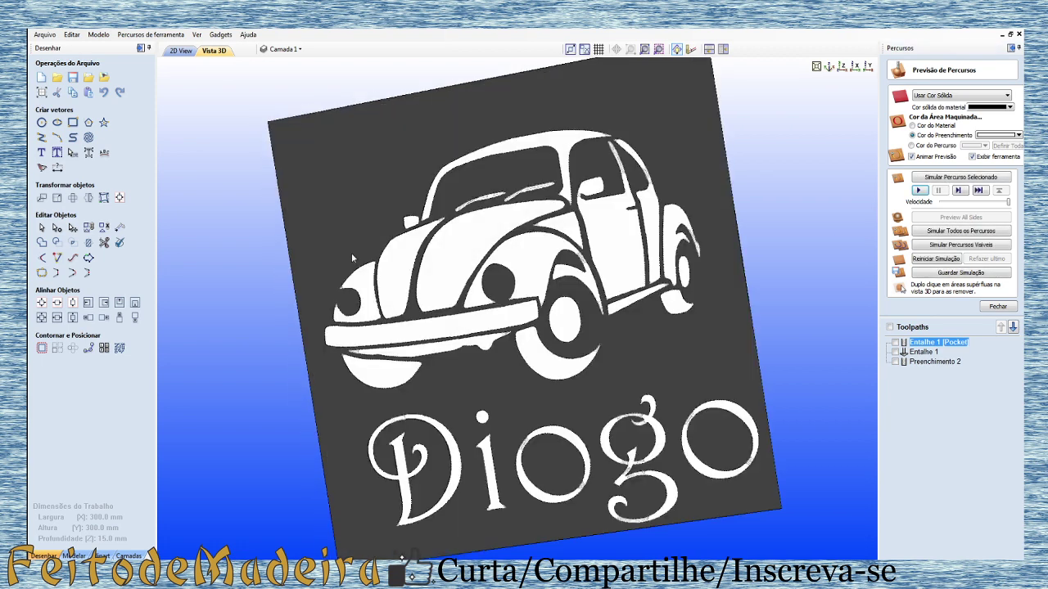
{"action": "left_click_drag", "start_coordinate": [352, 258], "coordinate": [341, 225]}
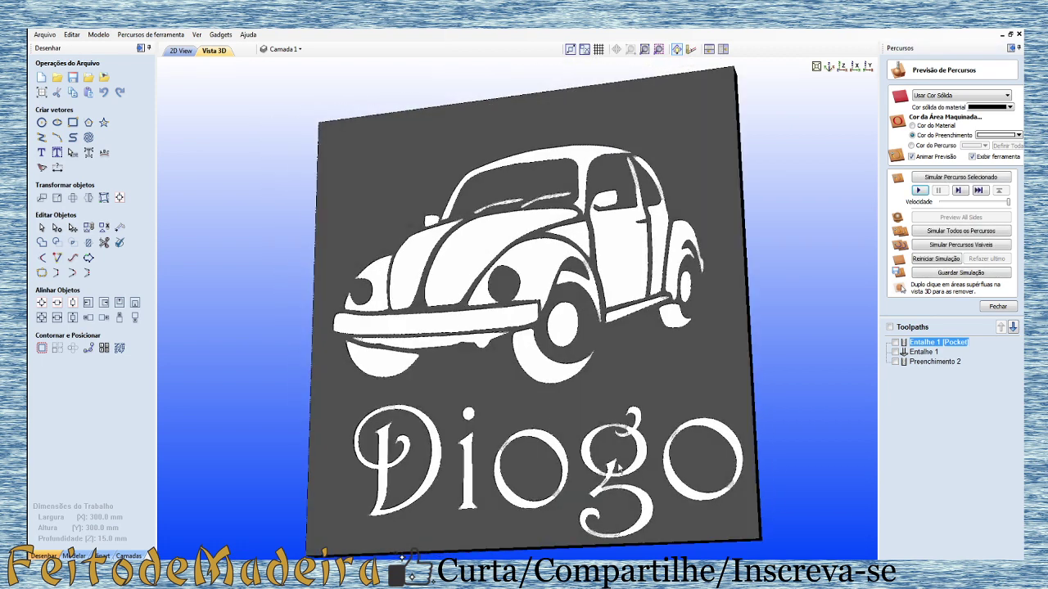
{"action": "mouse_move", "coordinate": [570, 469]}
{"action": "left_mouse_down"}
{"action": "mouse_move", "coordinate": [614, 321]}
{"action": "mouse_move", "coordinate": [837, 384]}
{"action": "left_mouse_up"}
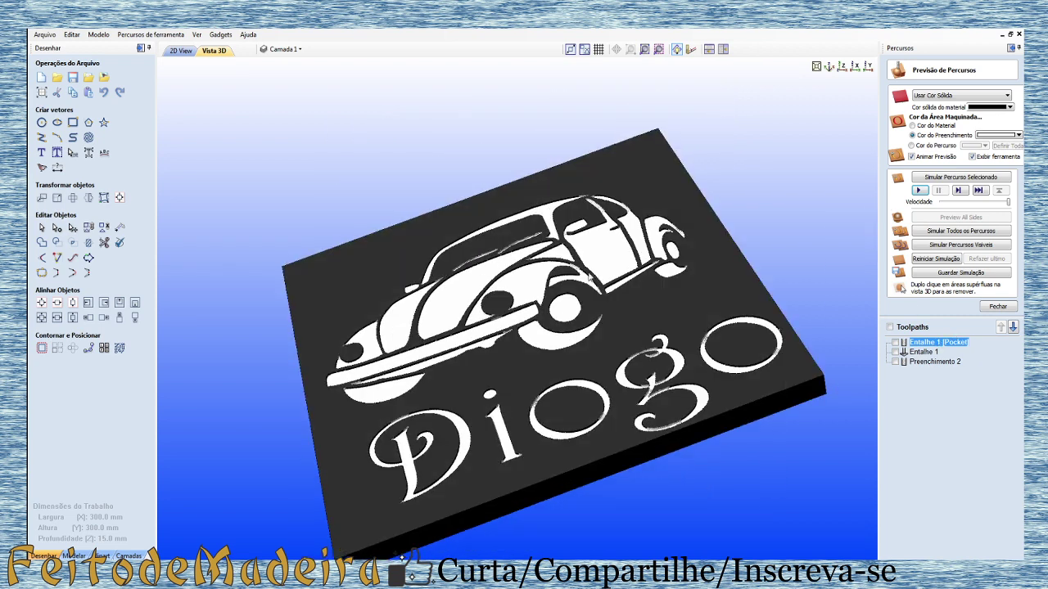
{"action": "left_click_drag", "start_coordinate": [591, 277], "coordinate": [571, 397]}
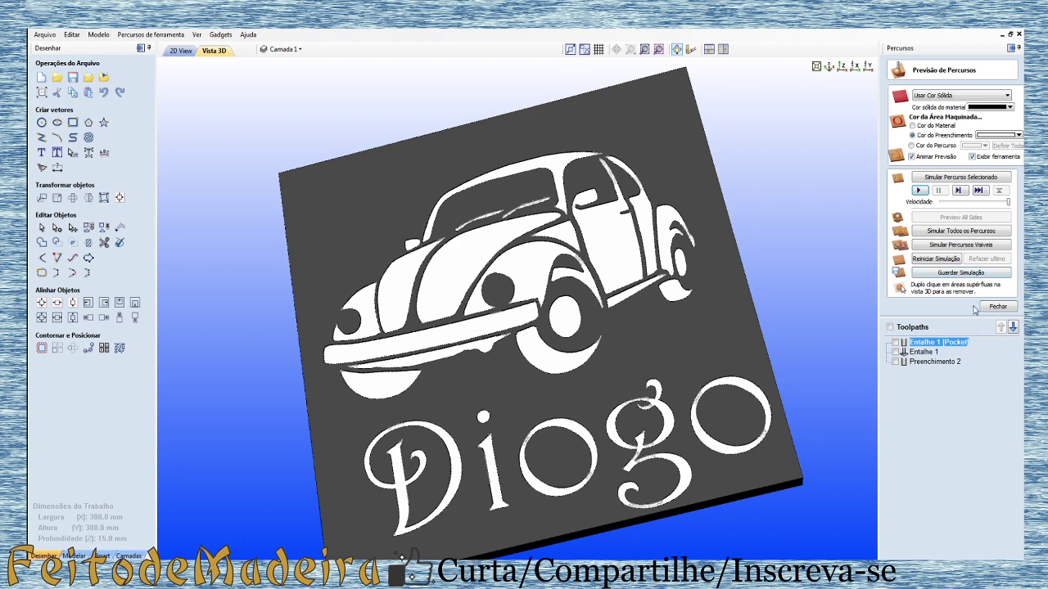
Delete the Preenchimento 2 fill toolpath and return to the 2D View of the outlines.
{"action": "left_click", "coordinate": [932, 362]}
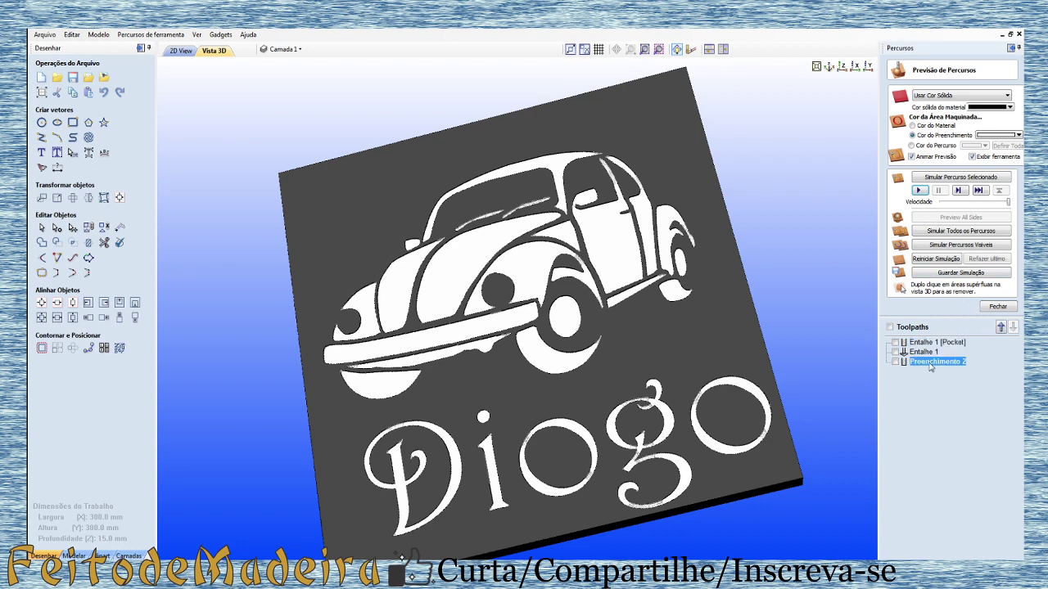
{"action": "key", "text": "Delete"}
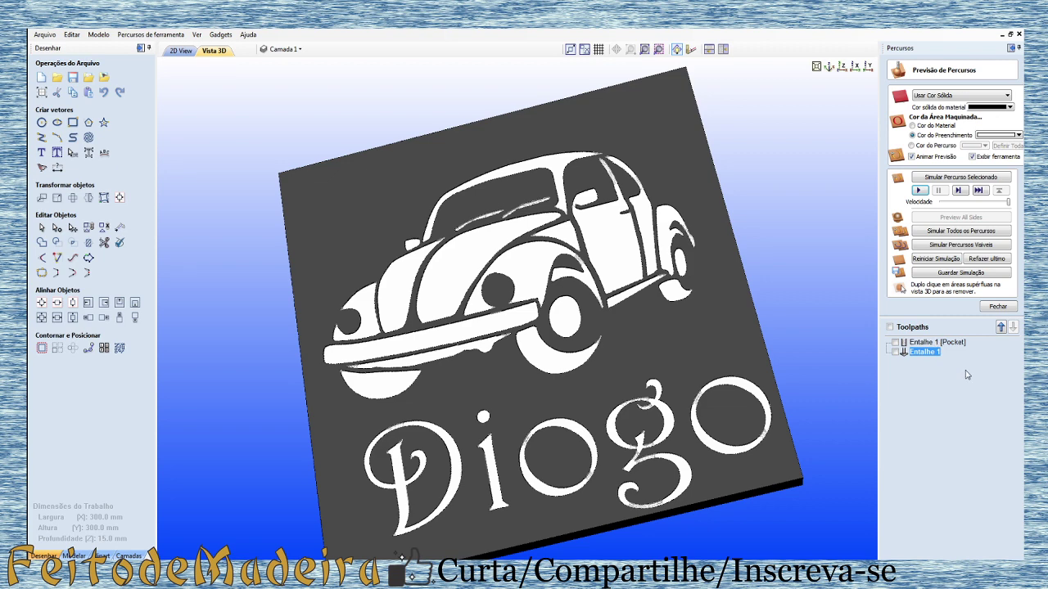
{"action": "left_click", "coordinate": [932, 344]}
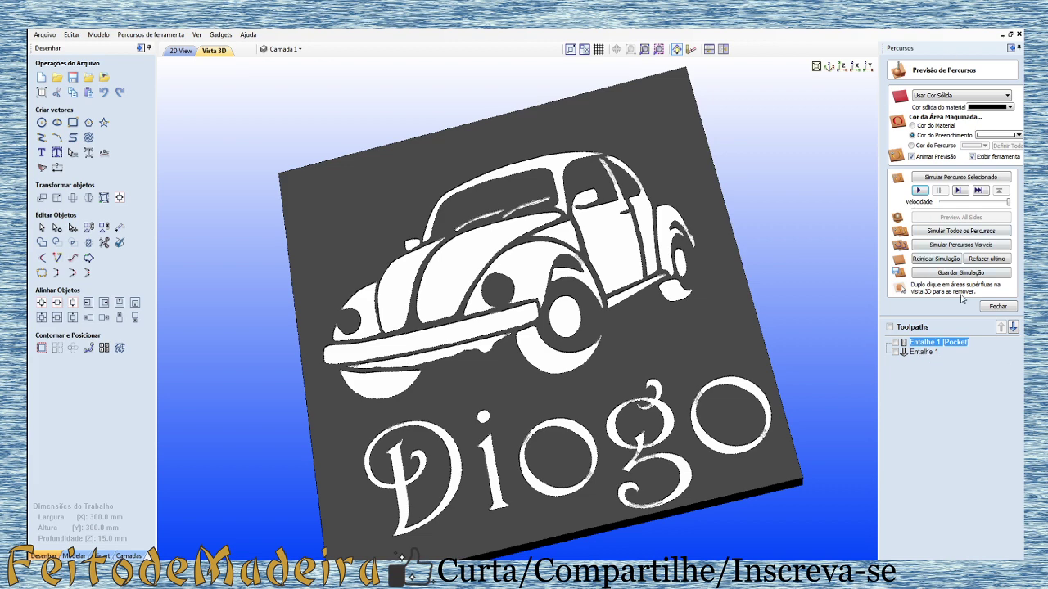
{"action": "left_click", "coordinate": [177, 50]}
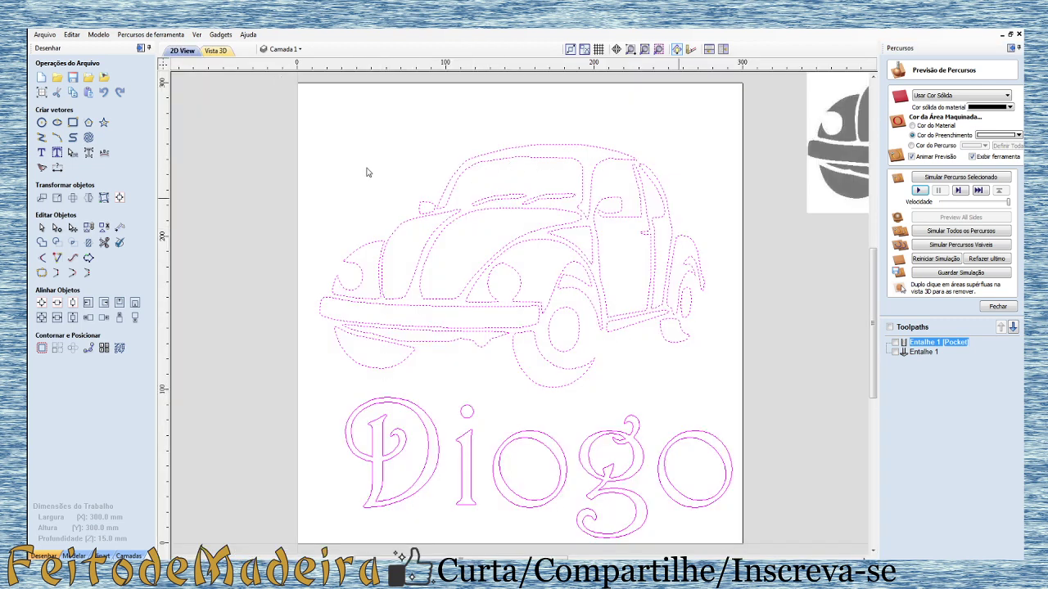
Create and calculate the Entalhe 2 V-carve toolpath with the roughing tool unticked.
{"action": "left_click", "coordinate": [1012, 305]}
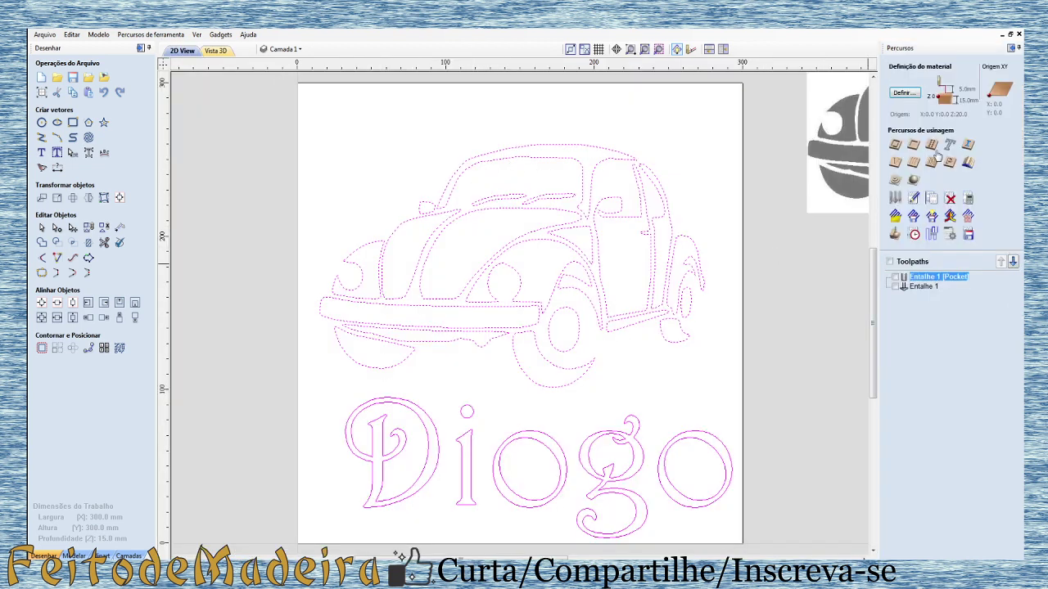
{"action": "left_click", "coordinate": [894, 163]}
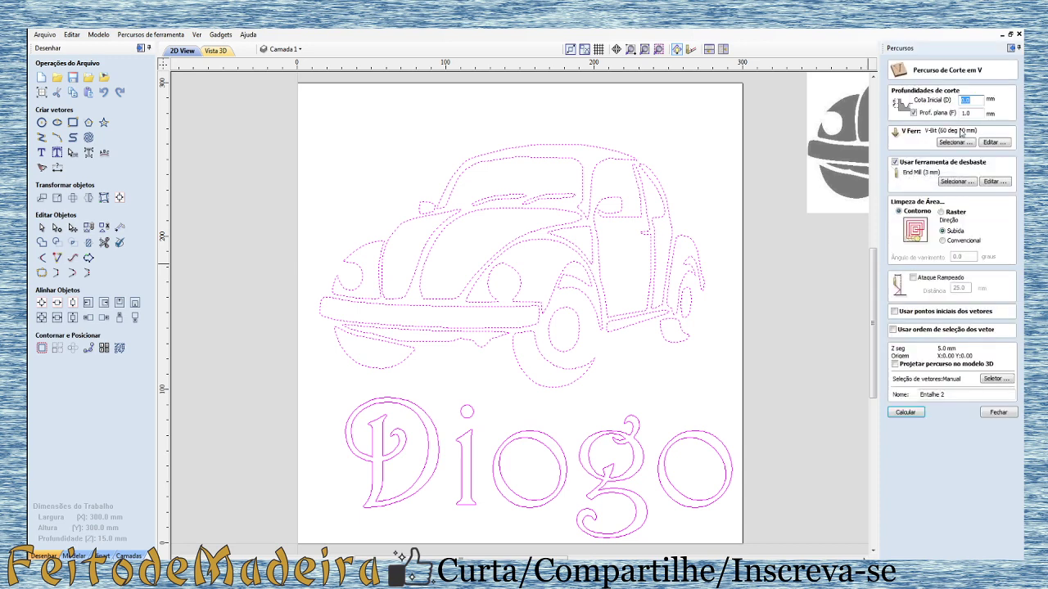
{"action": "left_click", "coordinate": [895, 163]}
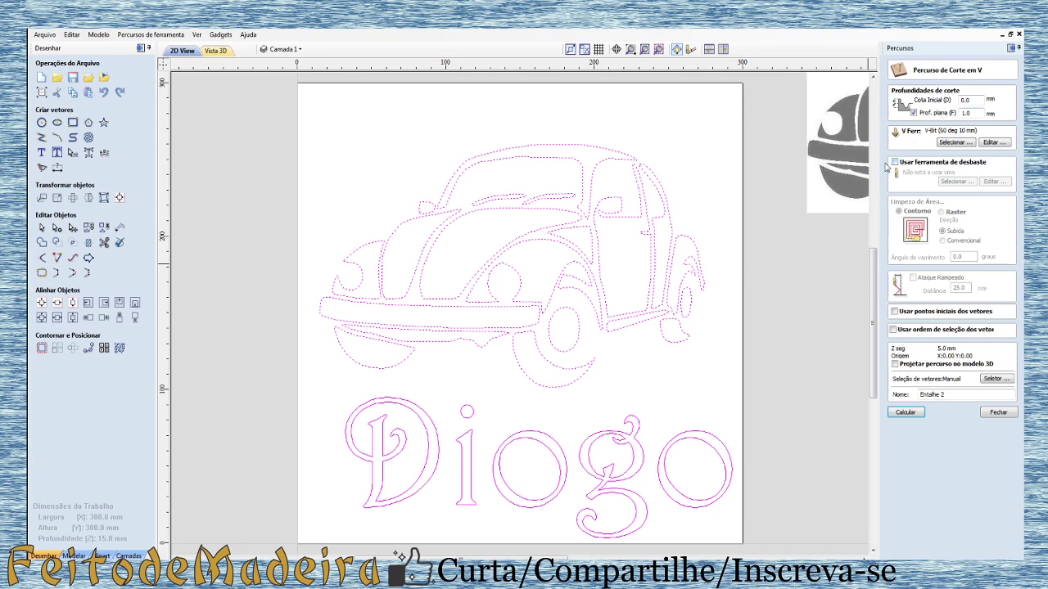
{"action": "left_click", "coordinate": [906, 414]}
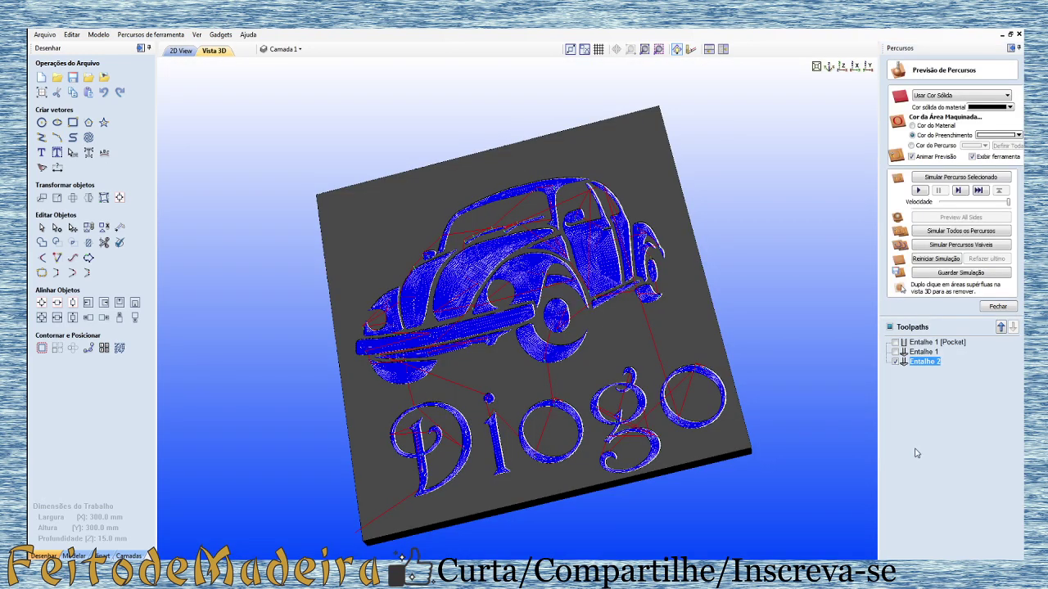
Simulate Entalhe 2 (about 48 min machining), orbit the carved panel, then return to 2D View.
{"action": "left_click", "coordinate": [918, 190]}
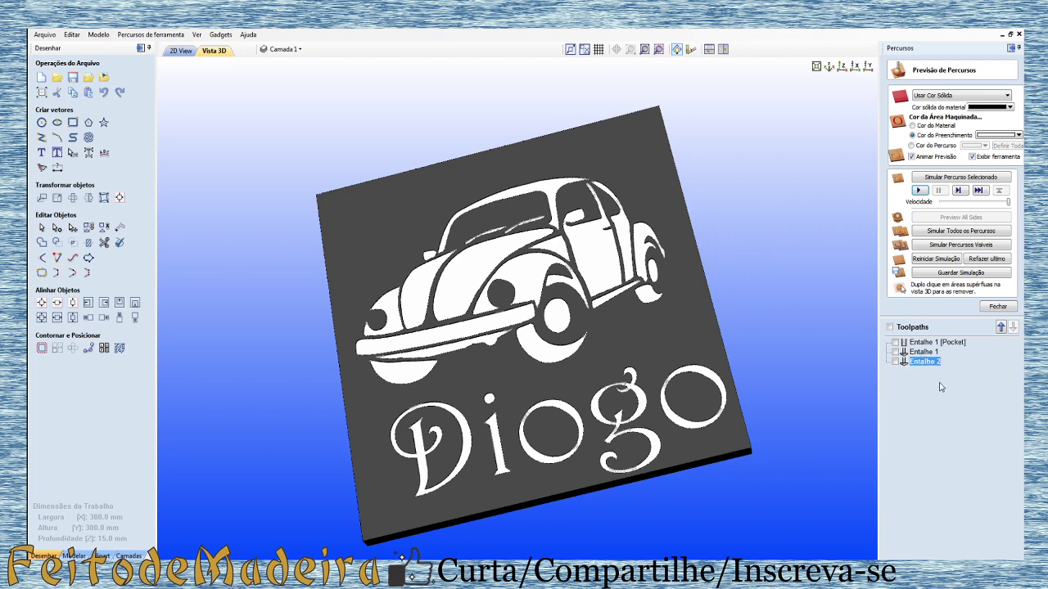
{"action": "mouse_move", "coordinate": [924, 361]}
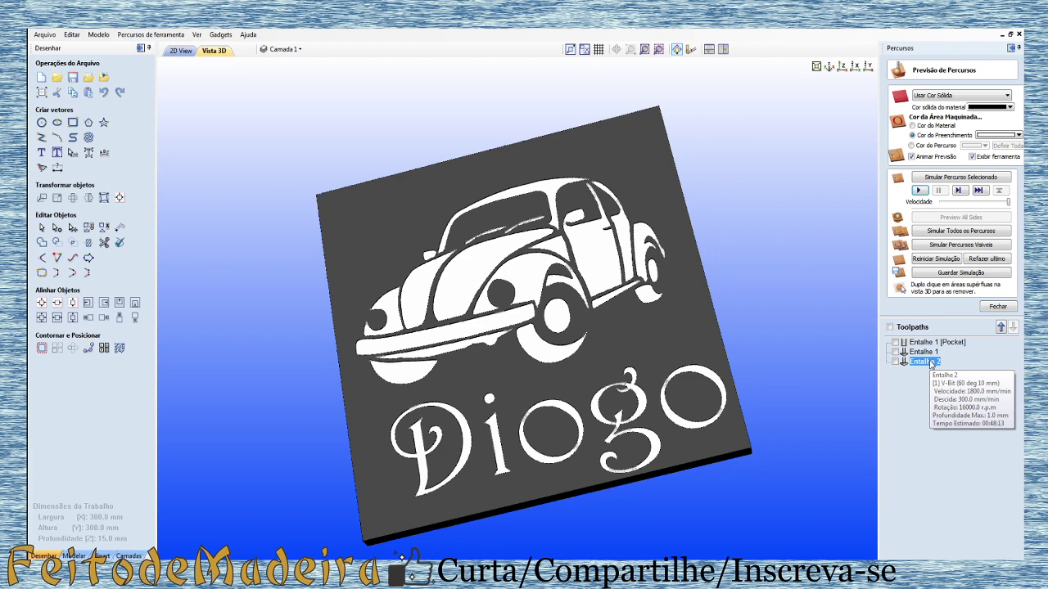
{"action": "mouse_move", "coordinate": [697, 435]}
{"action": "left_mouse_down"}
{"action": "mouse_move", "coordinate": [604, 488]}
{"action": "mouse_move", "coordinate": [547, 395]}
{"action": "left_mouse_up"}
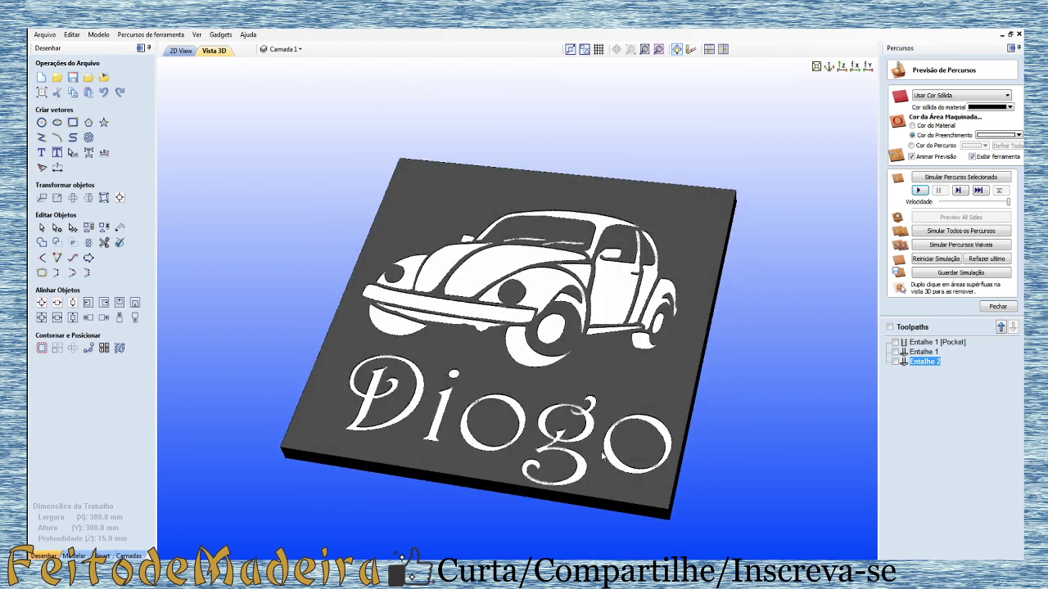
{"action": "mouse_move", "coordinate": [547, 395]}
{"action": "left_mouse_down"}
{"action": "mouse_move", "coordinate": [596, 457]}
{"action": "mouse_move", "coordinate": [585, 349]}
{"action": "left_mouse_up"}
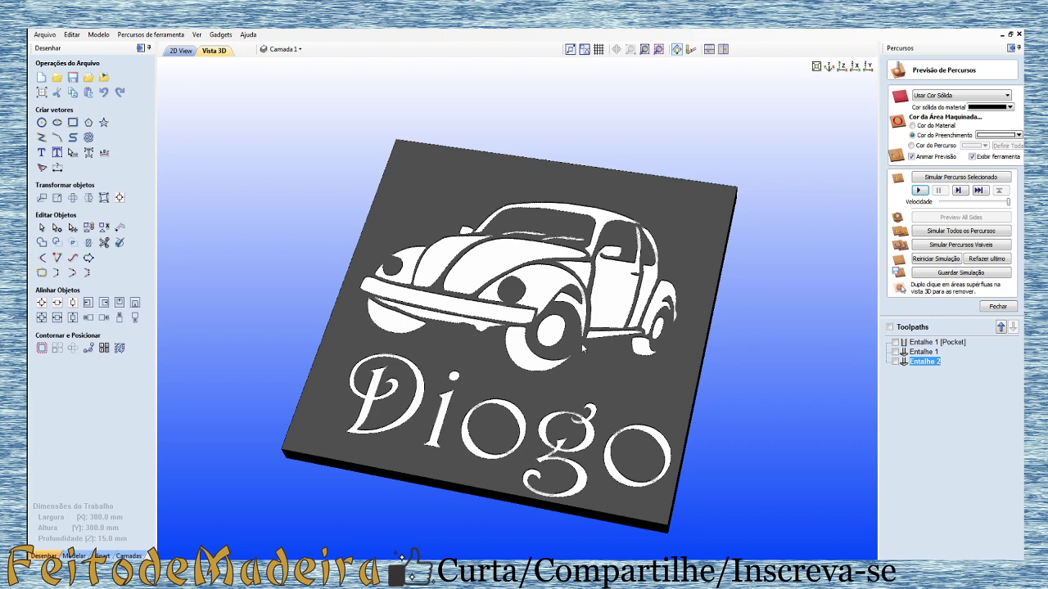
{"action": "left_click", "coordinate": [181, 51]}
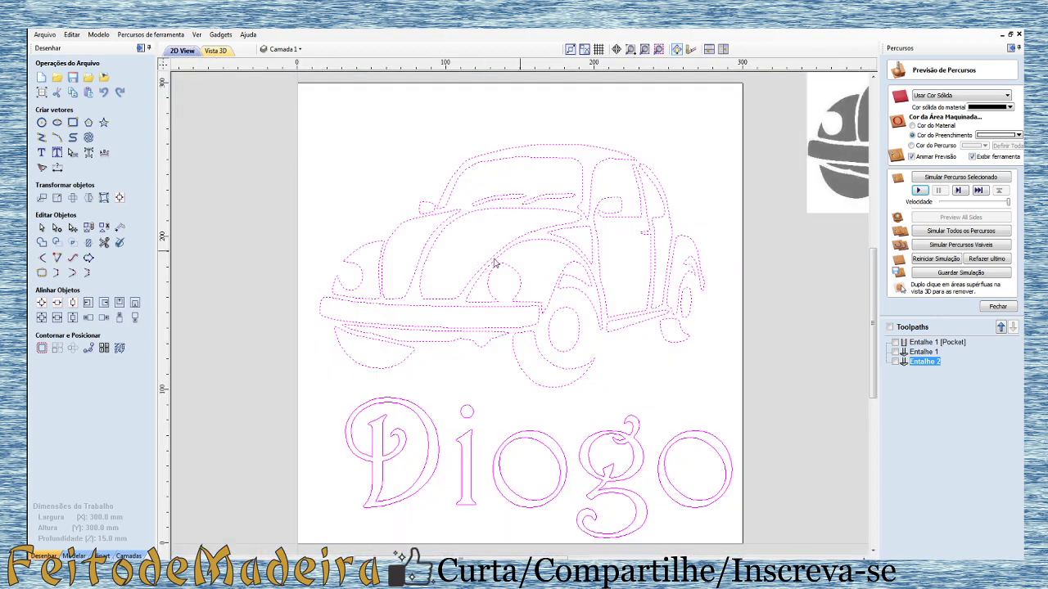
Draw a border rectangle over the board and stretch its left edge to the sheet edge.
{"action": "scroll", "coordinate": [589, 283], "scroll_direction": "down", "scroll_amount": 2}
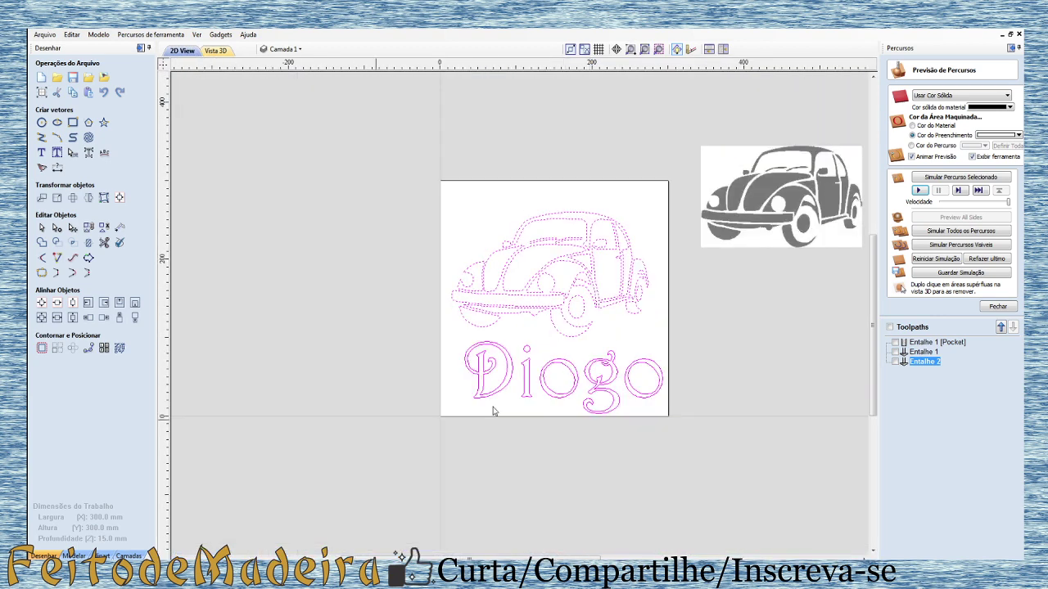
{"action": "left_click", "coordinate": [72, 123]}
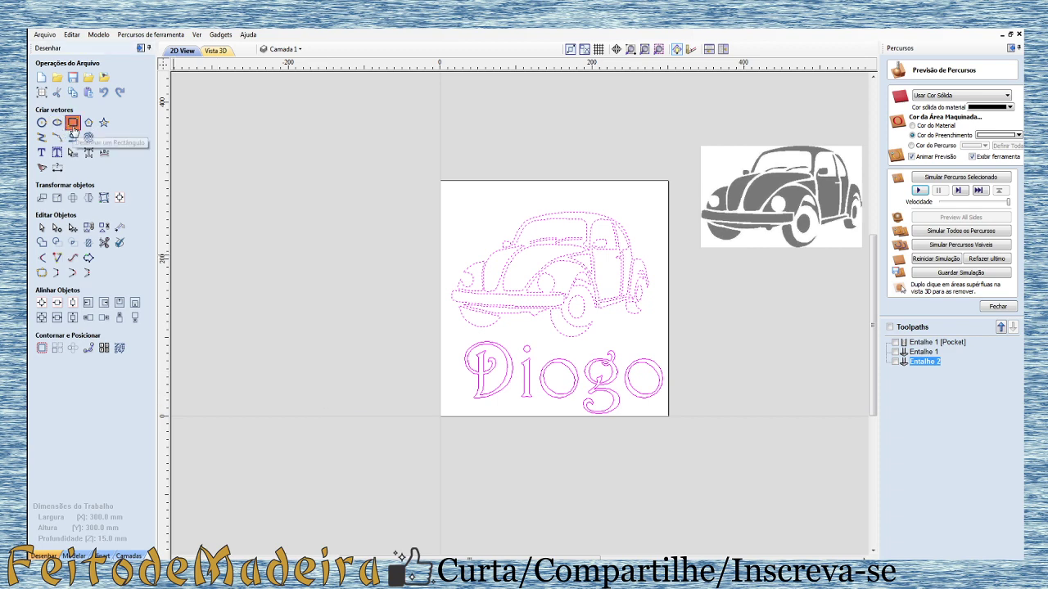
{"action": "left_click_drag", "start_coordinate": [462, 219], "coordinate": [666, 415]}
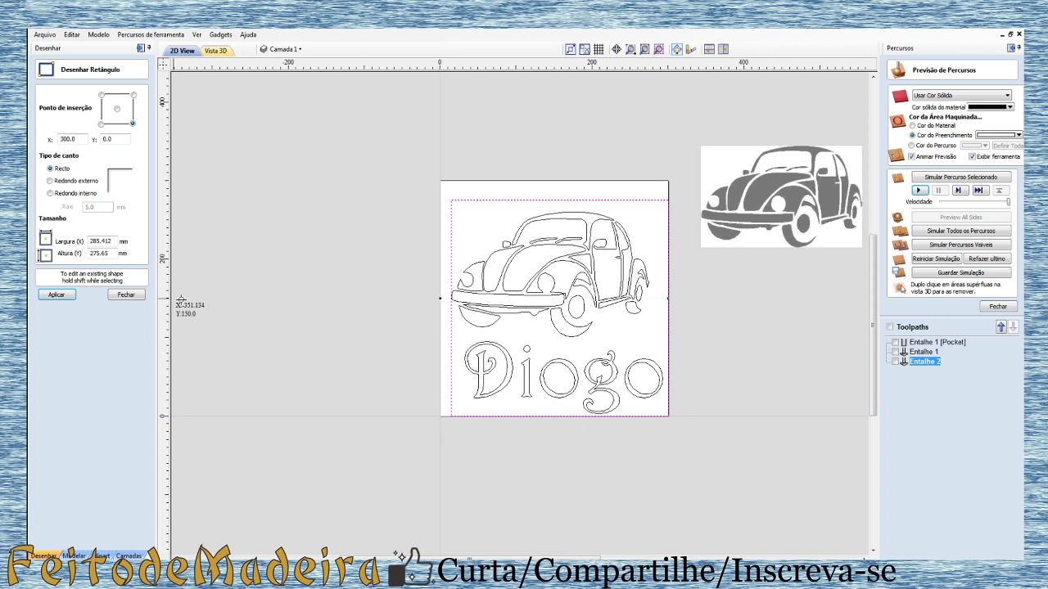
{"action": "left_click", "coordinate": [125, 295]}
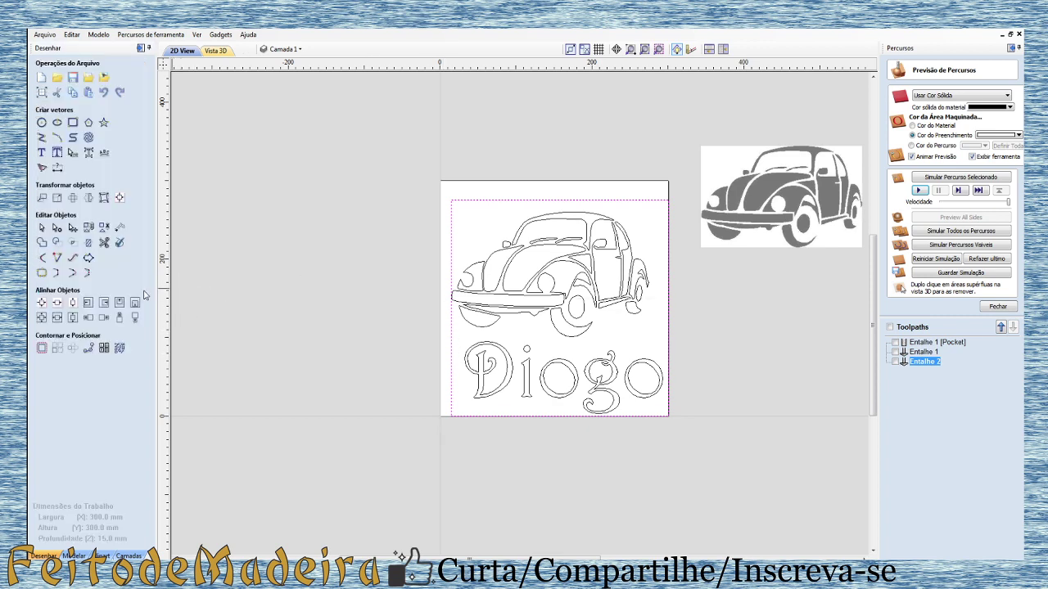
{"action": "left_click", "coordinate": [452, 351]}
{"action": "left_click_drag", "start_coordinate": [447, 308], "coordinate": [442, 310]}
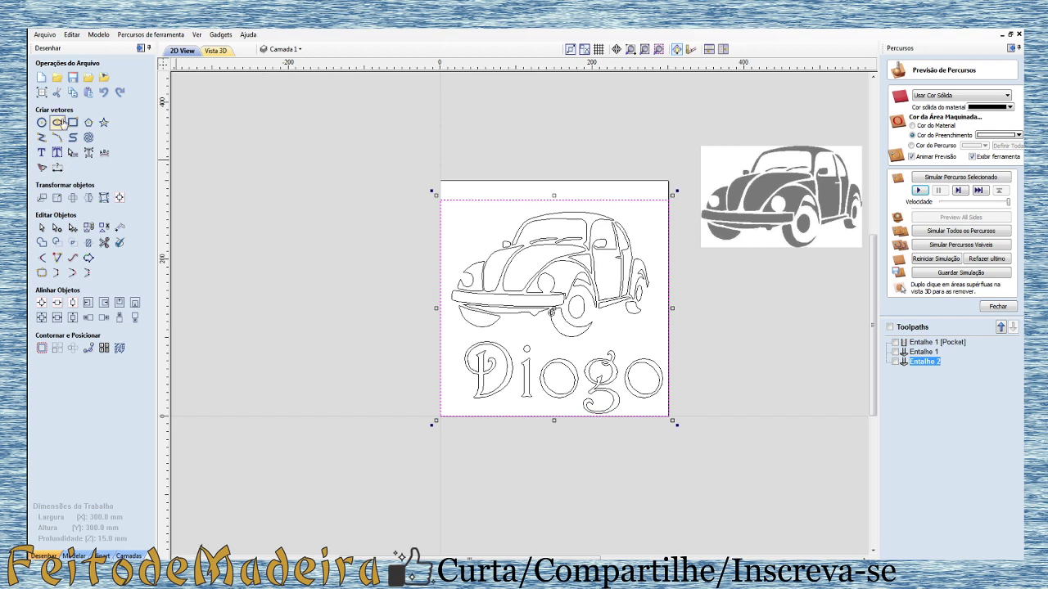
Give the rectangle Redondo interno notched corners with a 20 mm radius.
{"action": "left_click", "coordinate": [73, 122]}
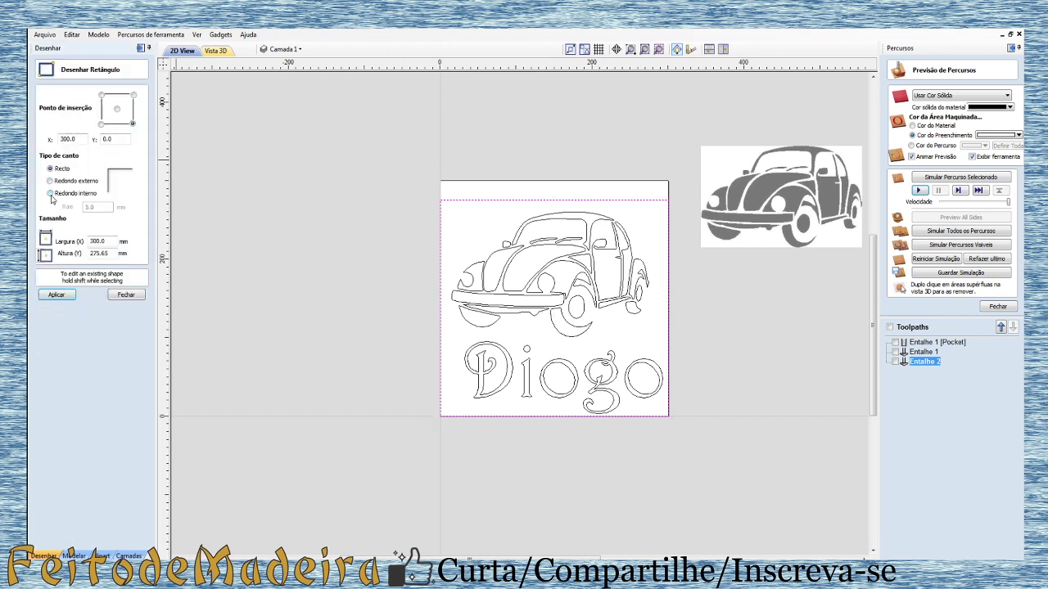
{"action": "left_click", "coordinate": [51, 193]}
{"action": "left_click", "coordinate": [56, 294]}
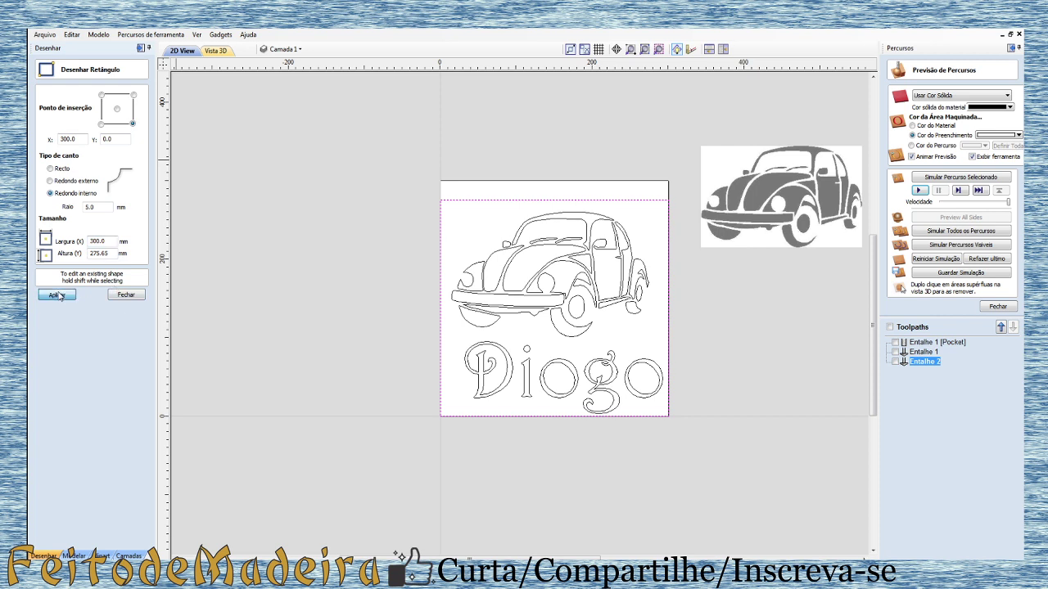
{"action": "double_click", "coordinate": [88, 207]}
{"action": "type", "text": "20"}
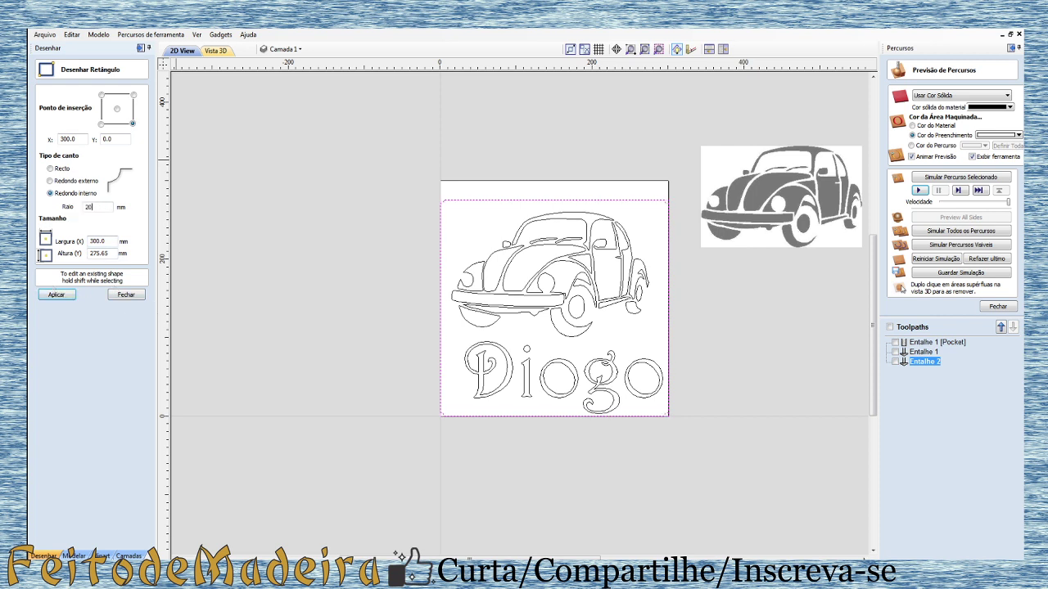
{"action": "key", "text": "Return"}
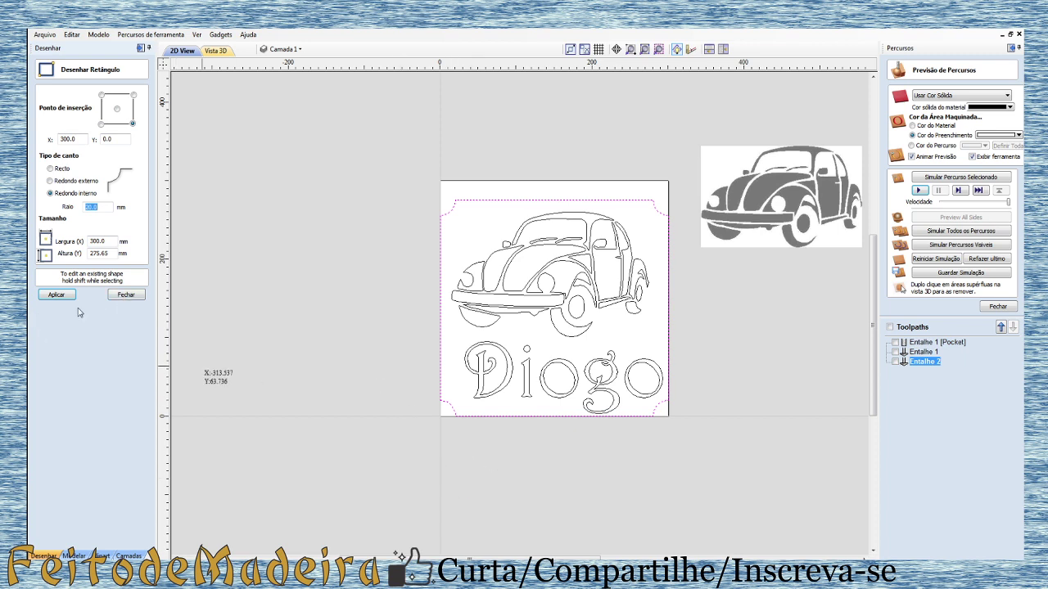
{"action": "key", "text": "Return"}
{"action": "left_click", "coordinate": [124, 294]}
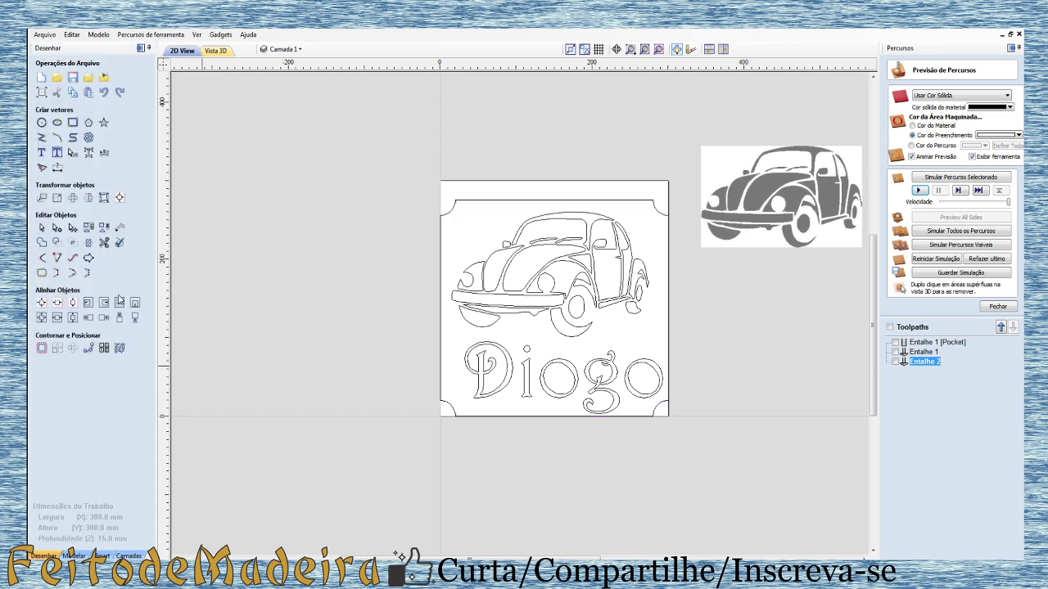
{"action": "left_click", "coordinate": [996, 308]}
{"action": "left_click", "coordinate": [894, 146]}
Set the profile cut depth to 16 mm using the Topo Raso (2 mm) end mill.
{"action": "key", "text": "Tab"}
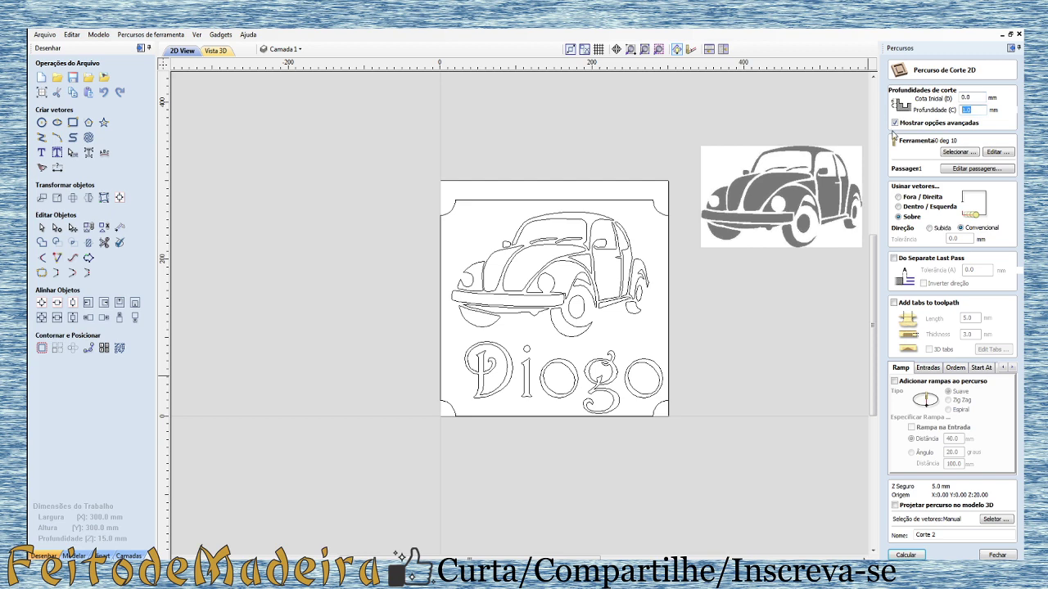
{"action": "type", "text": "16"}
{"action": "left_click", "coordinate": [959, 152]}
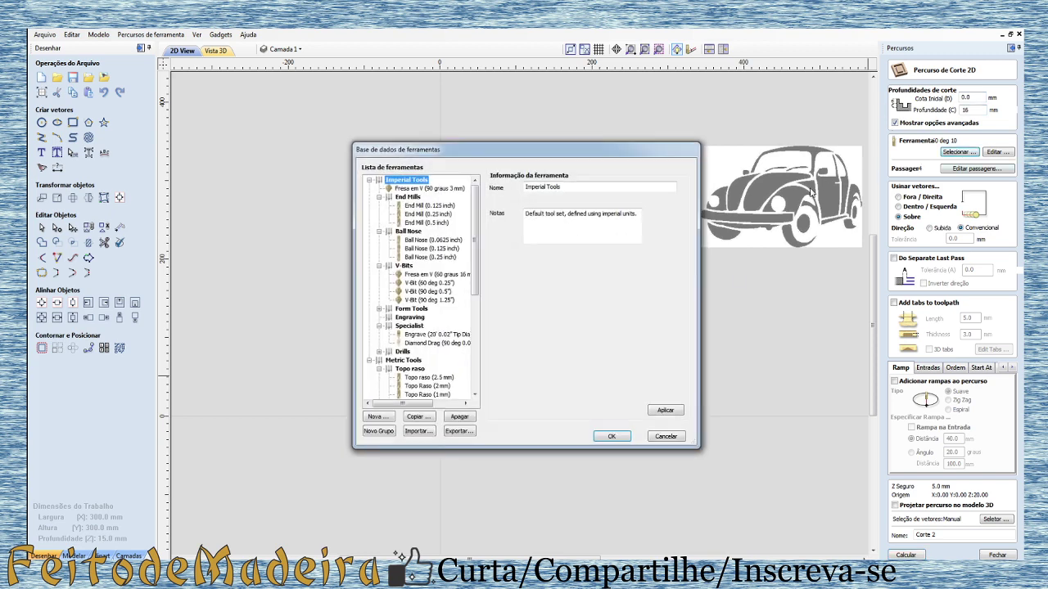
{"action": "left_click_drag", "start_coordinate": [474, 245], "coordinate": [474, 302]}
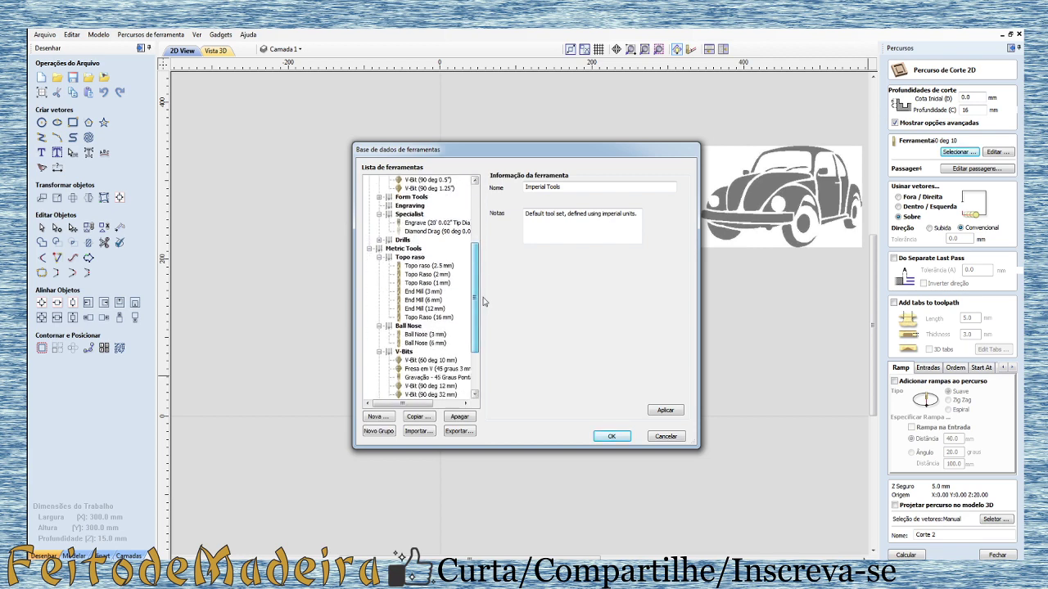
{"action": "left_click", "coordinate": [429, 275]}
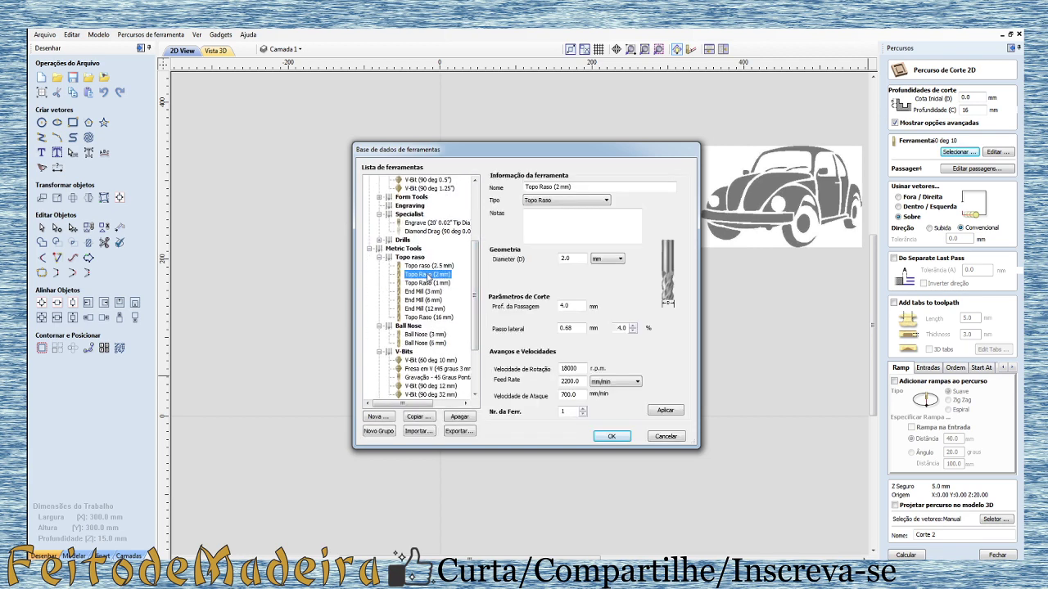
{"action": "left_click", "coordinate": [611, 436]}
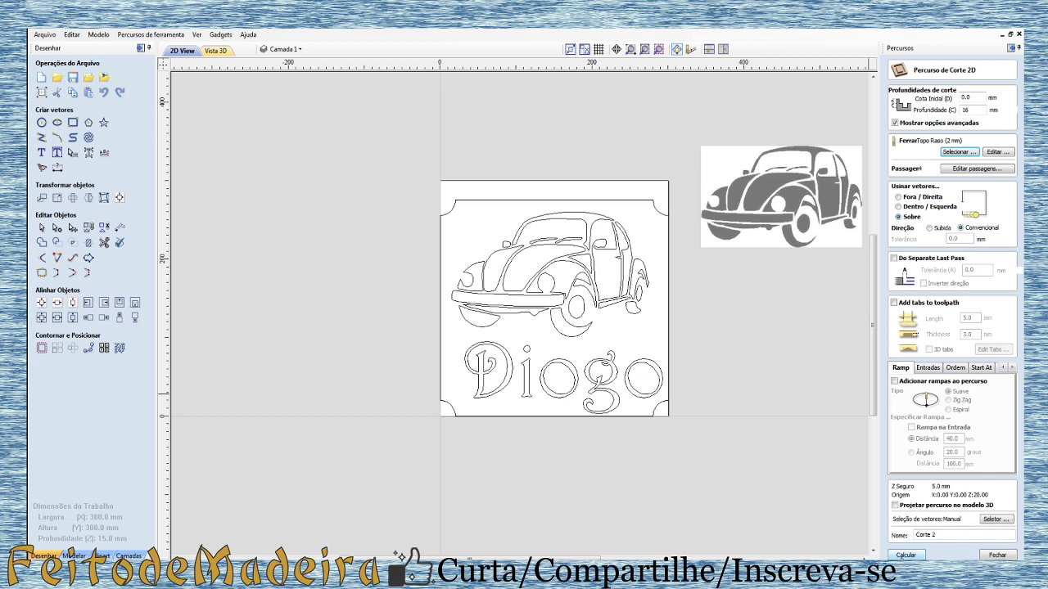
Select the notched border rectangle and calculate the Corte 2 profile.
{"action": "left_click", "coordinate": [905, 556]}
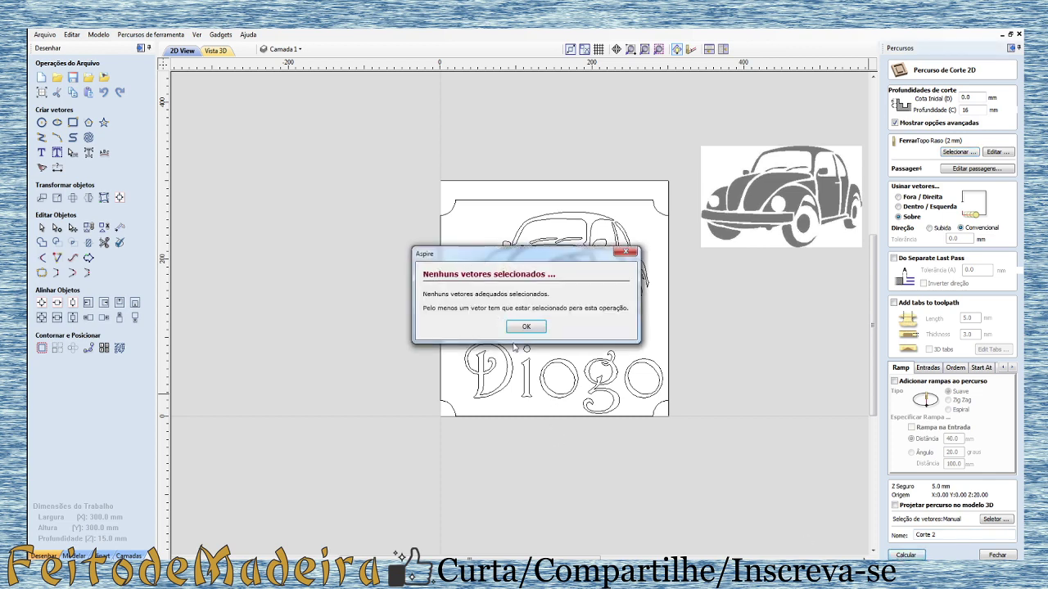
{"action": "left_click", "coordinate": [526, 327]}
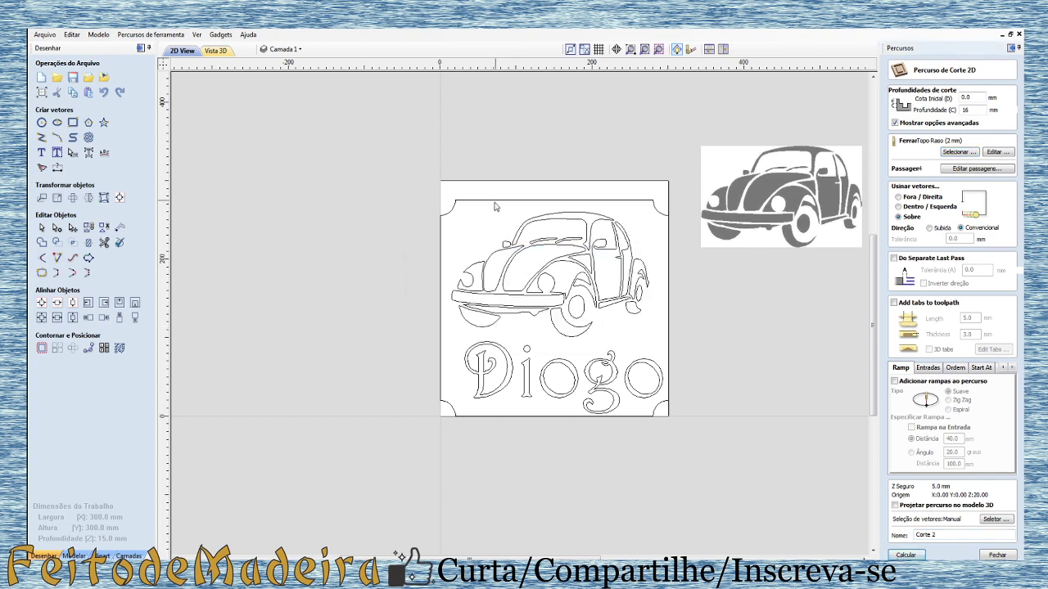
{"action": "left_click", "coordinate": [495, 201]}
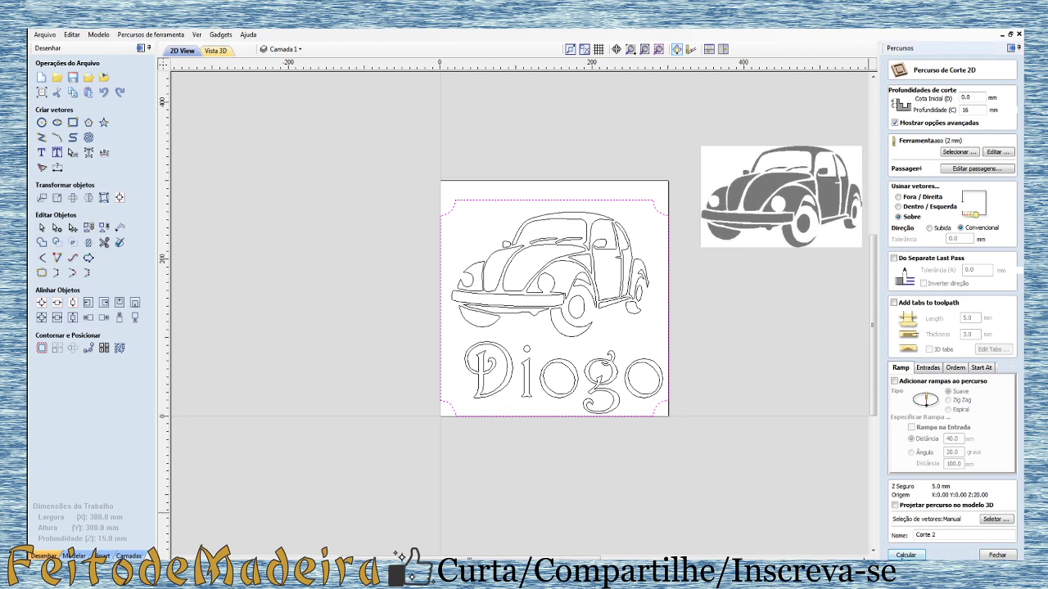
{"action": "left_click", "coordinate": [904, 555]}
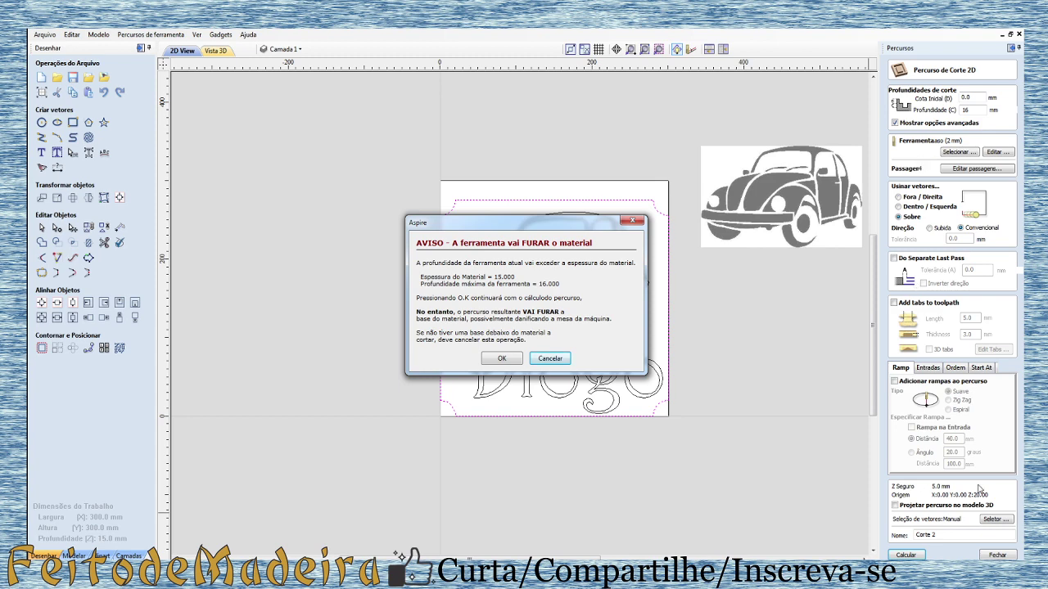
Accept the cut-through warning, simulate Corte 2, and view the cut-out plaque frontally.
{"action": "left_click", "coordinate": [502, 358]}
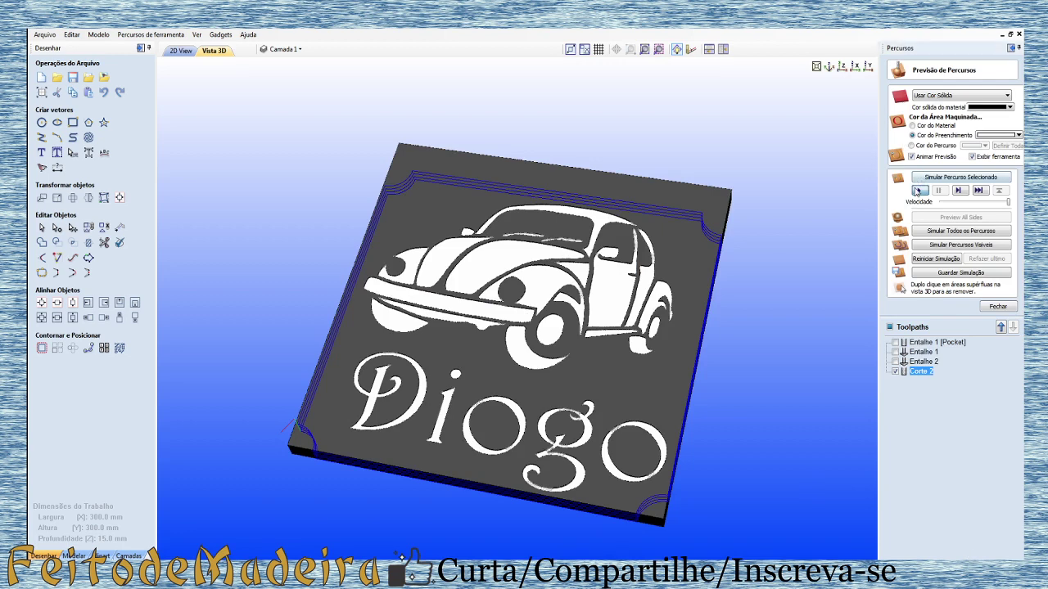
{"action": "left_click", "coordinate": [917, 190]}
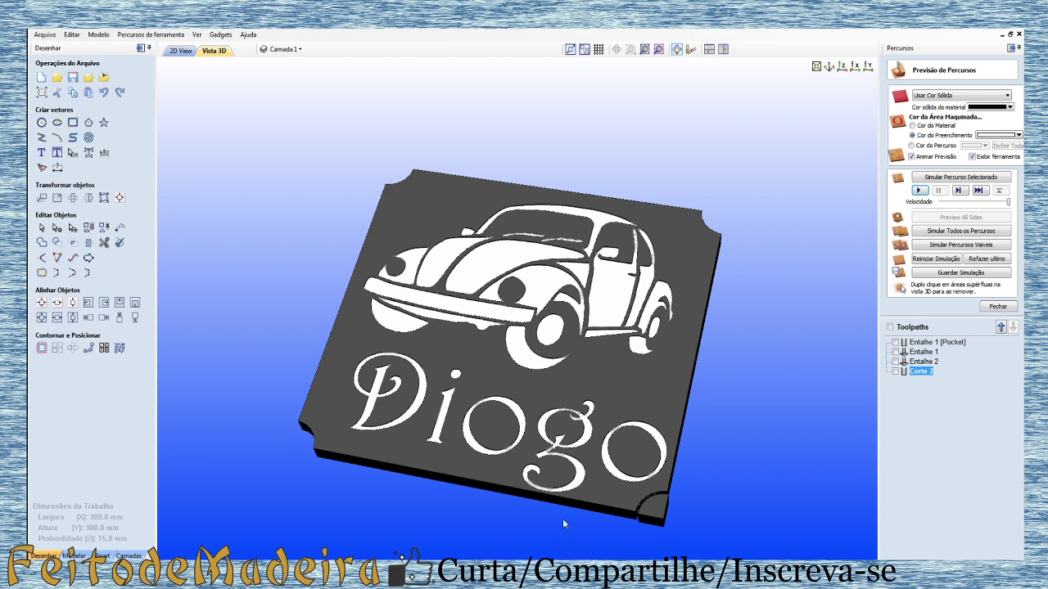
{"action": "left_click_drag", "start_coordinate": [608, 503], "coordinate": [457, 279]}
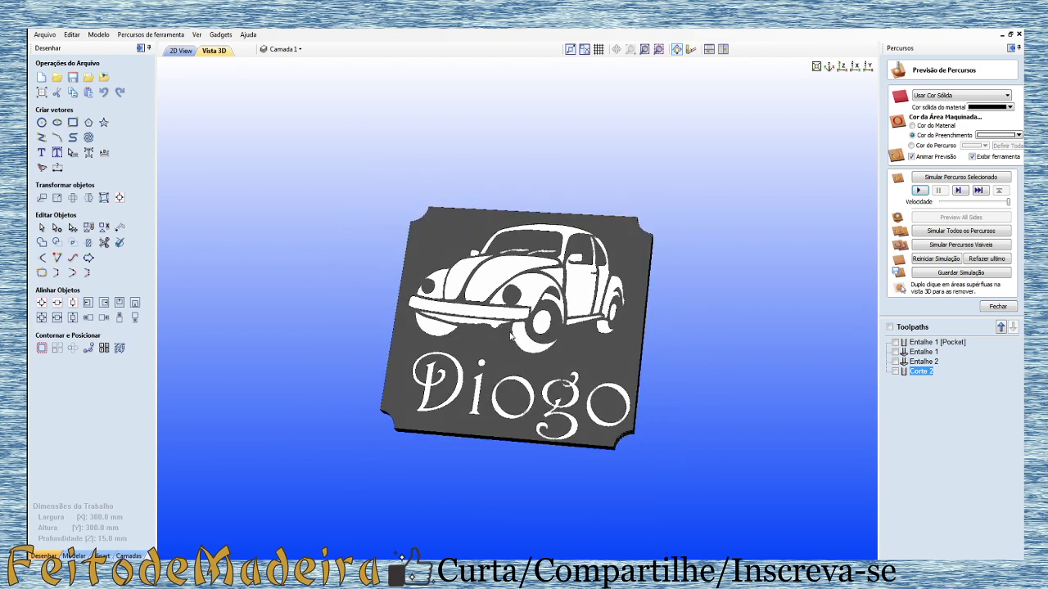